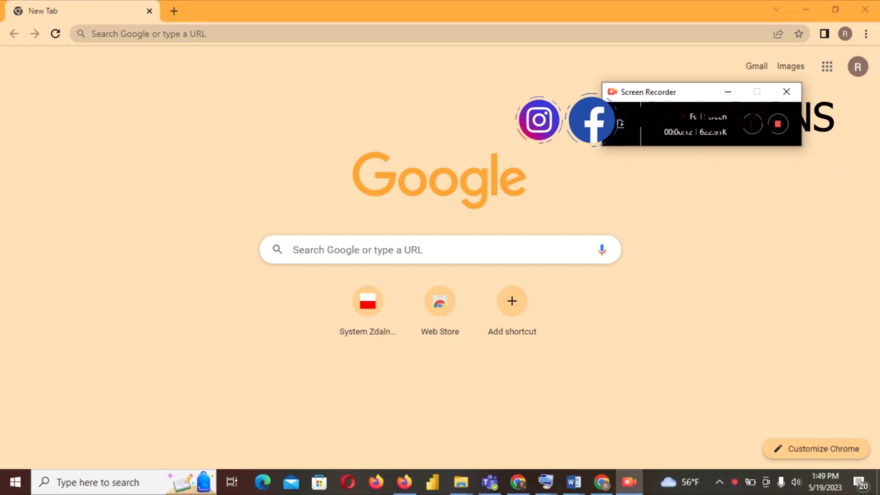
- Paste the secure.e-konsulat.gov.pl address into Chrome and load the e-Konsulat site
right_click(458, 246)
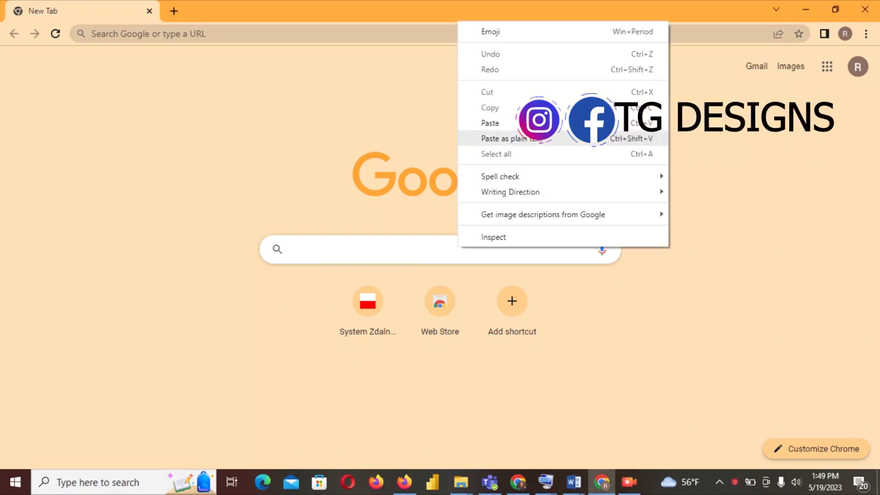
click(490, 123)
key(Escape)
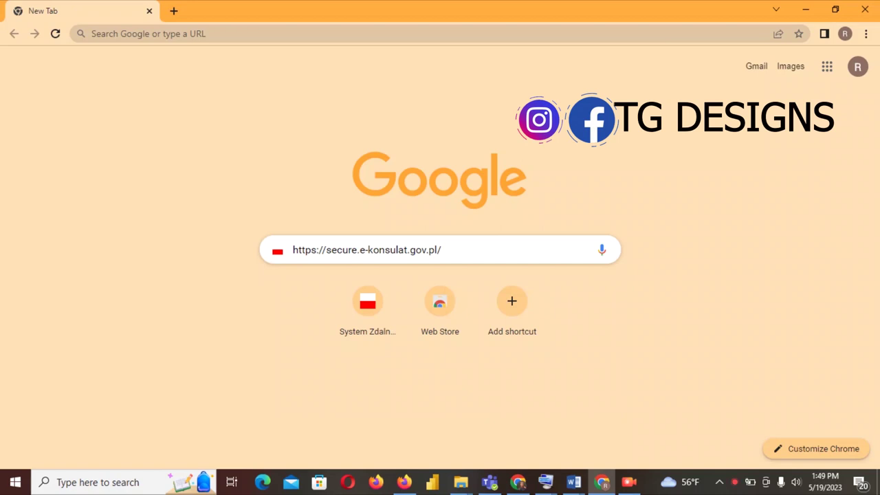
key(Return)
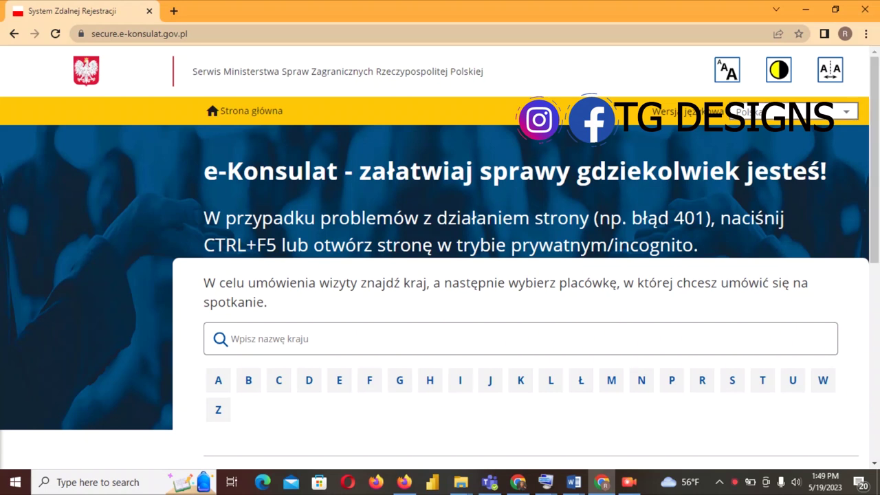
- Switch the e-Konsulat site language from Polish to English and look over the home page
click(797, 111)
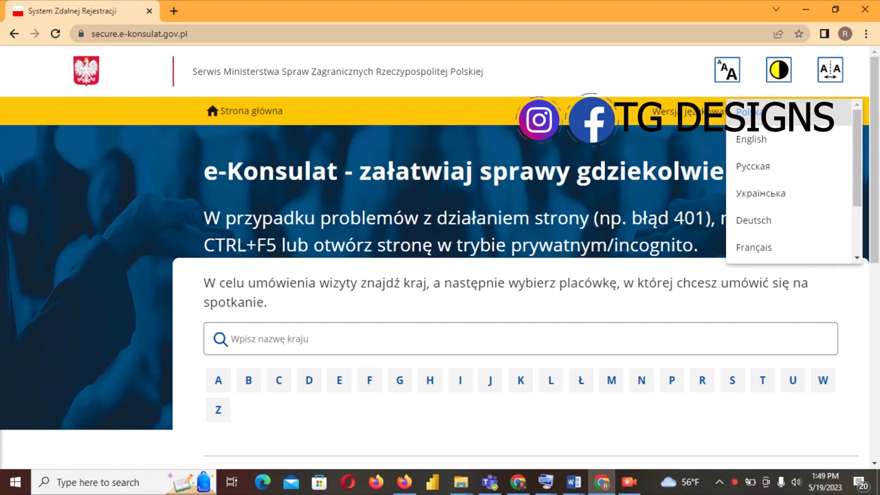
click(752, 139)
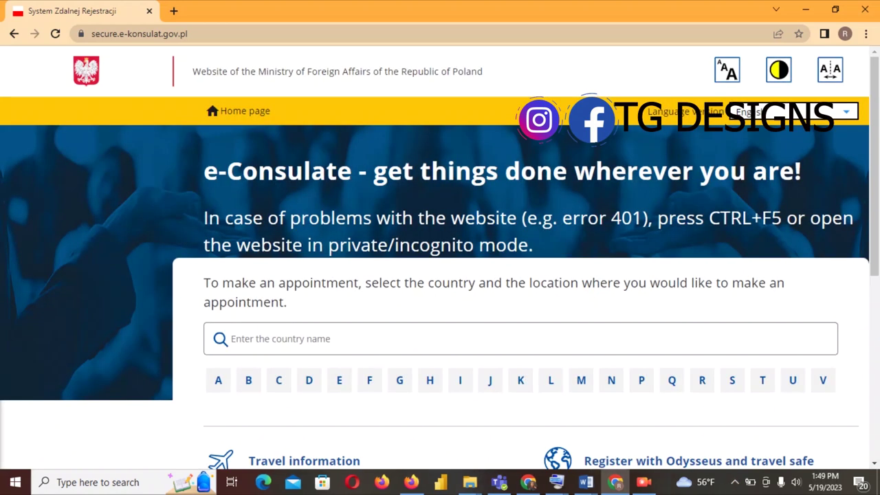
scroll(440, 275, down, 5)
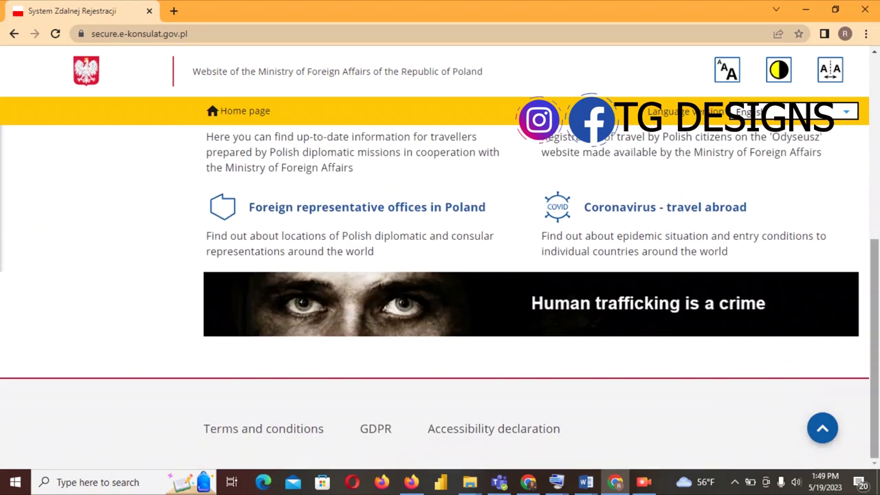
scroll(440, 289, up, 1)
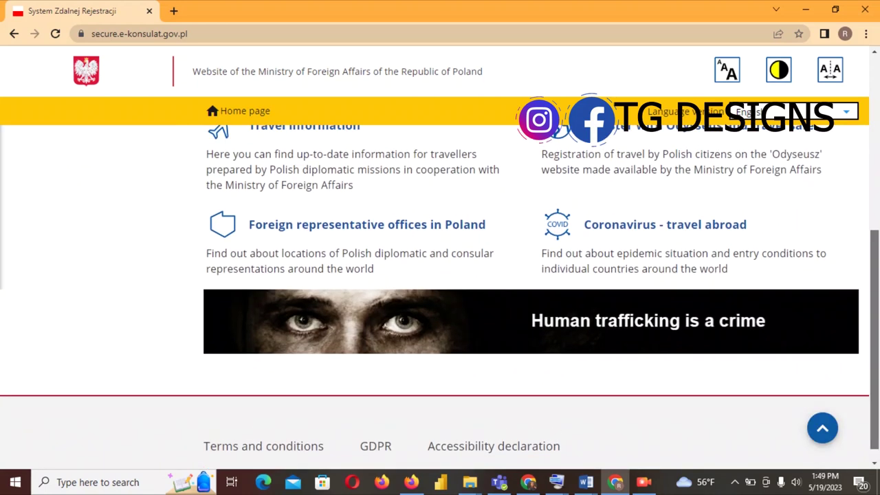
scroll(439, 295, up, 2)
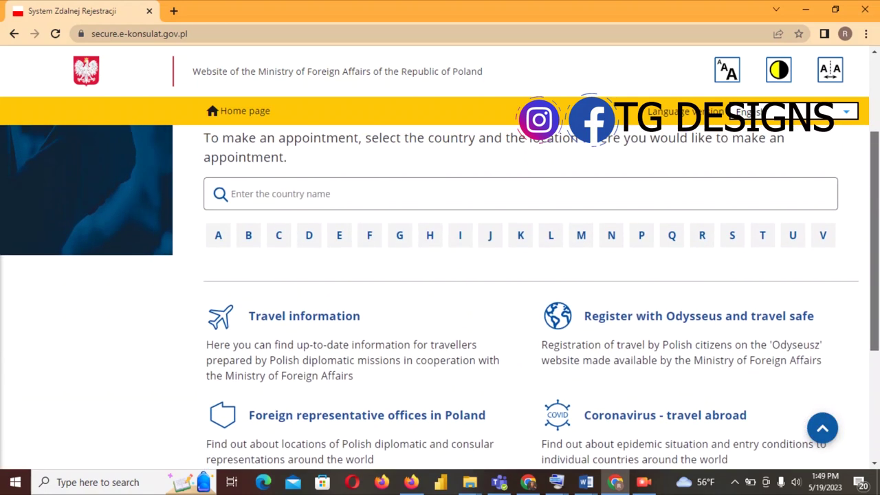
scroll(440, 296, up, 1)
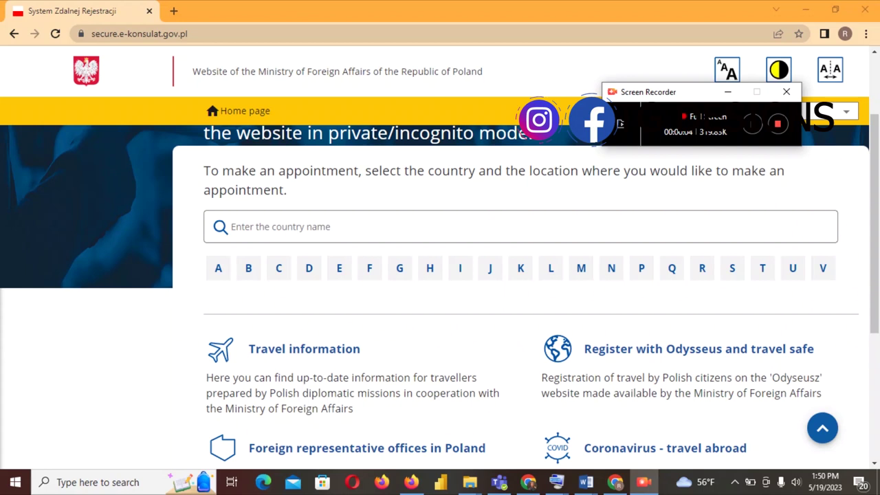
- Pick letter N, choose NIGERIA, and open the Abuja consulate page
click(611, 268)
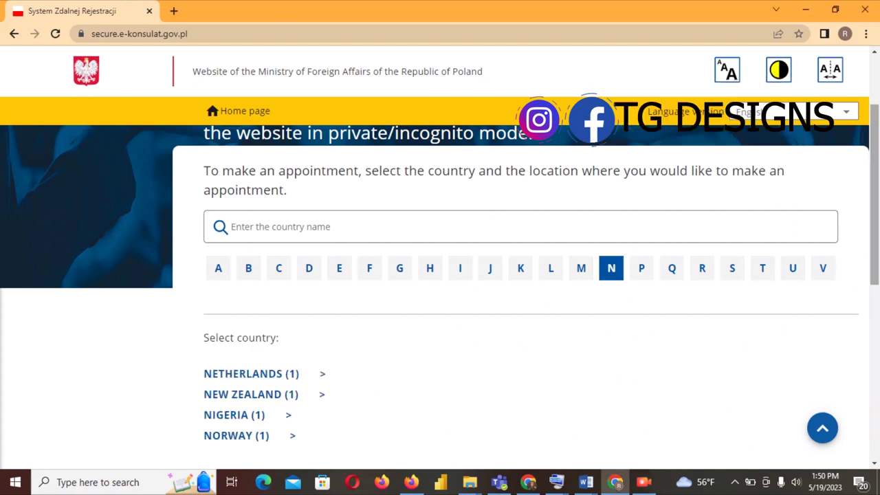
scroll(440, 286, down, 1)
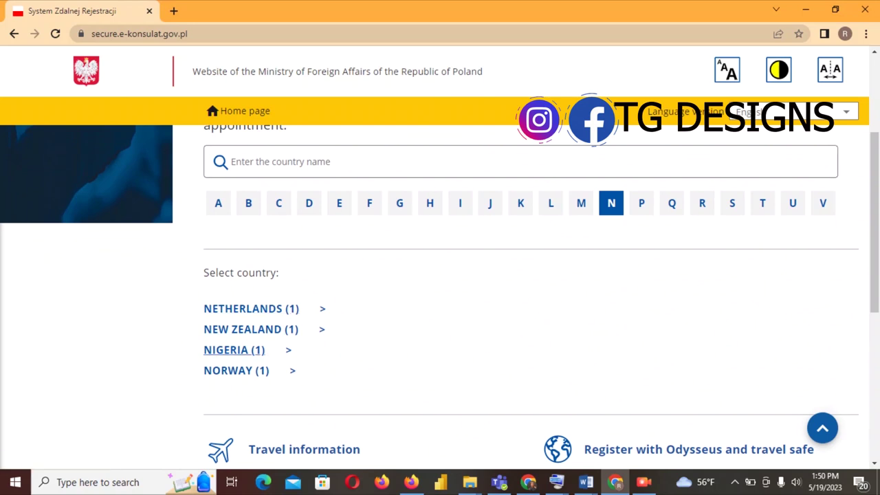
click(234, 350)
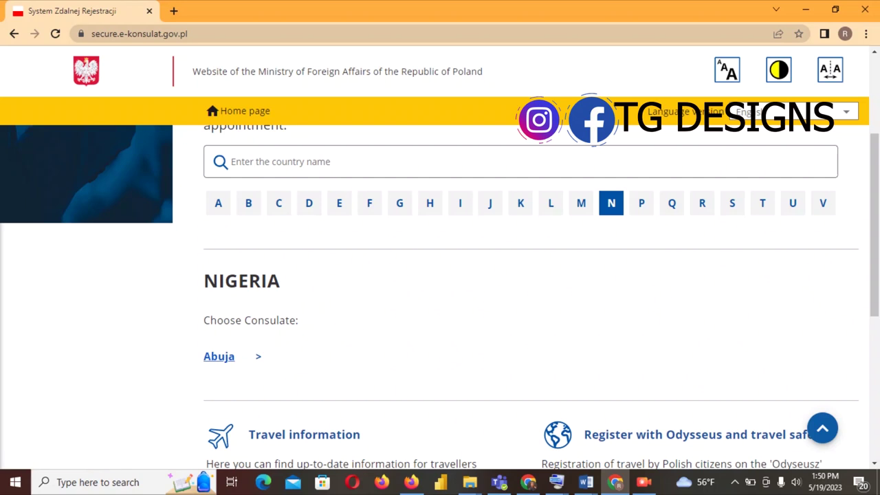
click(219, 356)
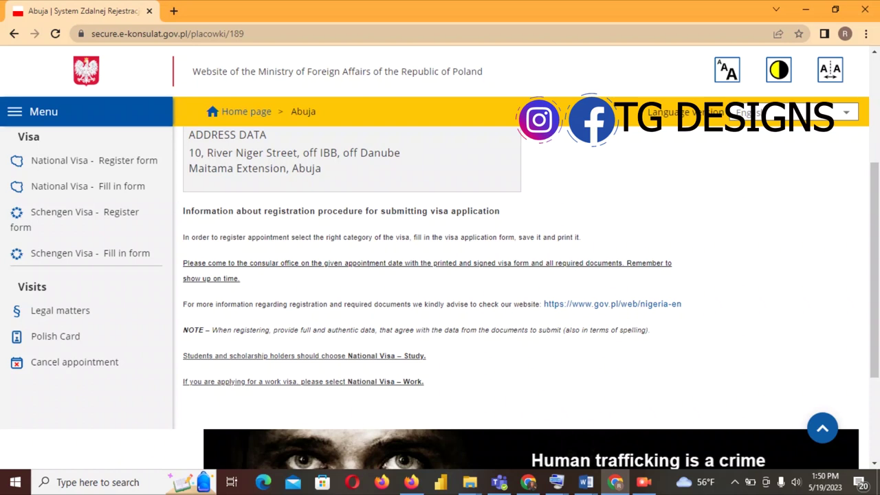
scroll(440, 274, up, 3)
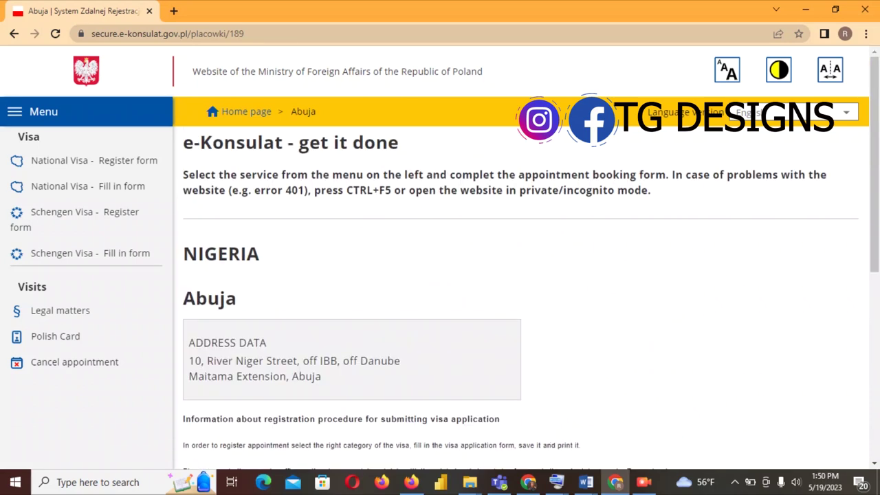
scroll(522, 275, down, 2)
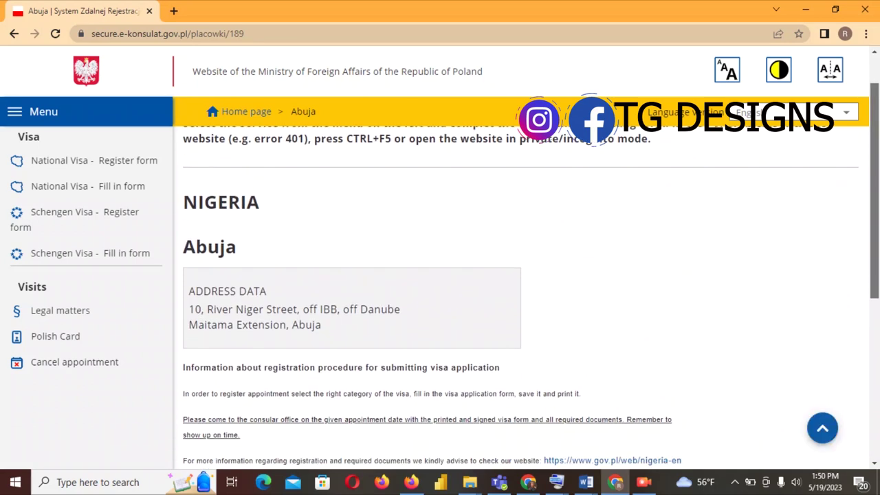
scroll(440, 292, down, 2)
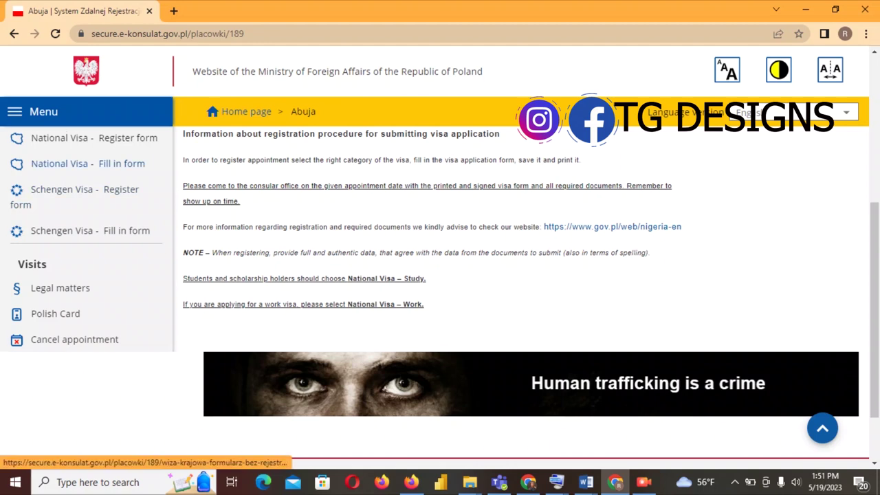
- Open the National Visa fill-in form for Abuja and place the cursor in the Surname field
click(88, 163)
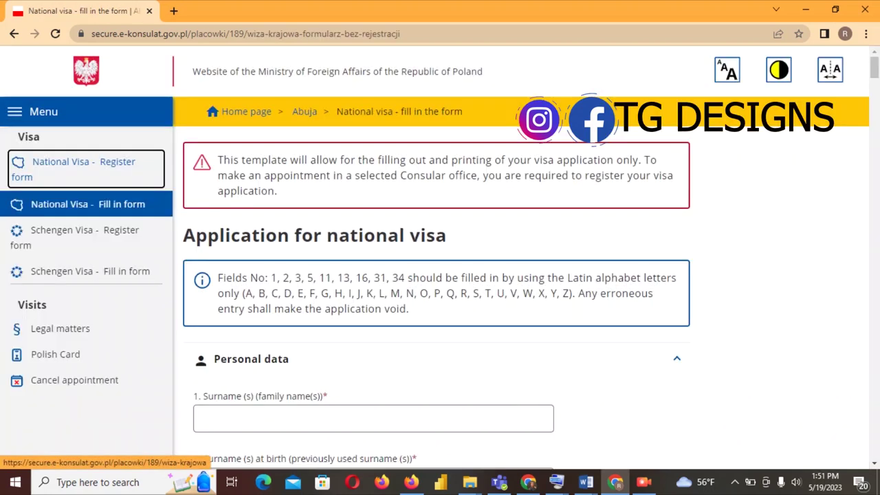
click(88, 163)
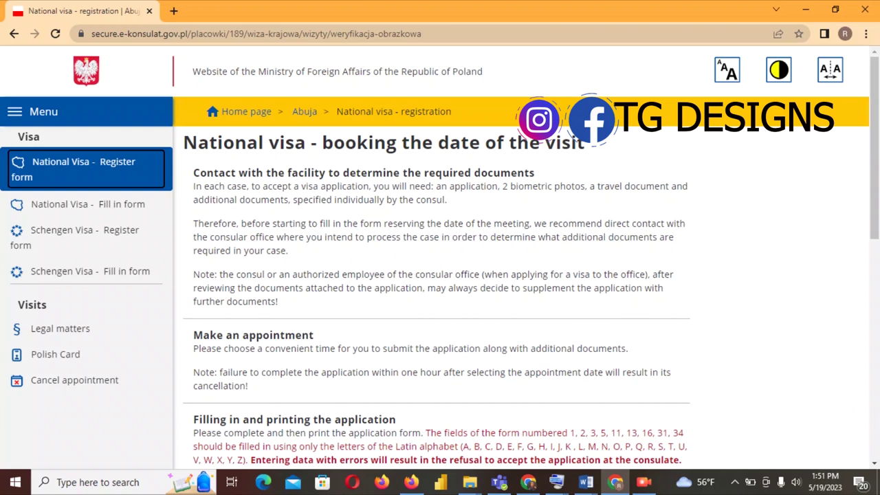
key(alt+Left)
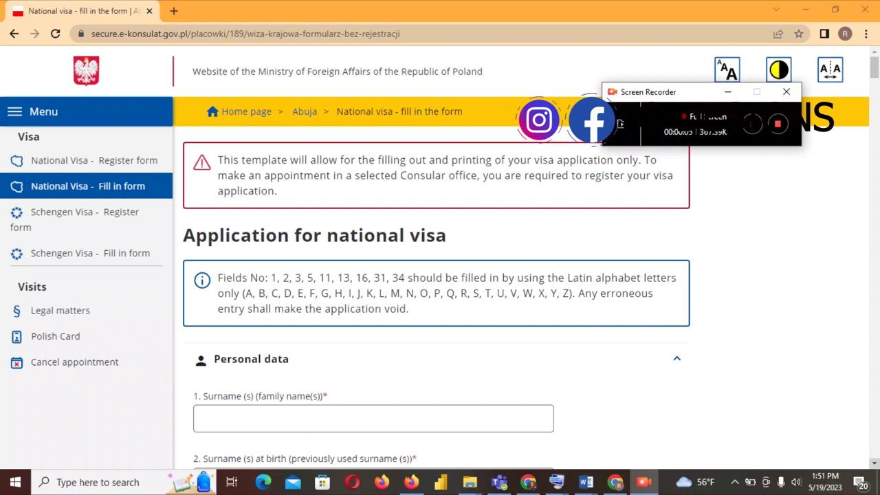
scroll(436, 296, down, 2)
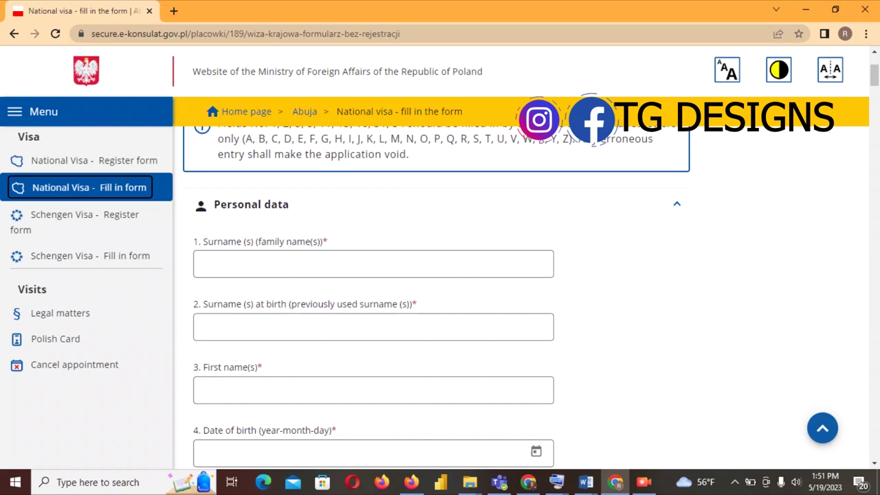
scroll(437, 295, down, 1)
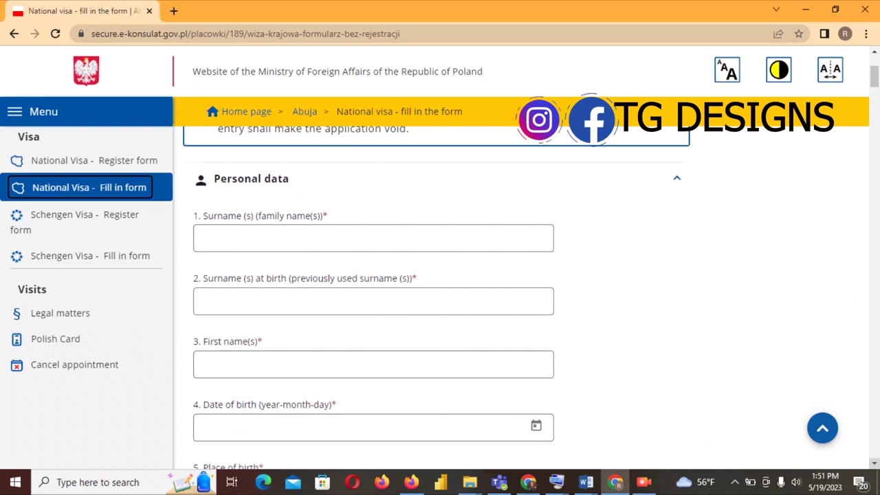
click(374, 238)
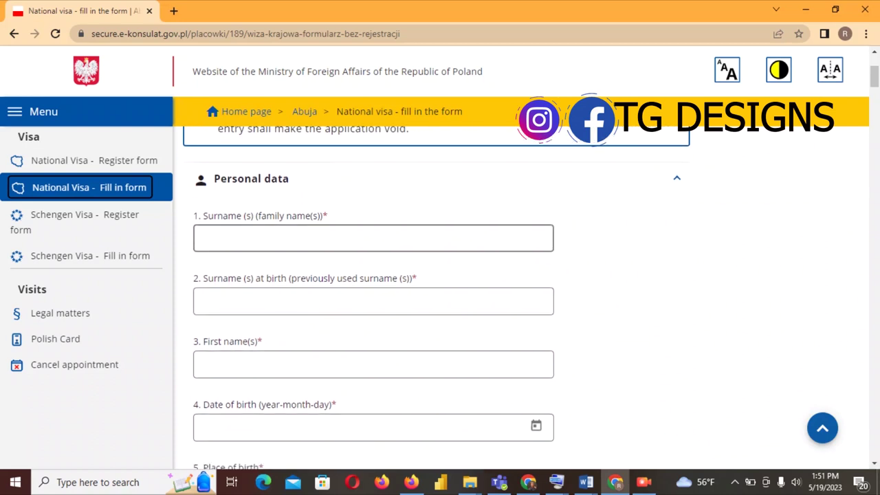
- Enter the applicant's surname and first name, correcting the first name
text(ADEOYE)
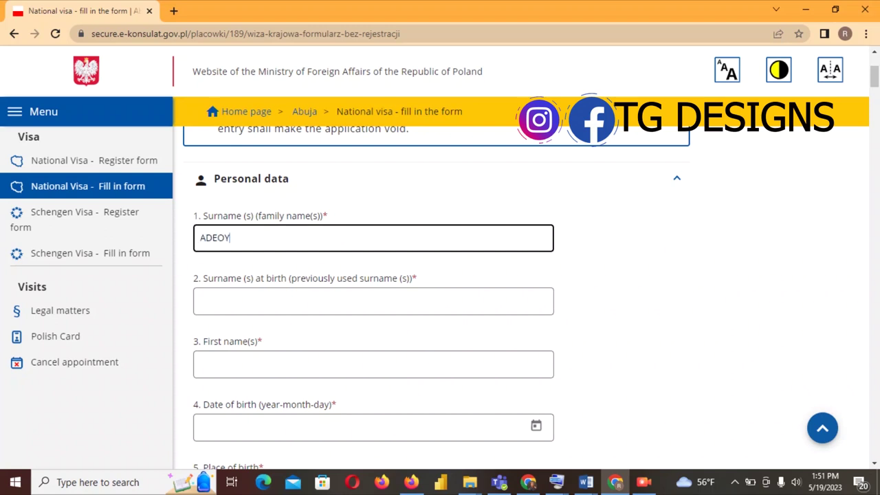
click(373, 301)
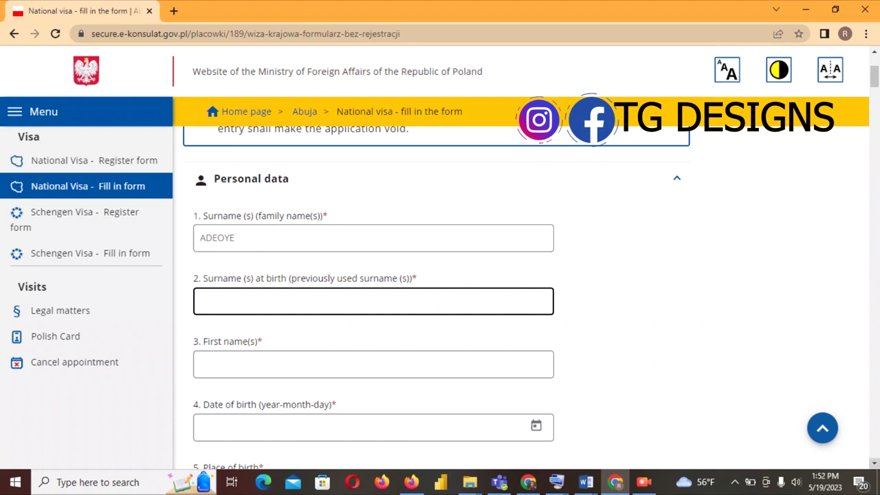
scroll(440, 296, down, 1)
scroll(536, 295, down, 2)
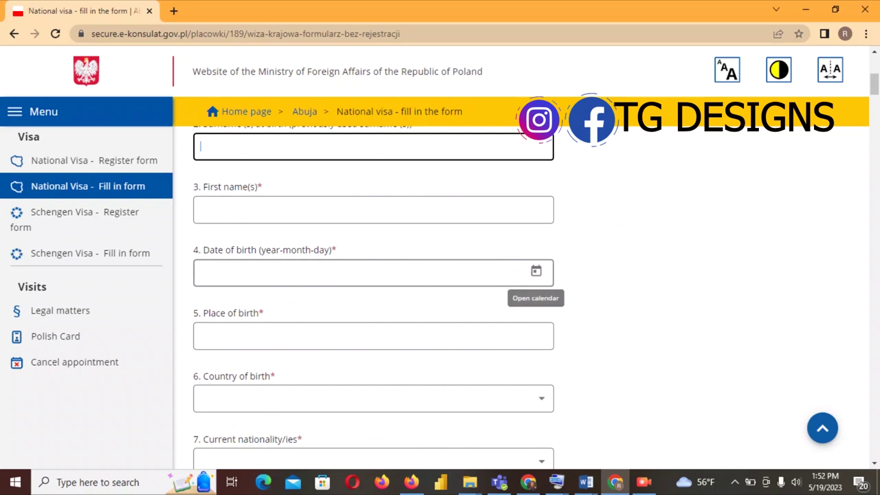
click(200, 210)
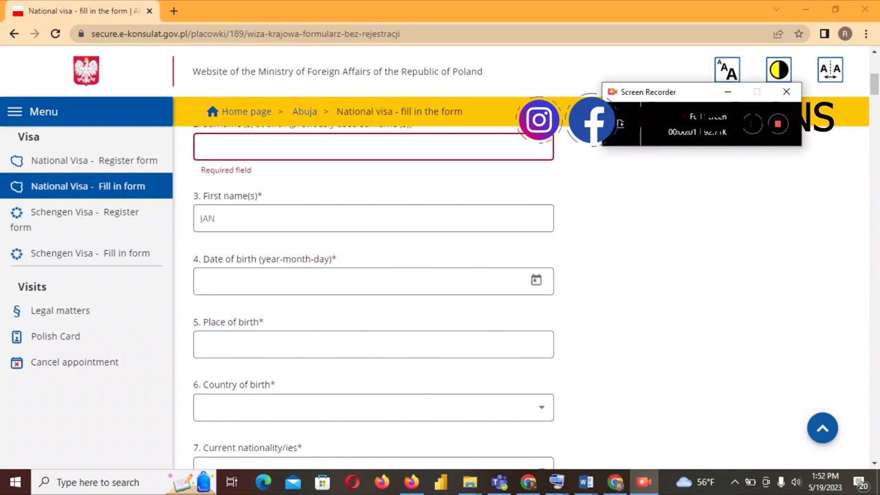
click(216, 218)
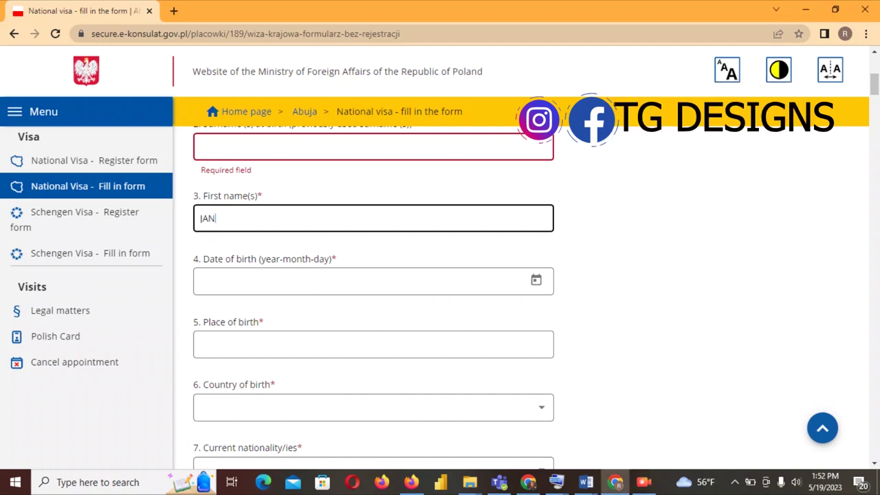
text(E)
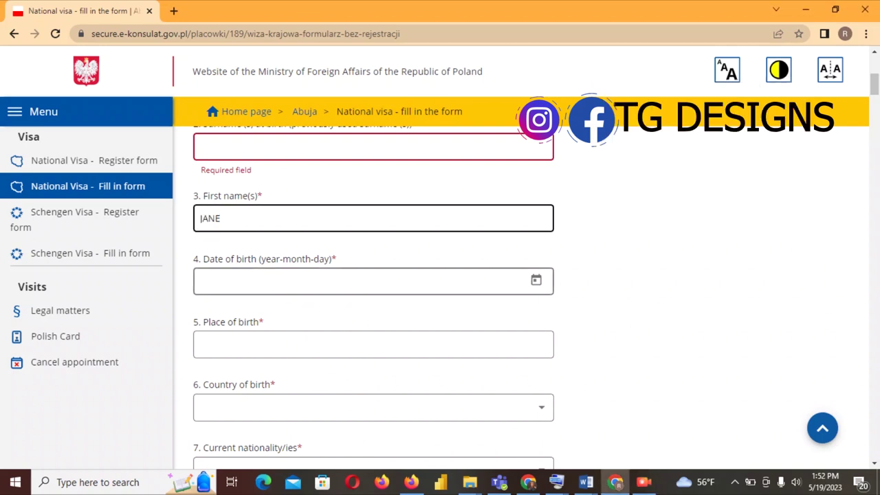
click(201, 280)
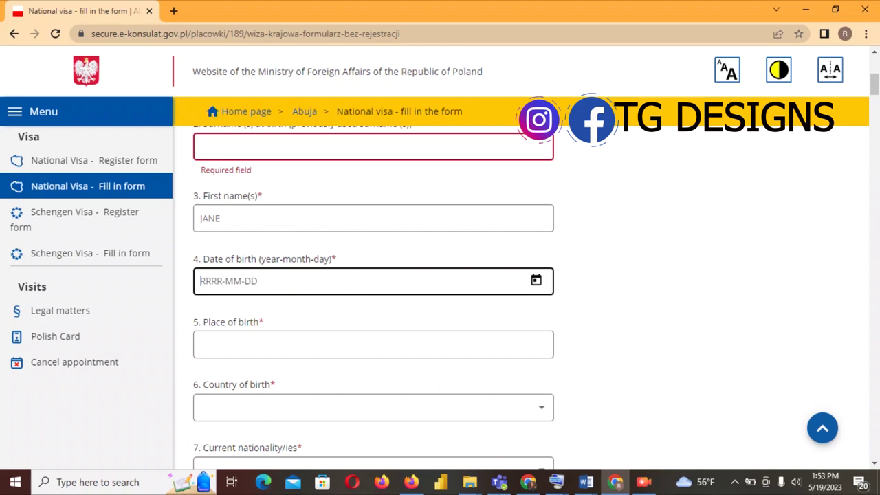
key(BackSpace)
key(BackSpace)
key(BackSpace)
key(BackSpace)
key(BackSpace)
scroll(440, 288, down, 10)
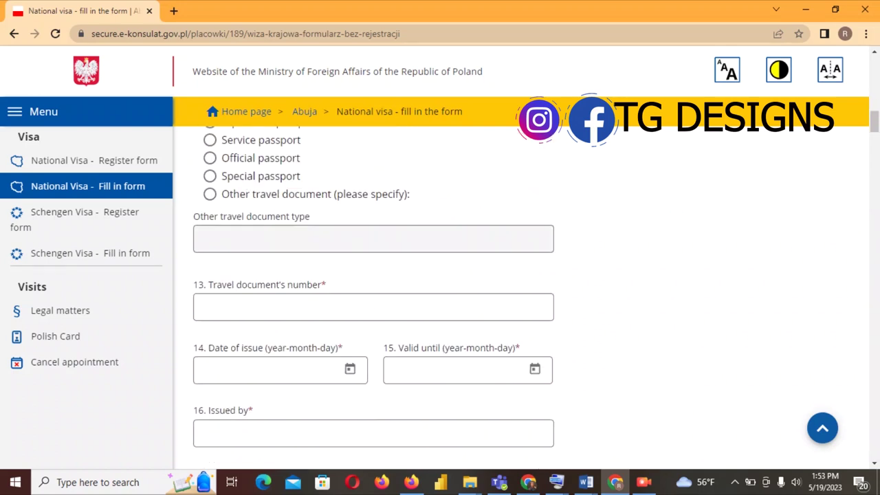
scroll(440, 289, up, 10)
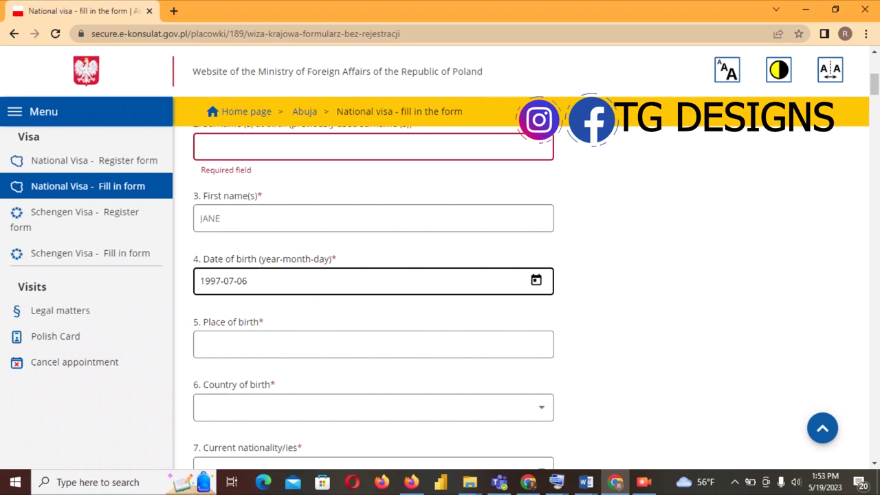
- Set place of birth to LAGOS and country of birth to NIGERIA
click(200, 344)
text(LAGOS)
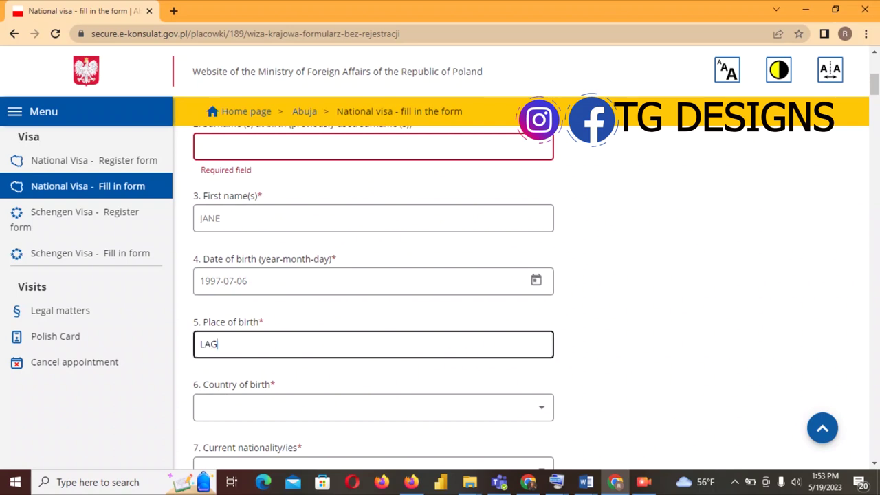
key(Tab)
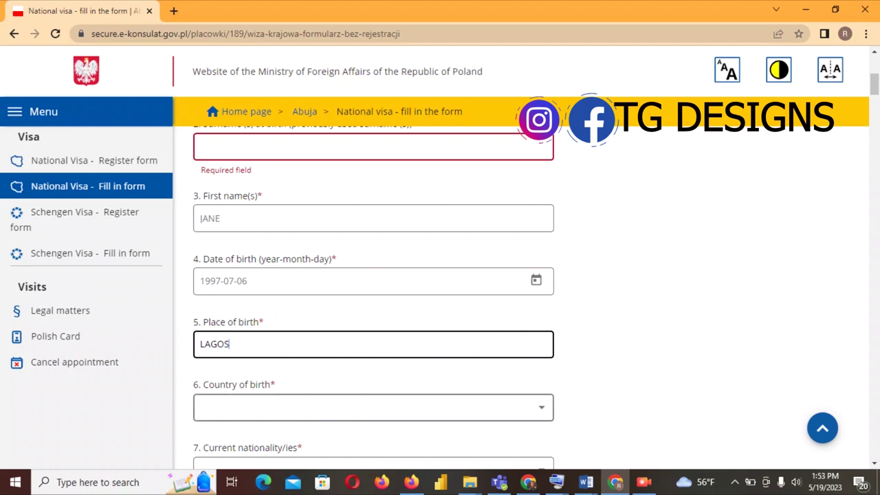
key(space)
key(n)
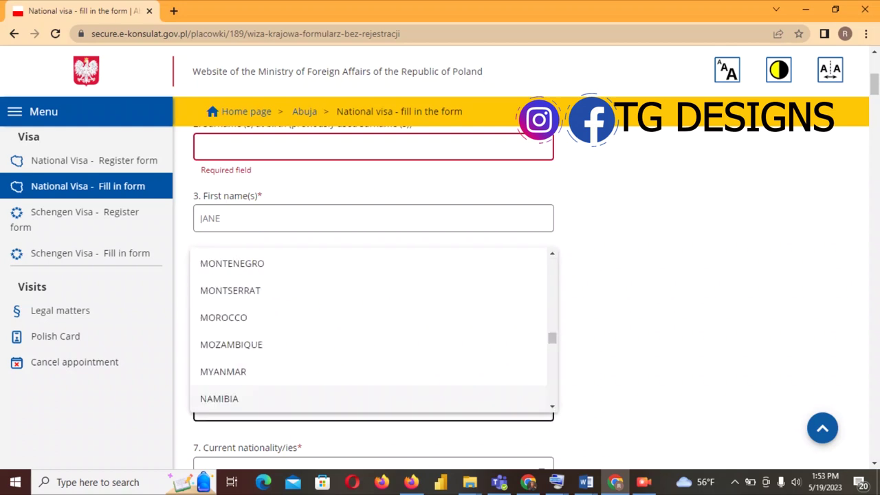
click(551, 406)
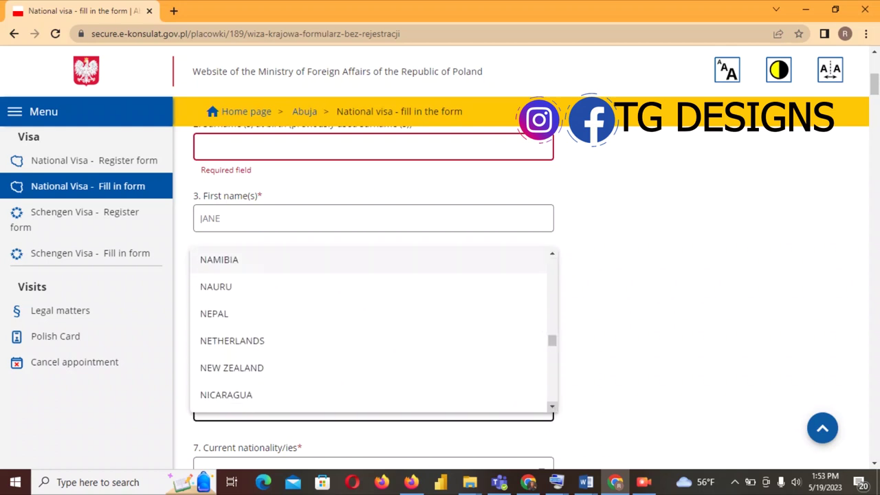
click(551, 406)
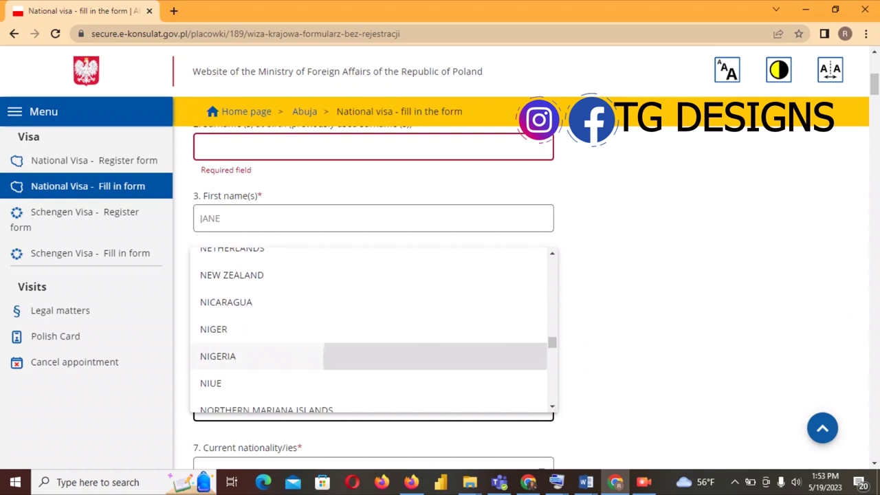
click(474, 356)
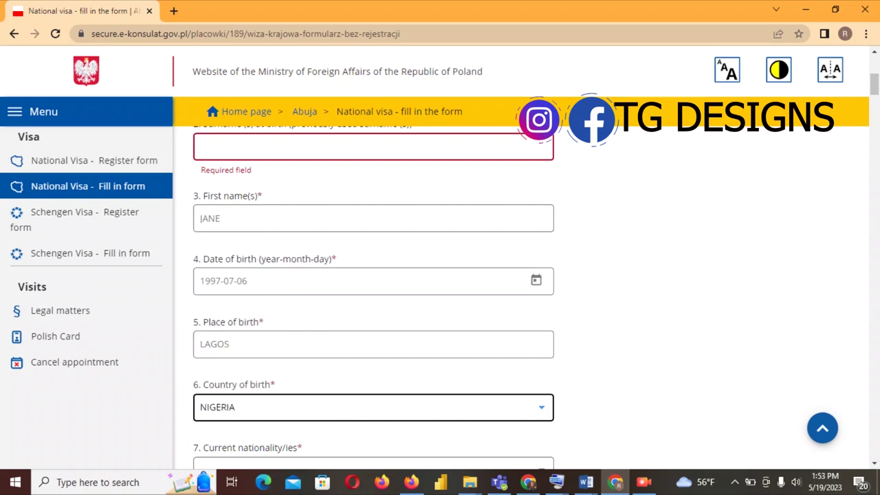
scroll(373, 296, down, 5)
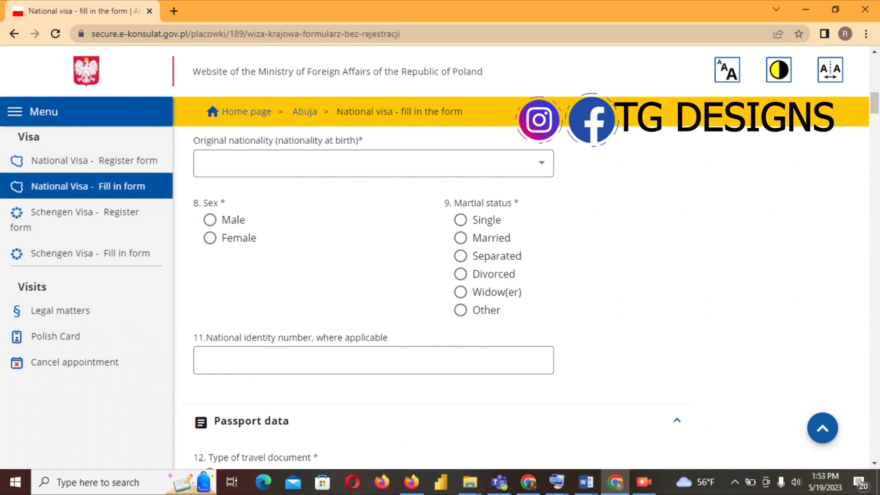
scroll(374, 295, up, 3)
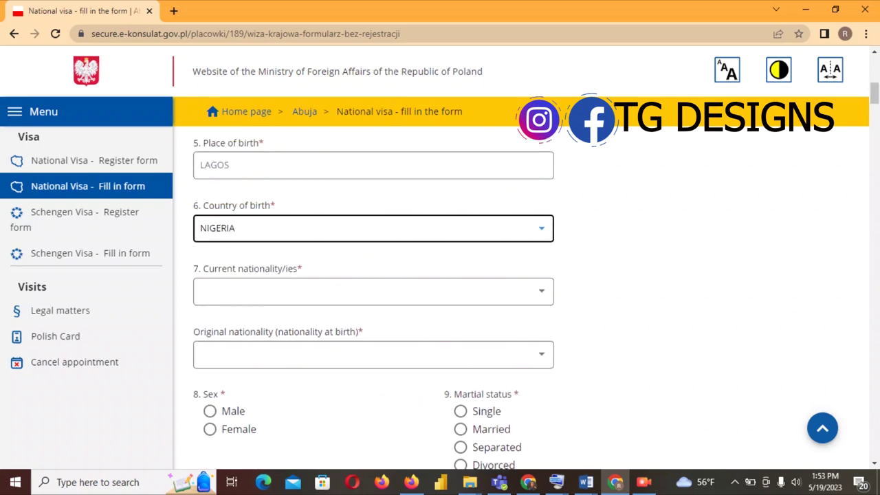
- Choose NIGERIA as the current nationality
click(373, 291)
scroll(373, 361, down, 20)
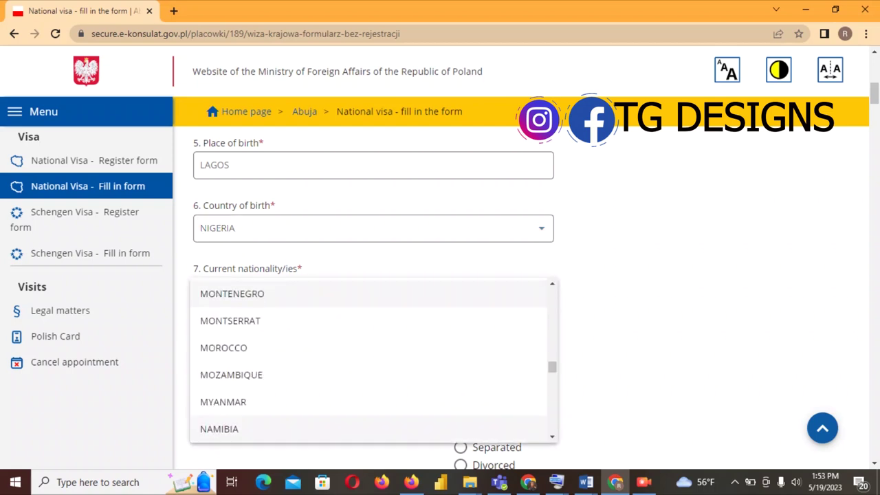
scroll(374, 361, down, 2)
scroll(373, 361, down, 2)
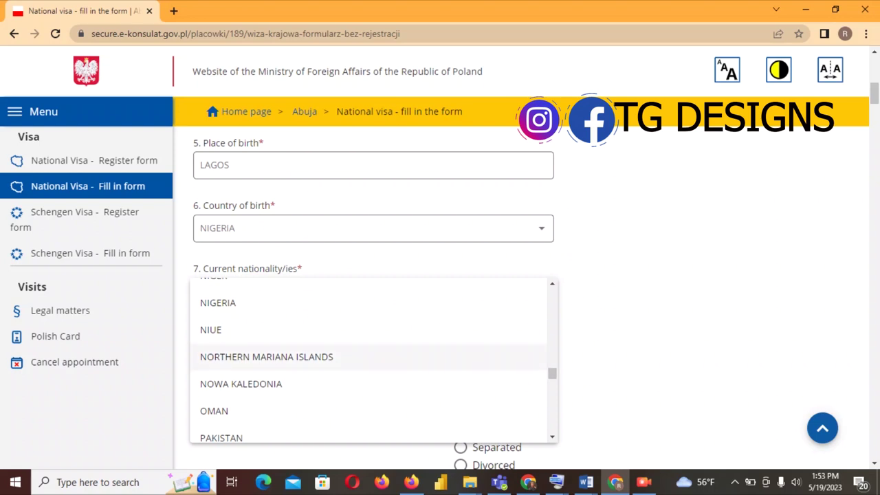
click(275, 303)
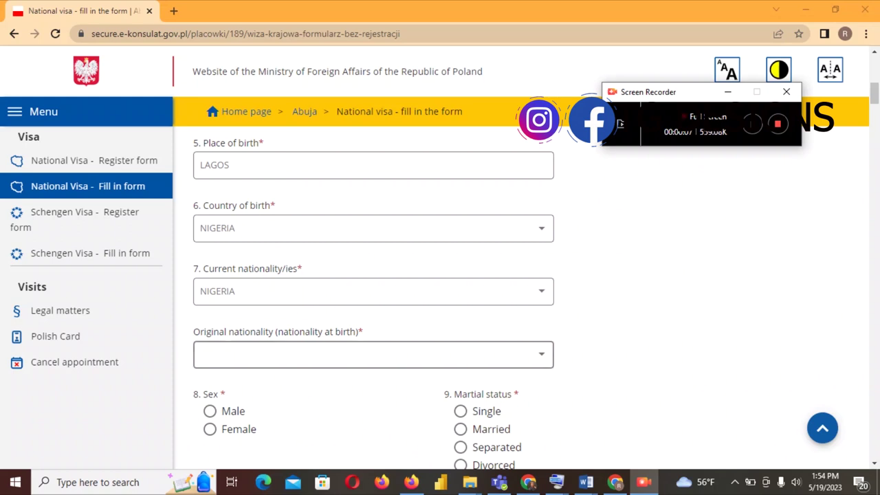
- Choose NIGERIA as the original nationality at birth
click(373, 354)
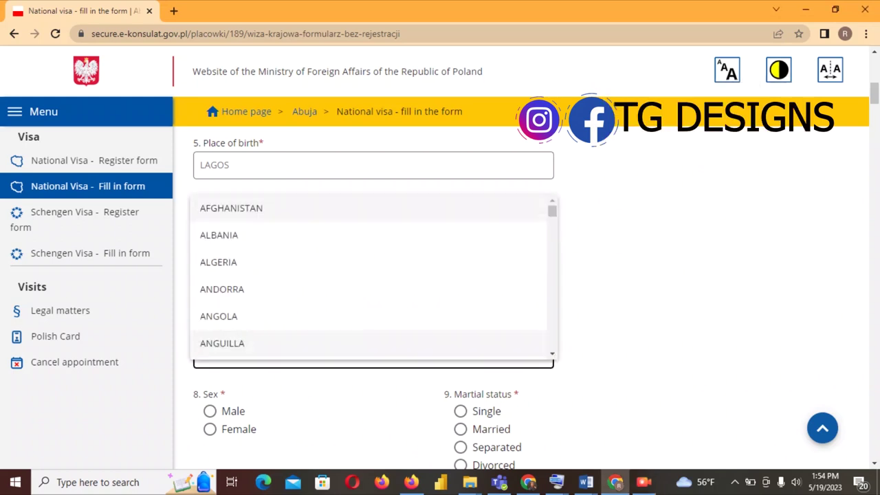
key(n)
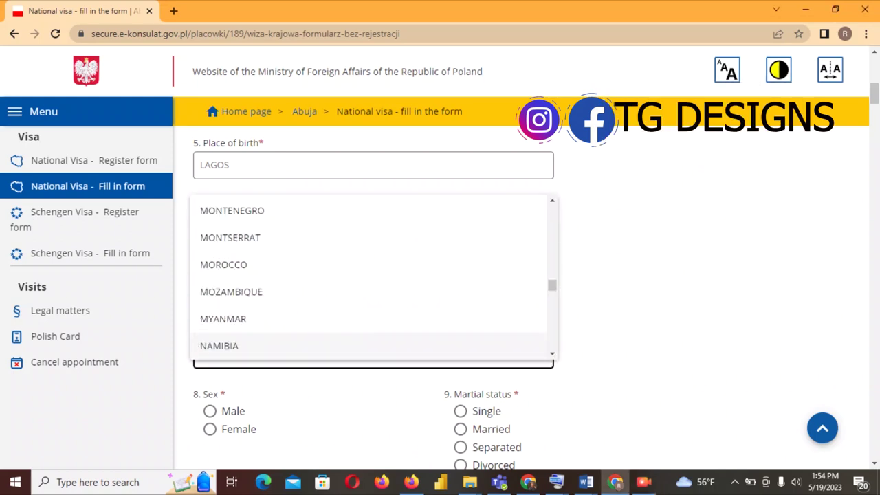
scroll(374, 275, down, 2)
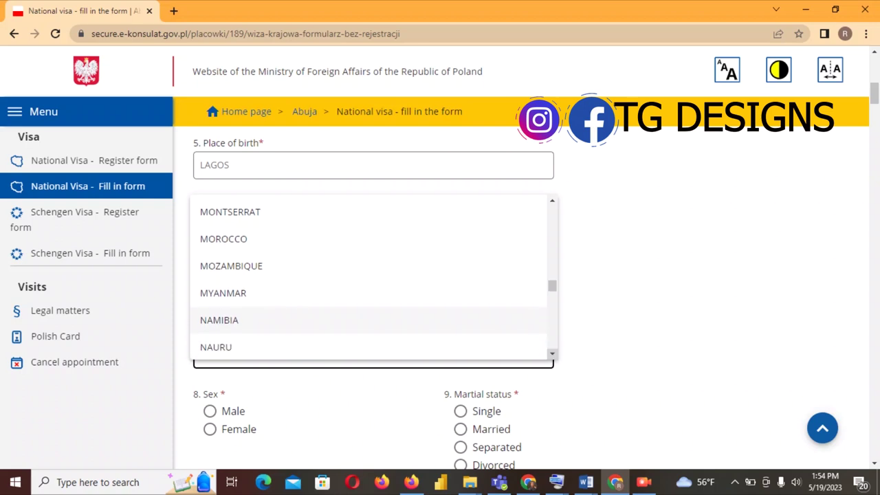
scroll(373, 275, down, 3)
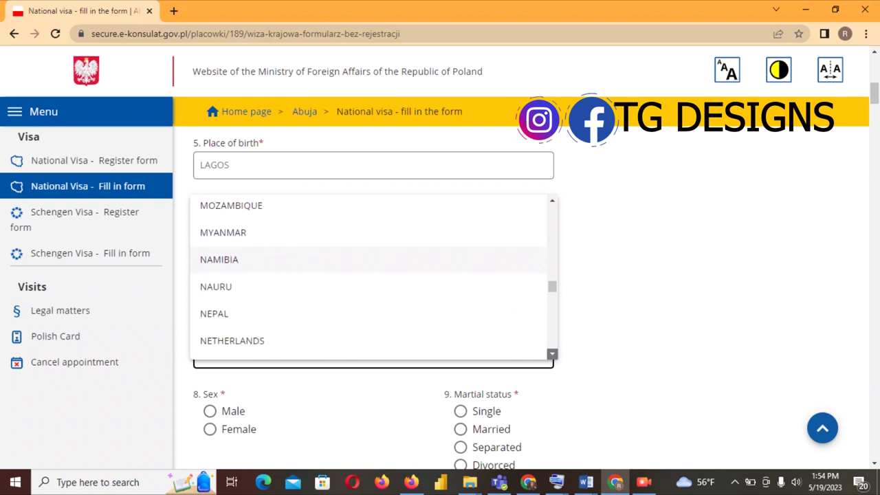
scroll(373, 275, down, 2)
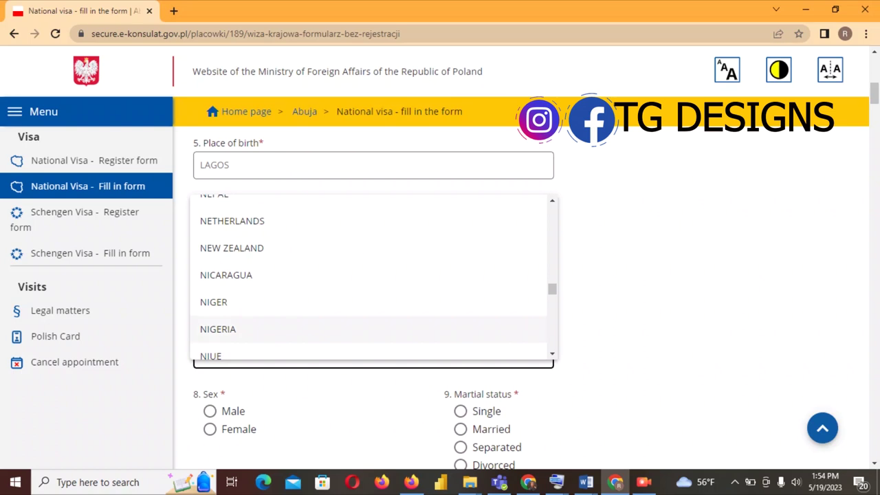
click(373, 329)
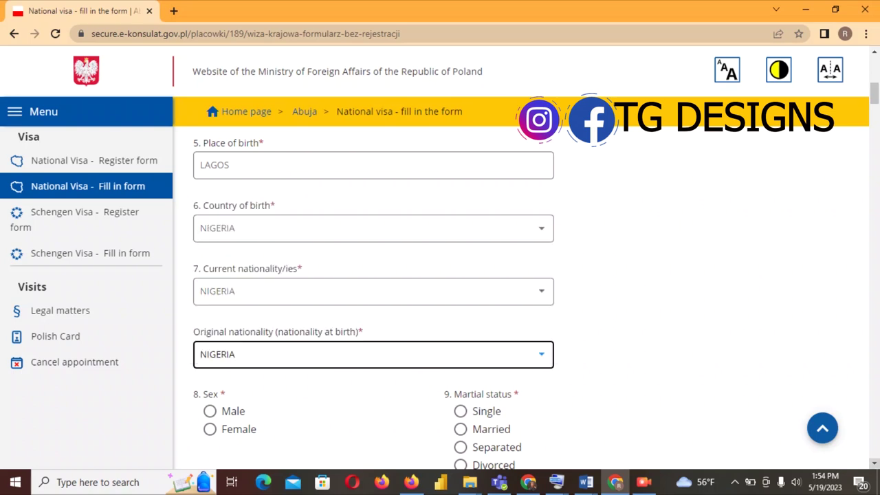
scroll(873, 464, down, 3)
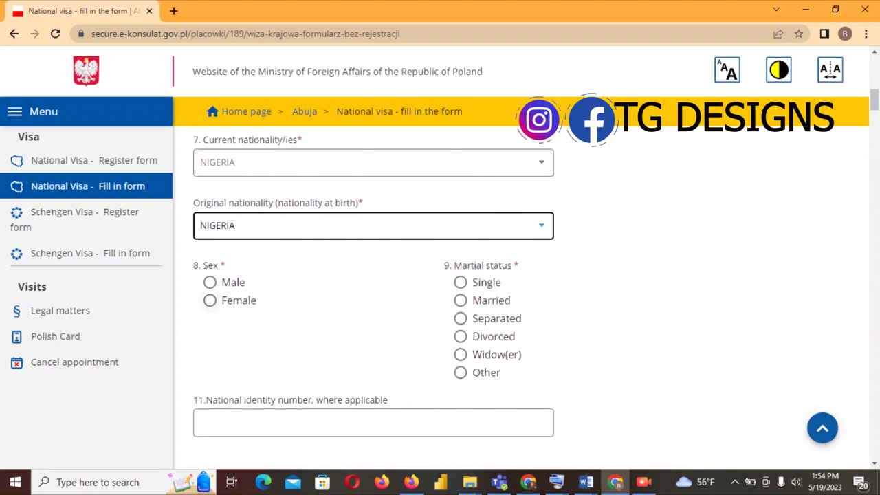
- Mark the applicant's sex as Female and marital status as Married
click(209, 300)
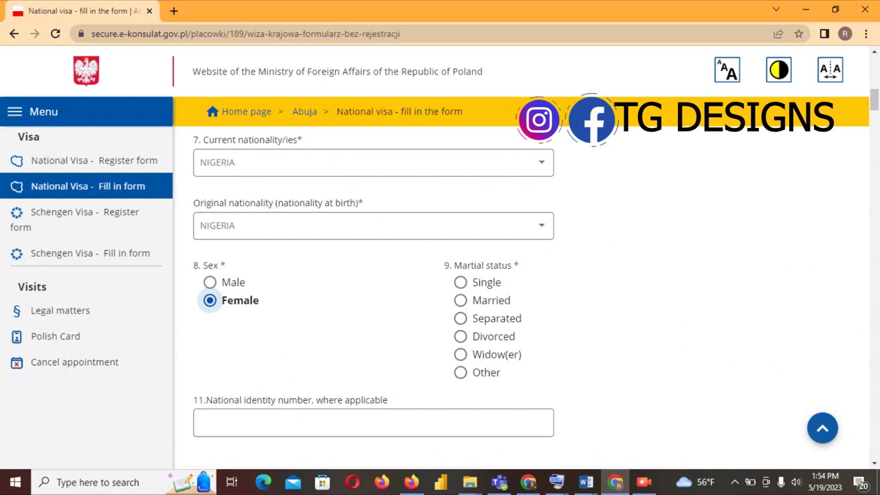
click(459, 282)
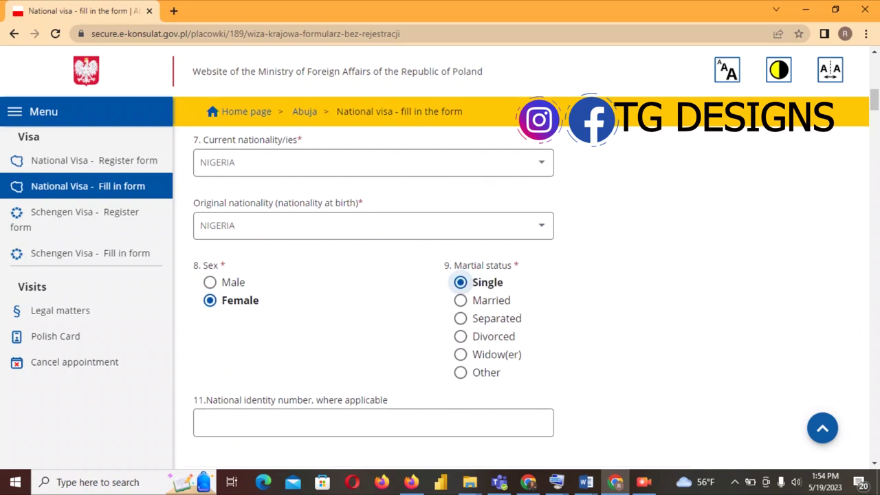
click(459, 300)
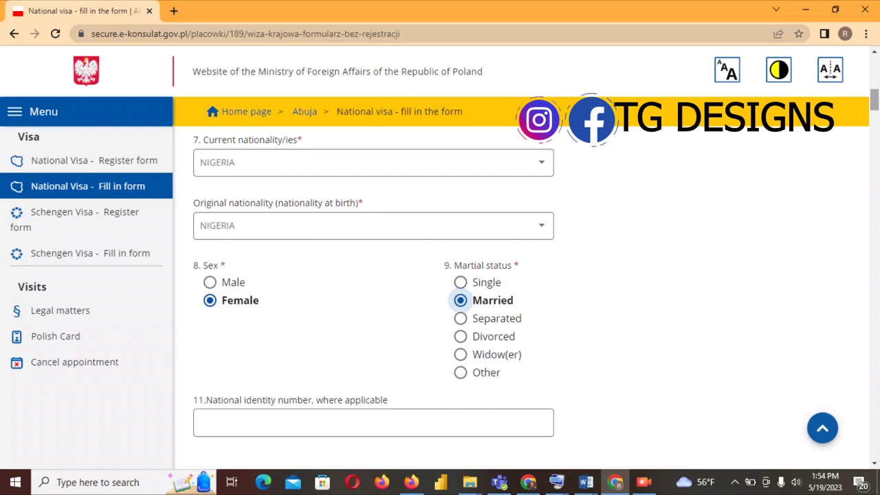
scroll(373, 275, up, 6)
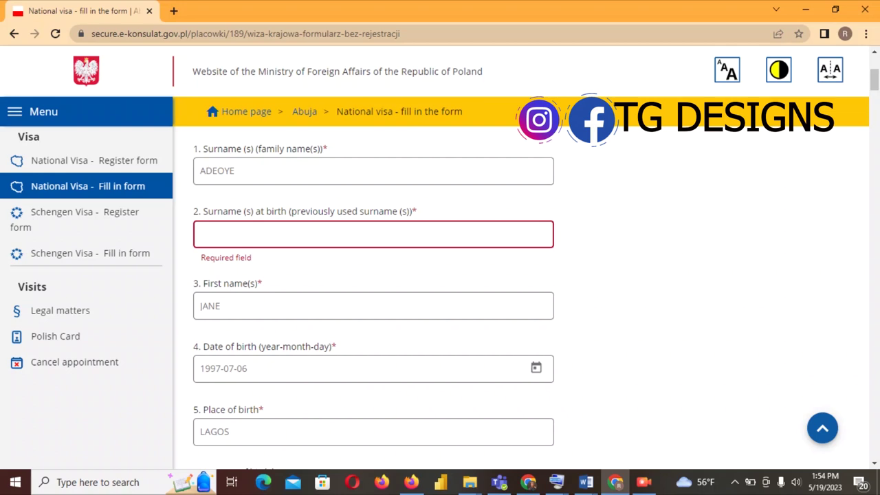
- Change the marital status to Single
scroll(440, 288, down, 8)
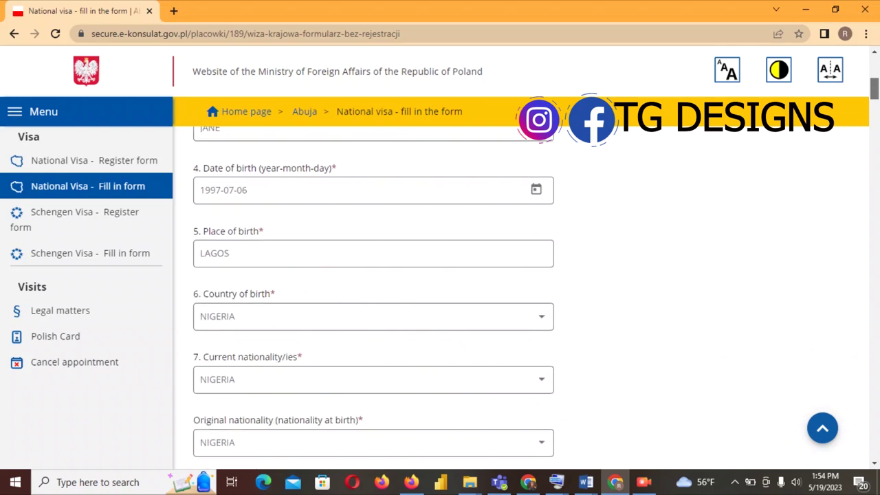
scroll(440, 288, up, 2)
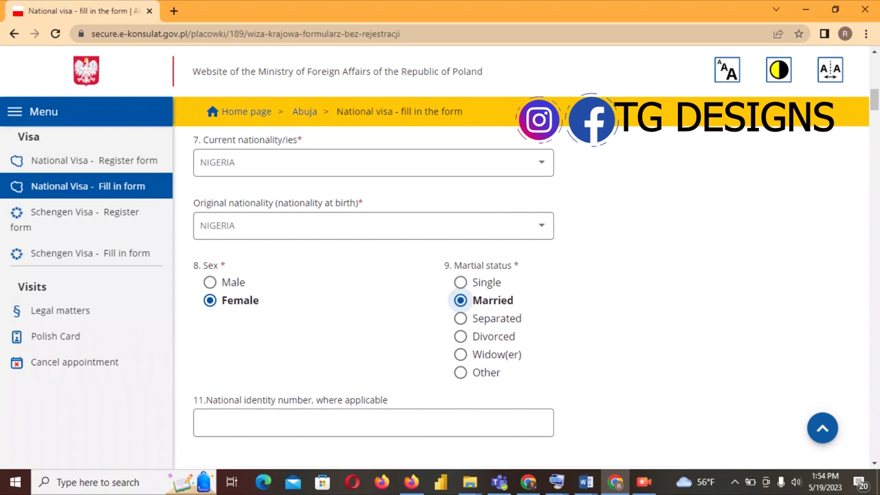
click(460, 282)
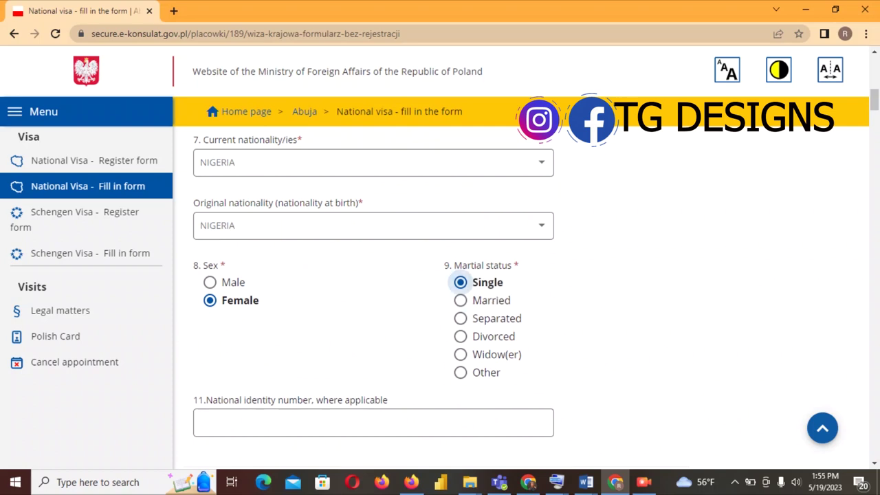
- Fill in the Surname at birth field with the applicant's surname
scroll(440, 289, up, 6)
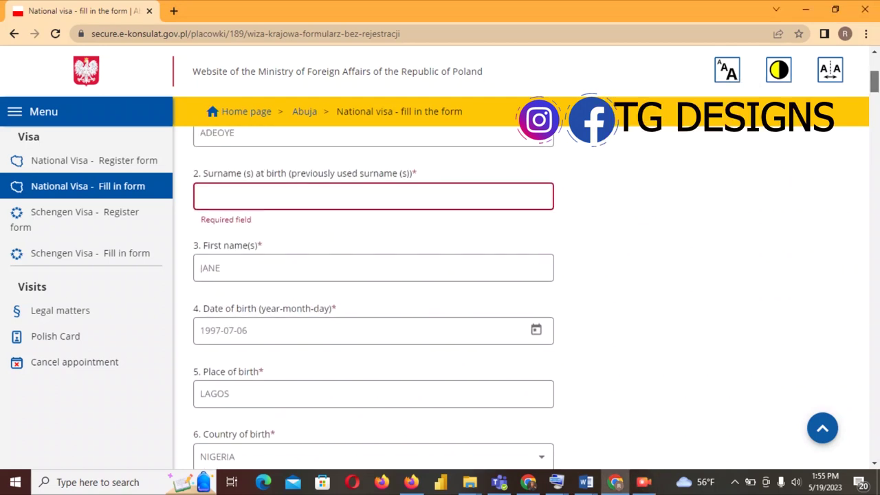
scroll(440, 289, down, 5)
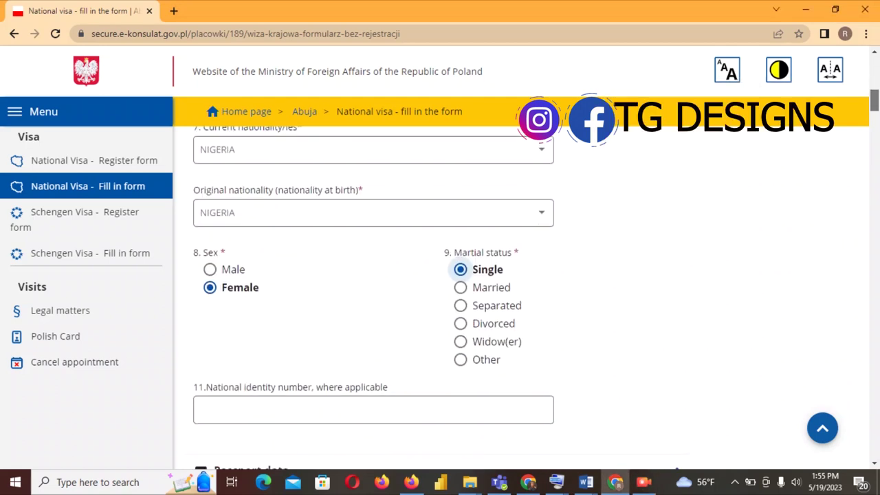
scroll(440, 288, down, 2)
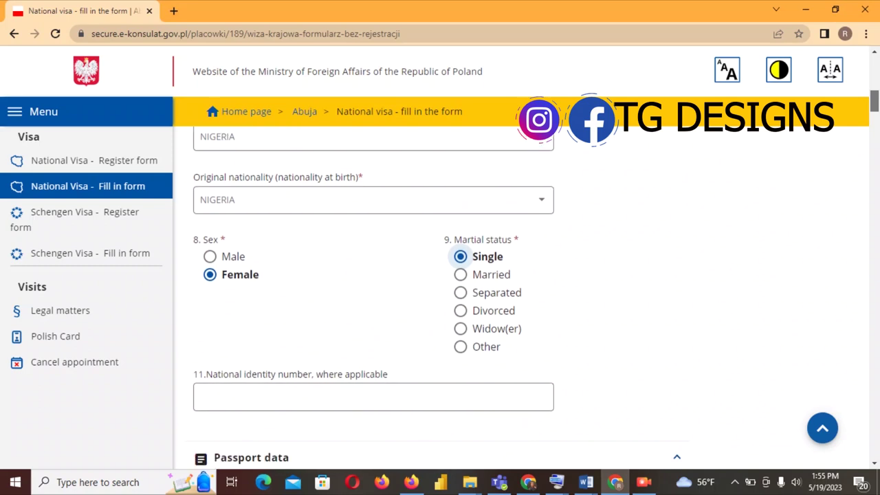
scroll(439, 289, up, 1)
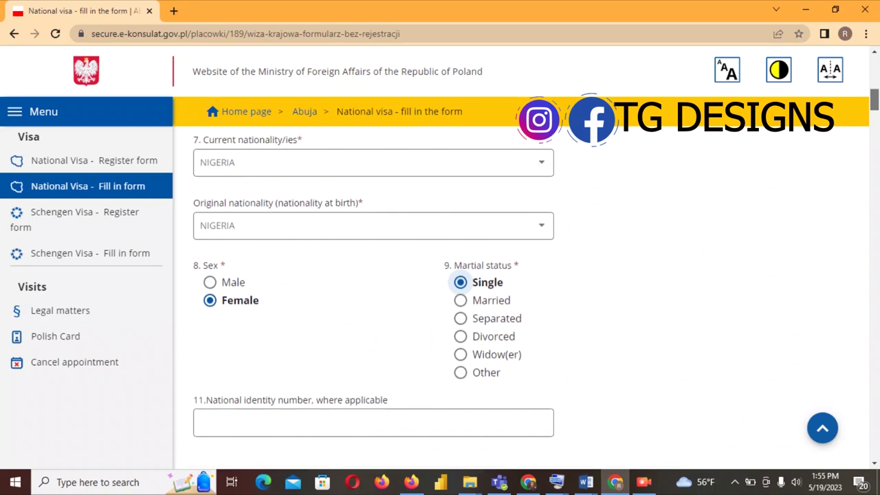
scroll(440, 288, down, 1)
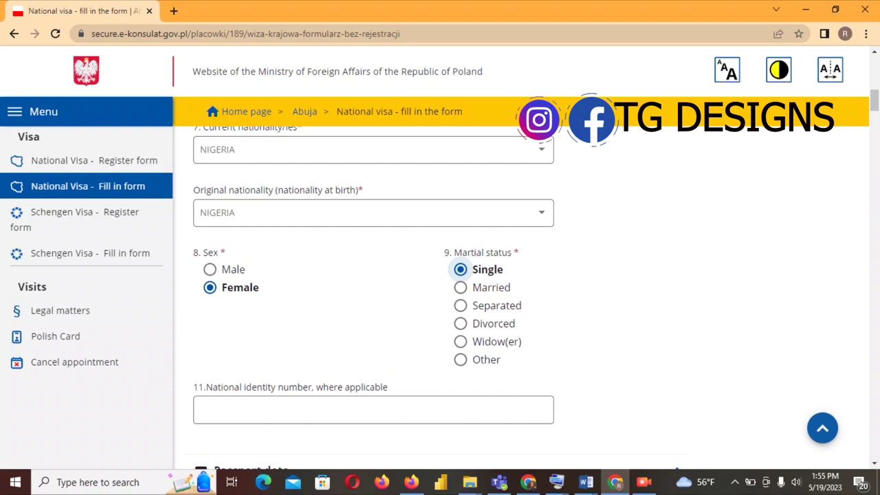
scroll(440, 289, up, 8)
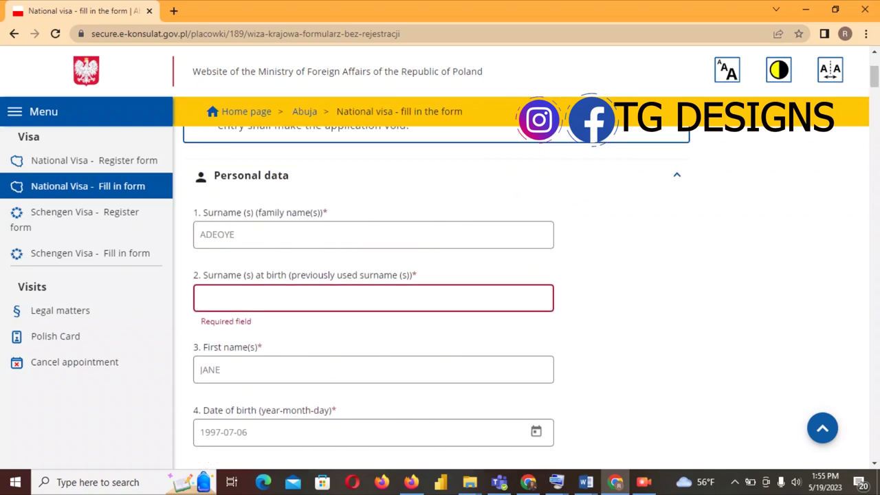
click(374, 297)
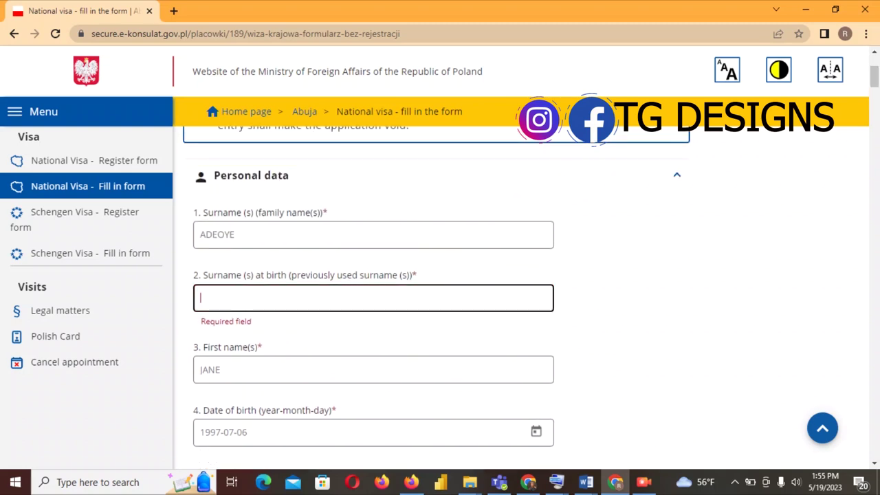
text(ADEOYE)
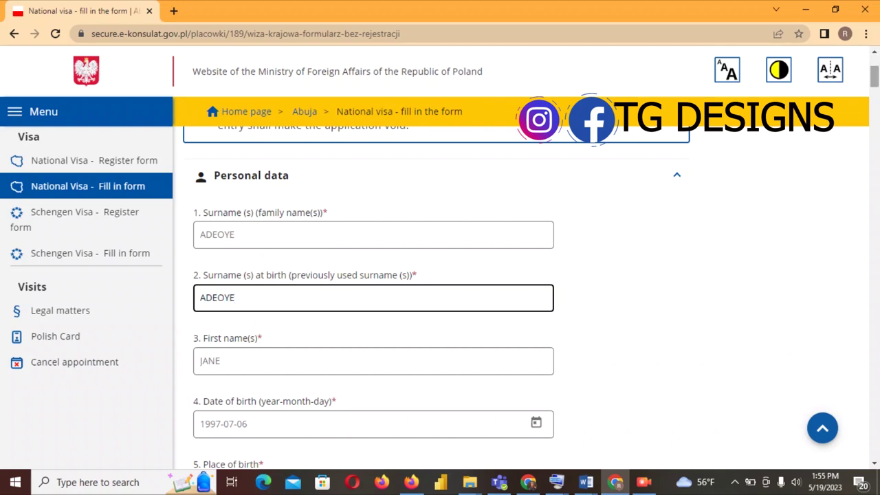
scroll(440, 288, down, 2)
scroll(440, 289, down, 5)
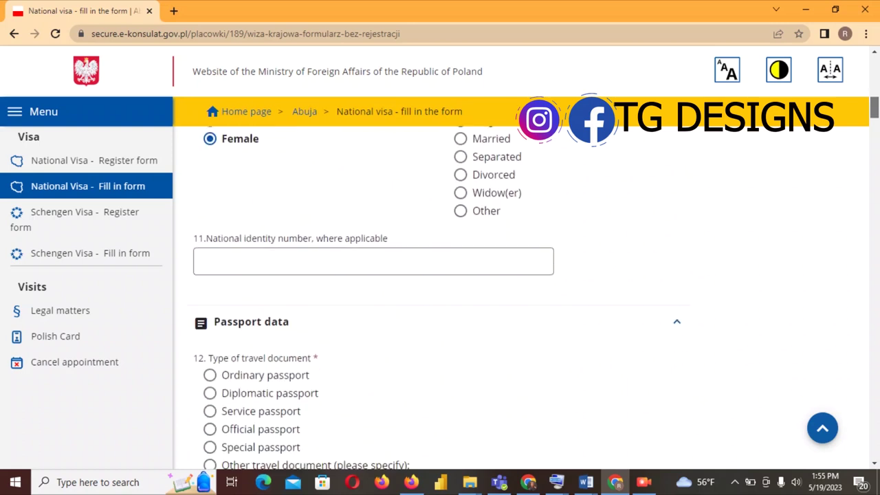
- Enter the applicant's national identity number and select Ordinary passport as document type
click(275, 261)
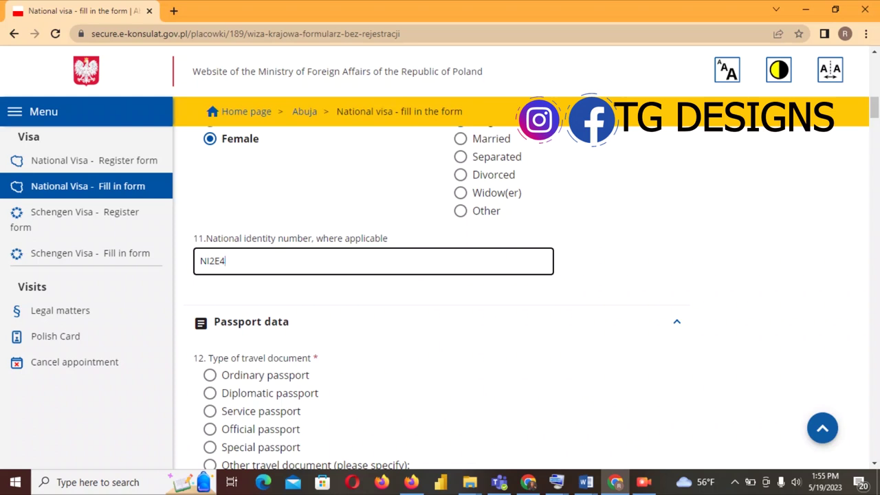
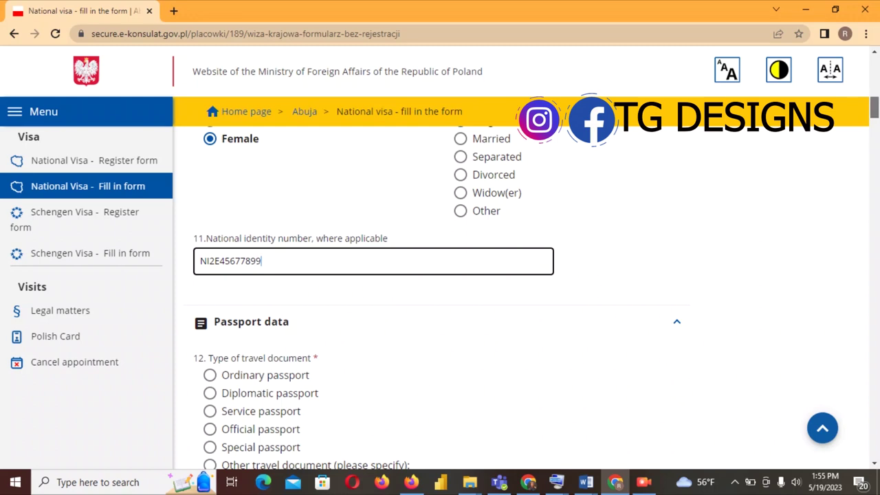
scroll(440, 295, down, 3)
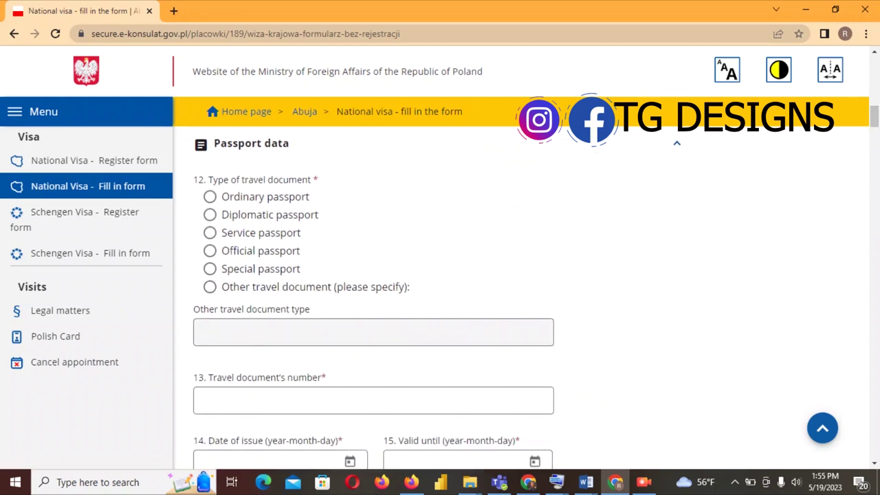
click(210, 197)
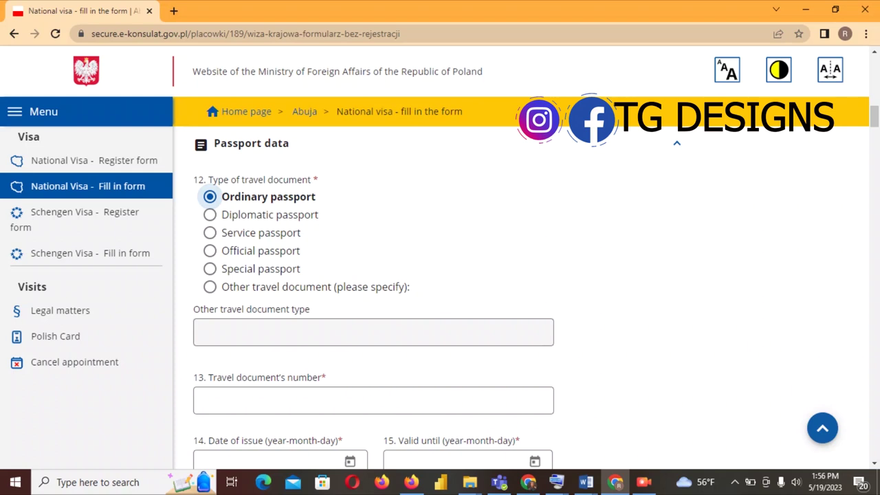
scroll(440, 288, down, 1)
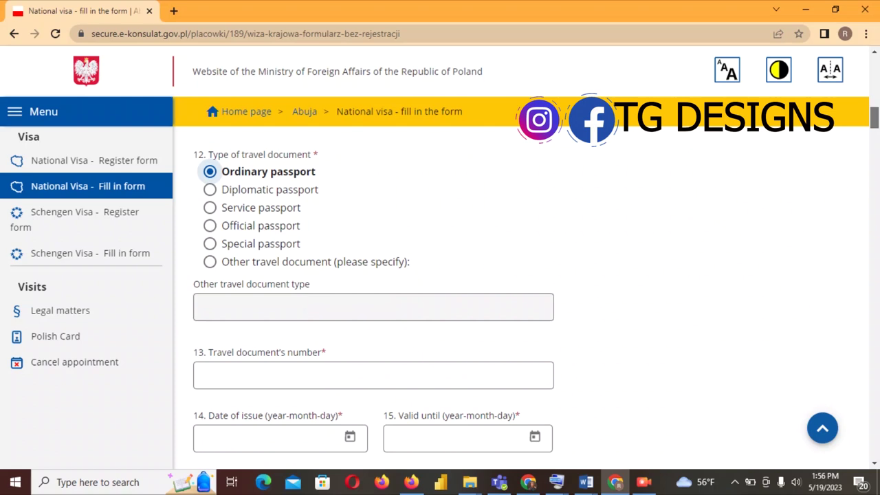
- Enter the passport number in the Travel document's number field
scroll(440, 296, down, 3)
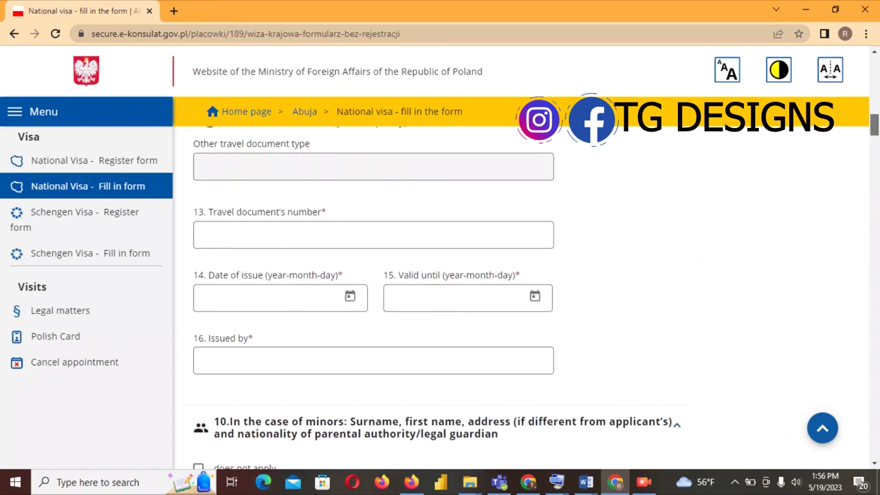
click(373, 221)
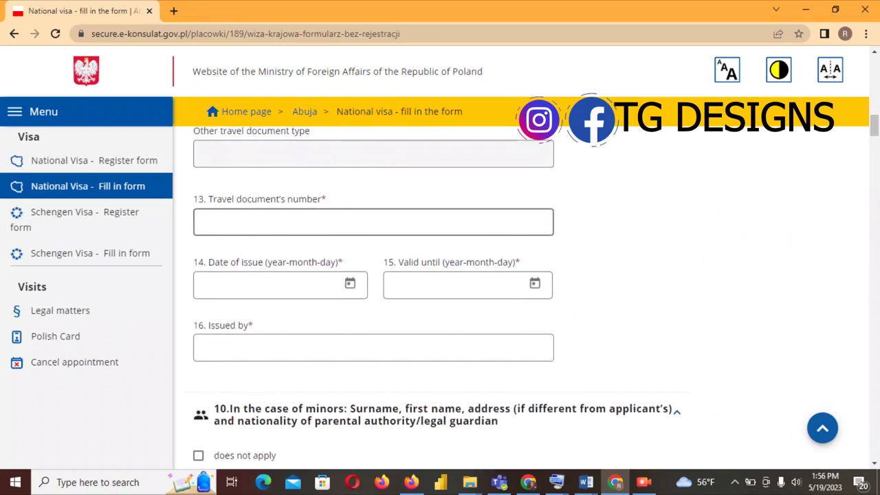
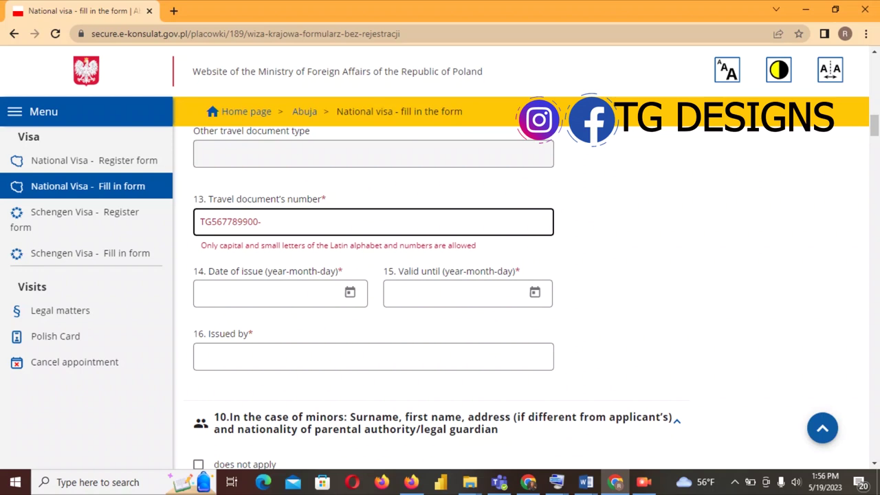
key(BackSpace)
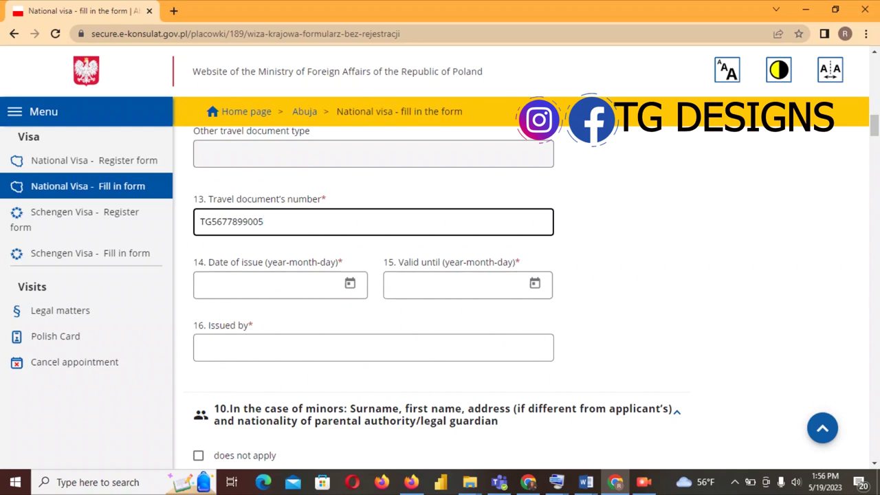
- Set the passport's date of issue to 2022-07-06 and valid-until date to 2024-07-08
click(275, 285)
text(2022-)
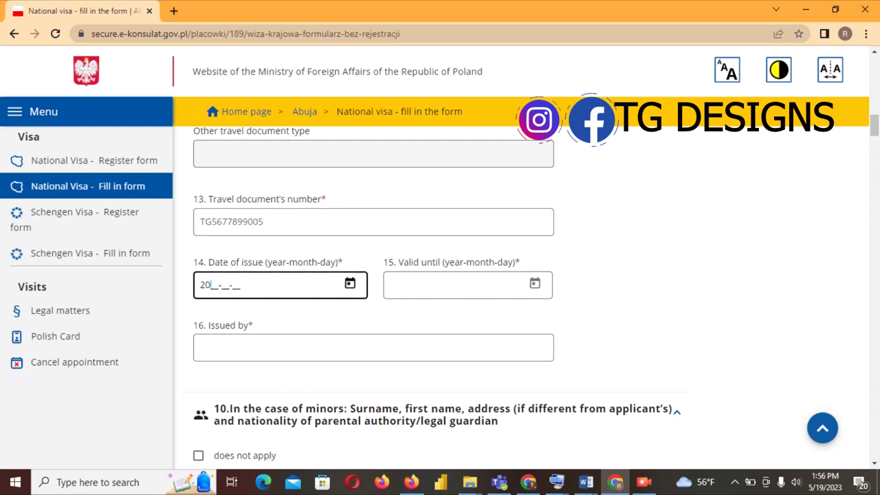
text(07-06)
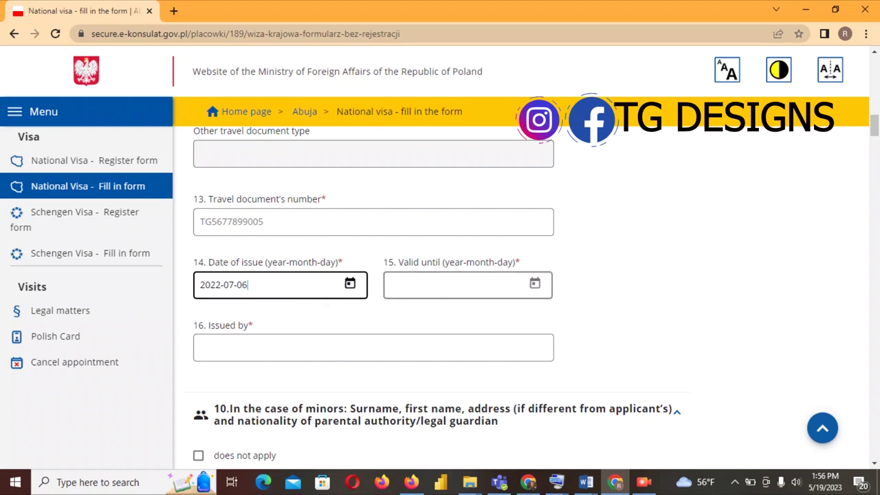
click(427, 285)
text(2024-)
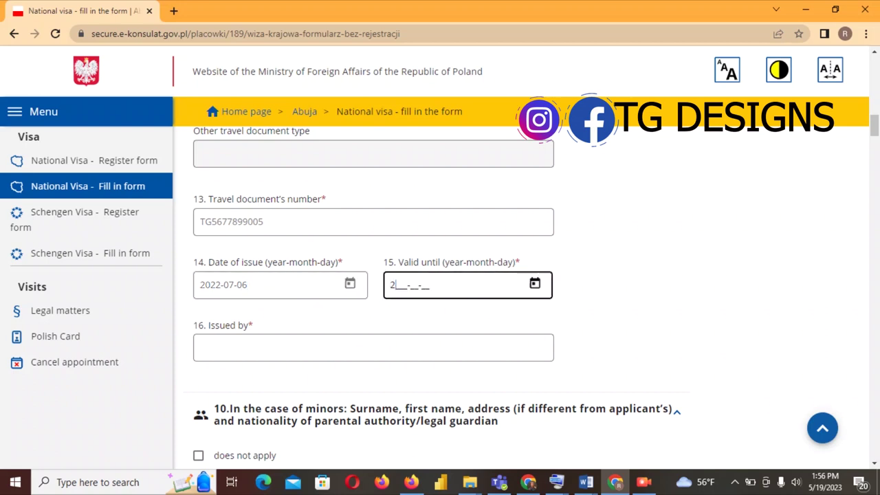
text(07-08)
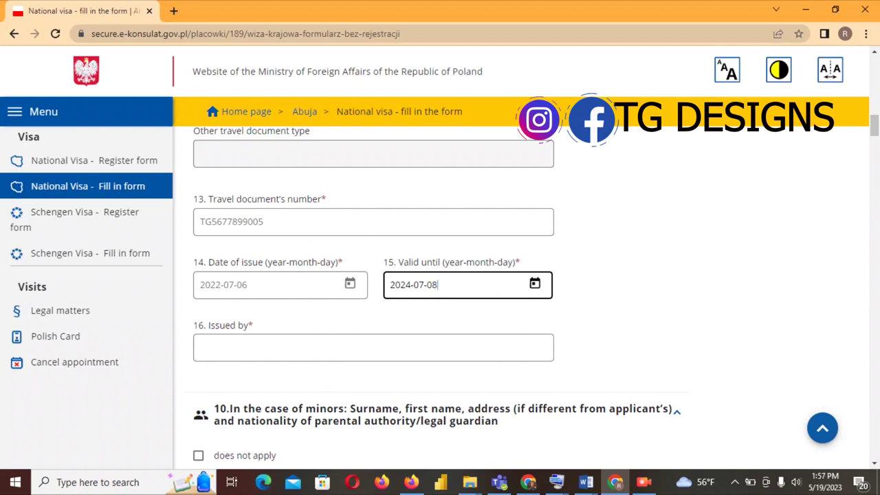
- Fill Issued by with FEDERAL MINISTRY OF NIGERIA, correcting the misspelt NIGERA
scroll(439, 289, down, 1)
key(Tab)
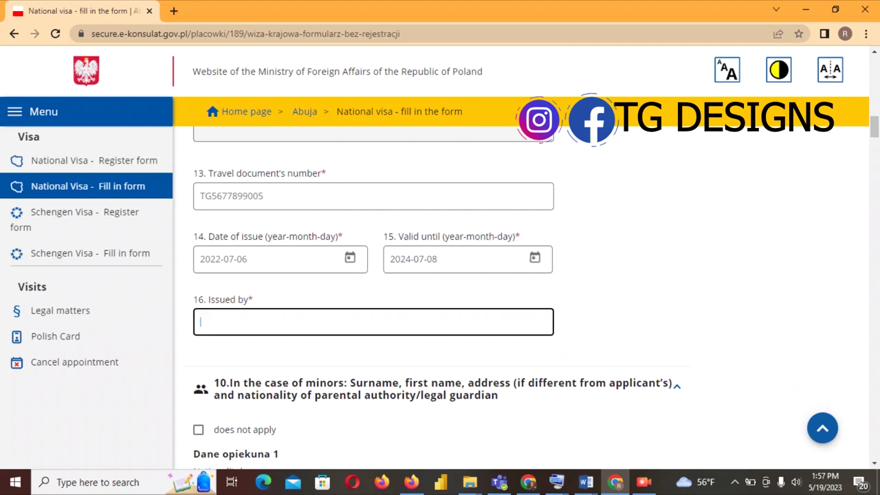
text(FEDERA)
text(L)
text(IS)
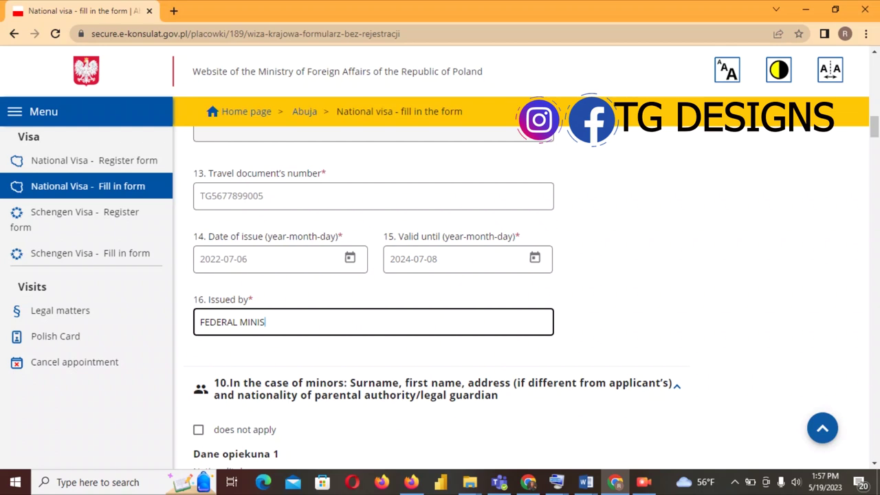
text(TRY OF NIGERIA)
- Choose NIGERIA from the country list as the first guardian's State
scroll(522, 289, down, 3)
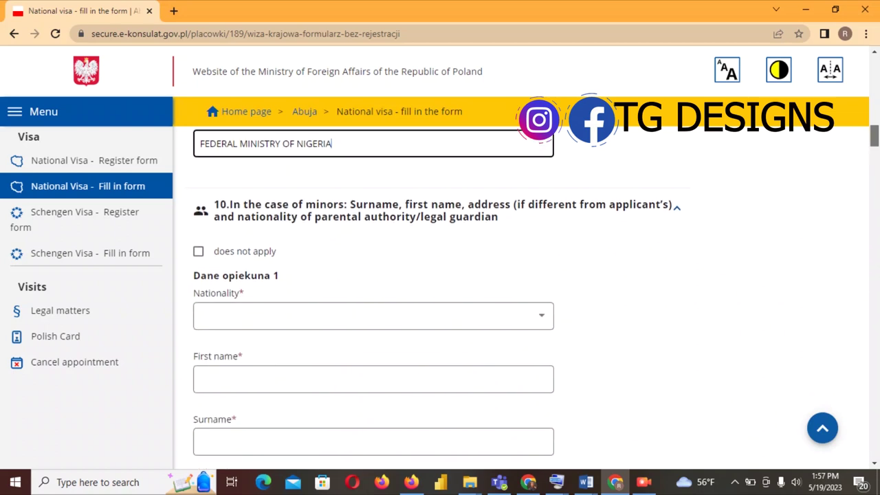
scroll(437, 298, down, 1)
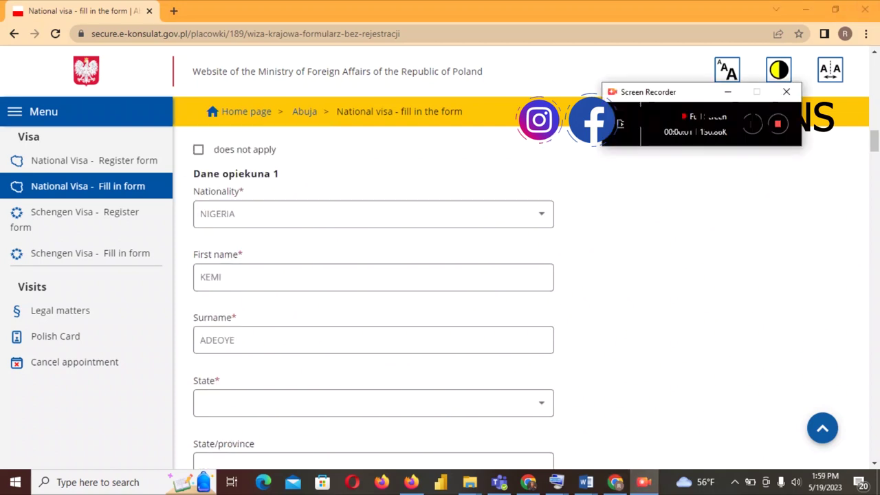
click(373, 340)
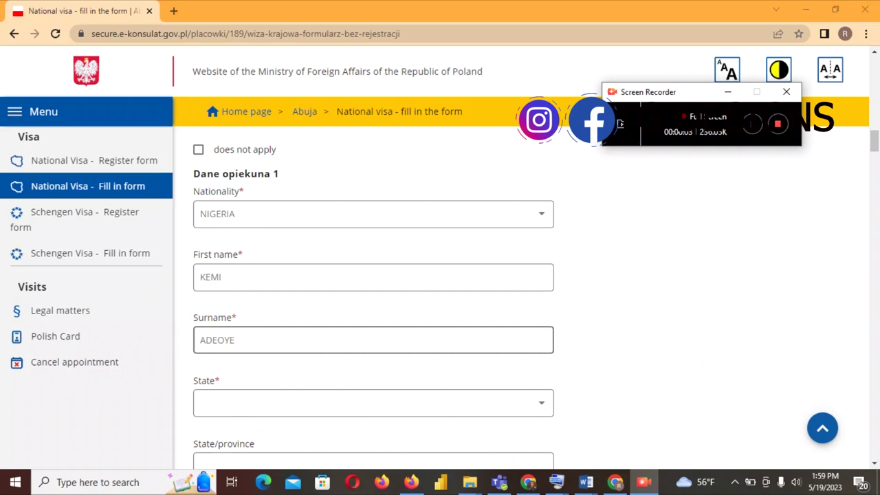
click(373, 277)
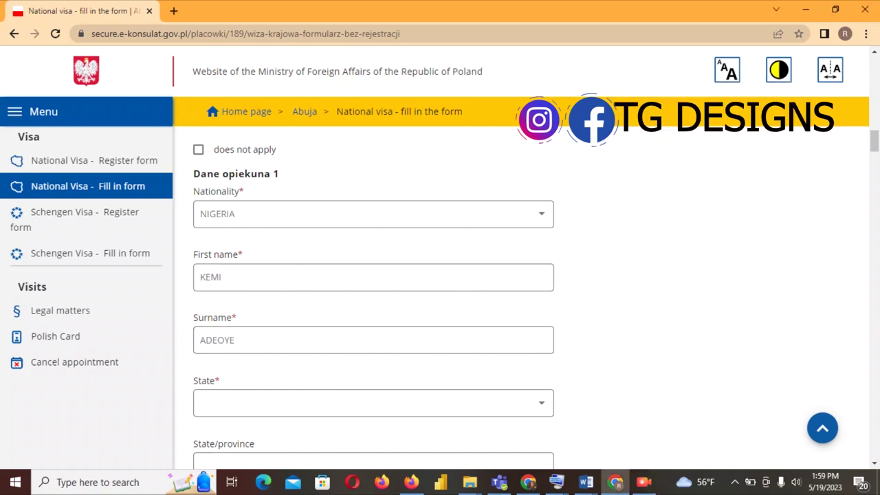
scroll(440, 289, down, 5)
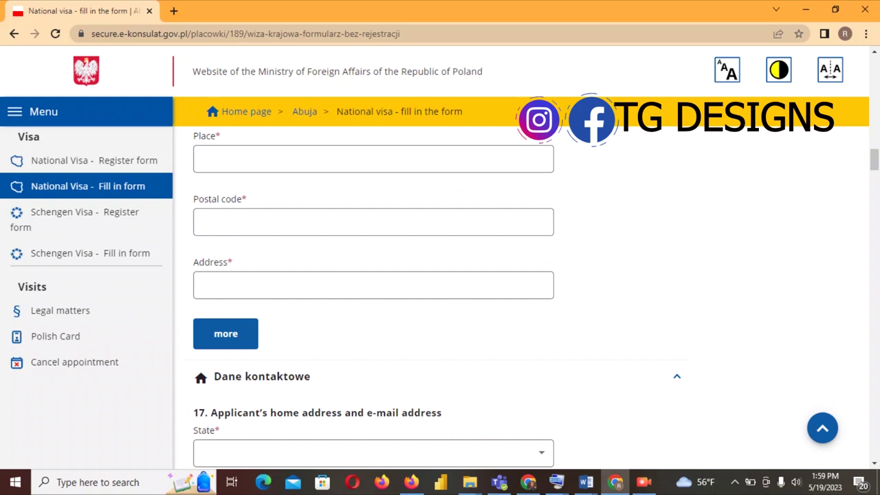
scroll(440, 289, up, 3)
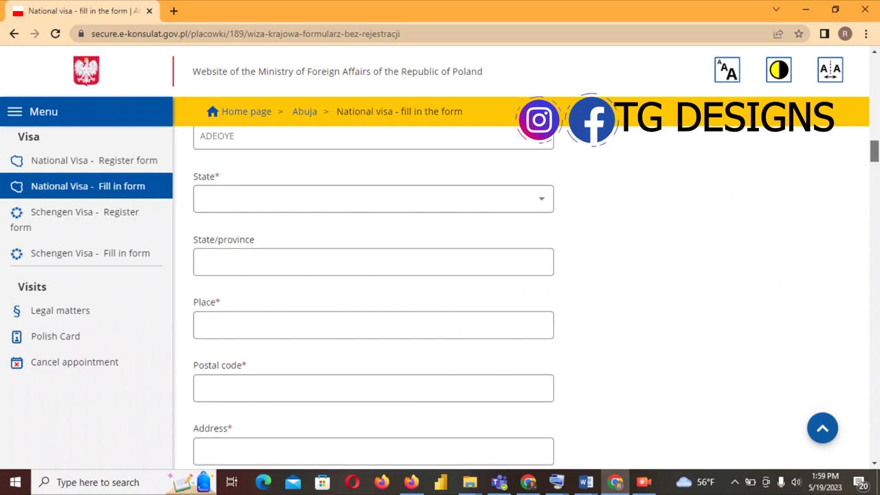
click(373, 249)
key(n)
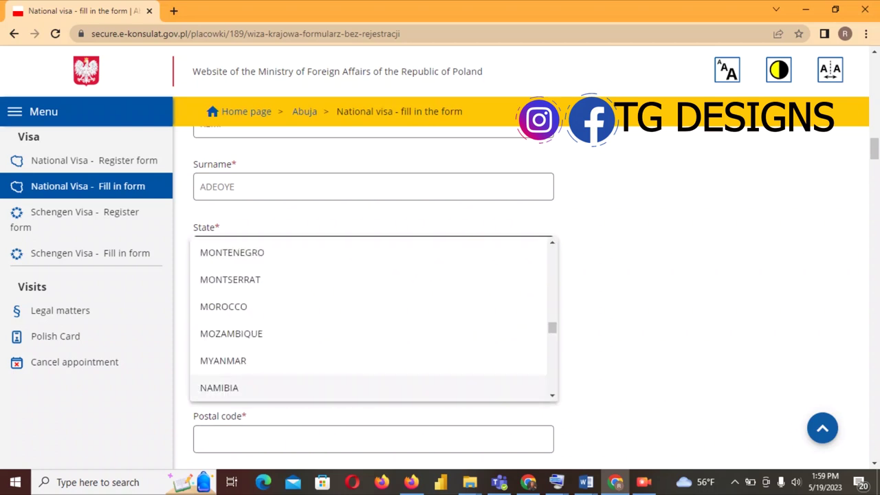
scroll(373, 316, down, 2)
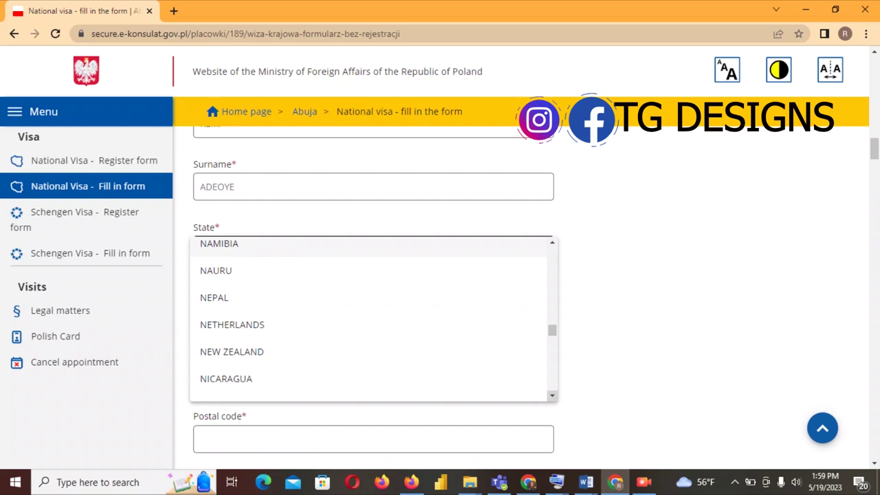
scroll(373, 316, down, 1)
scroll(373, 316, down, 1)
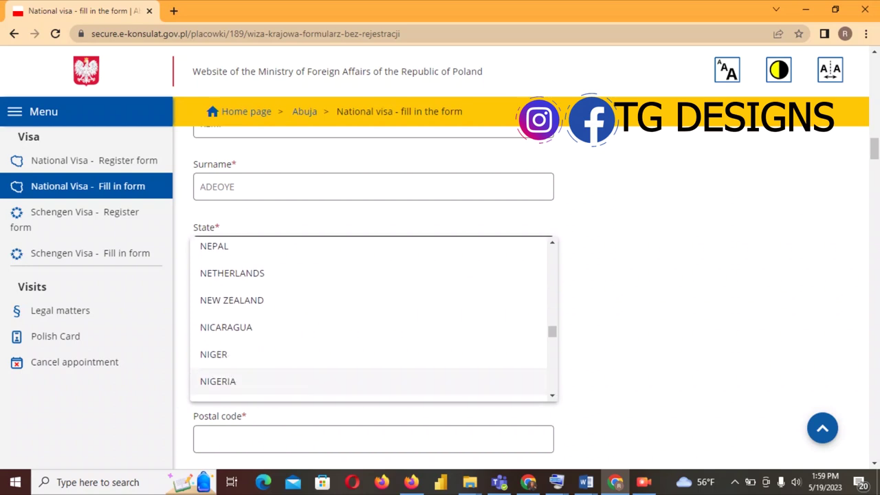
click(374, 380)
- Enter LAGOS as the guardian's State/province and IKEJA as the Place
click(373, 313)
text(LAGOS)
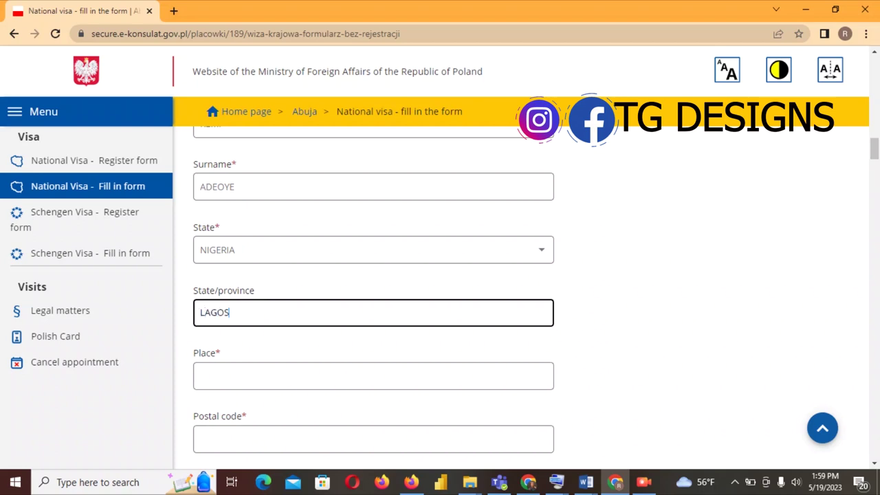
click(373, 376)
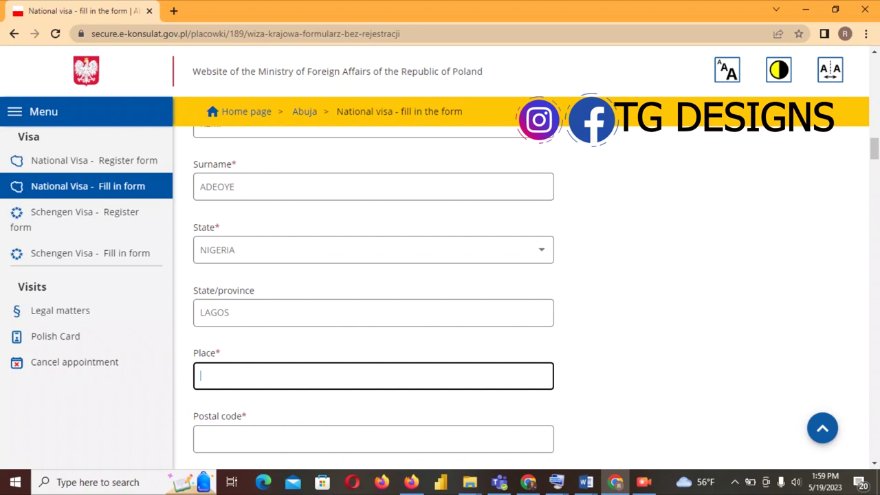
text(IKEJA)
- Fill in the guardian's postal code and street address
scroll(440, 275, down, 2)
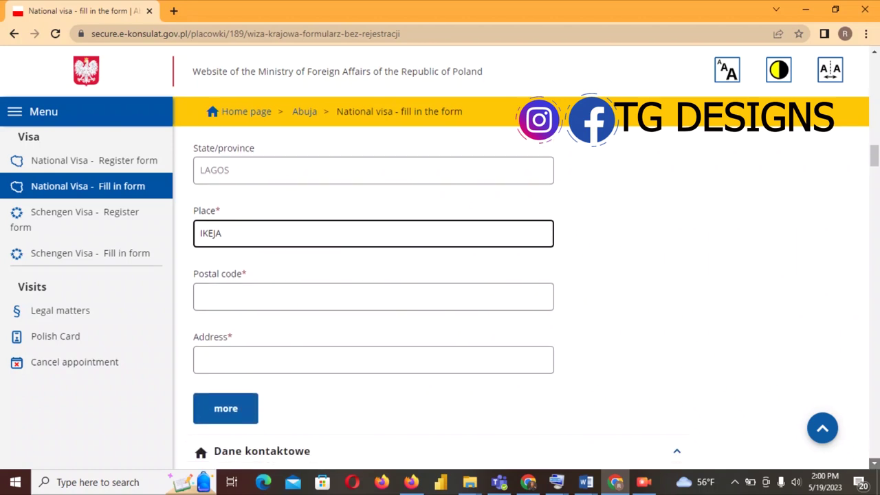
scroll(440, 275, down, 1)
click(373, 232)
text(10010)
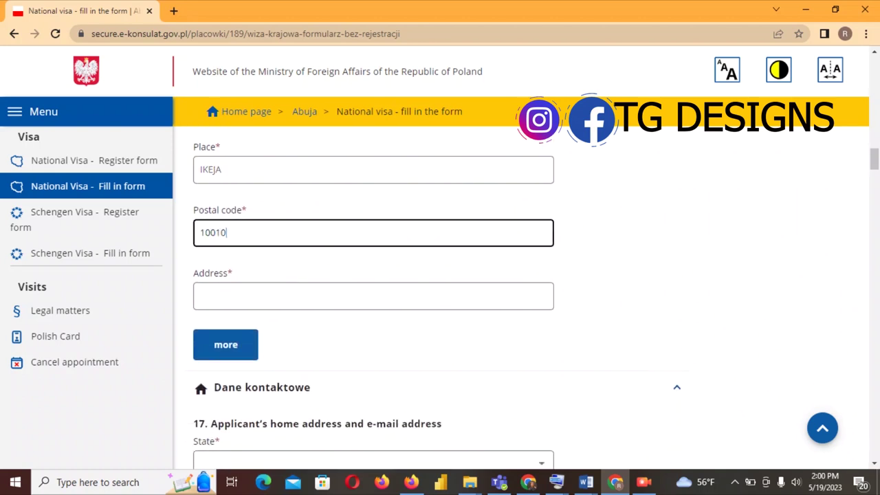
text(1)
click(374, 296)
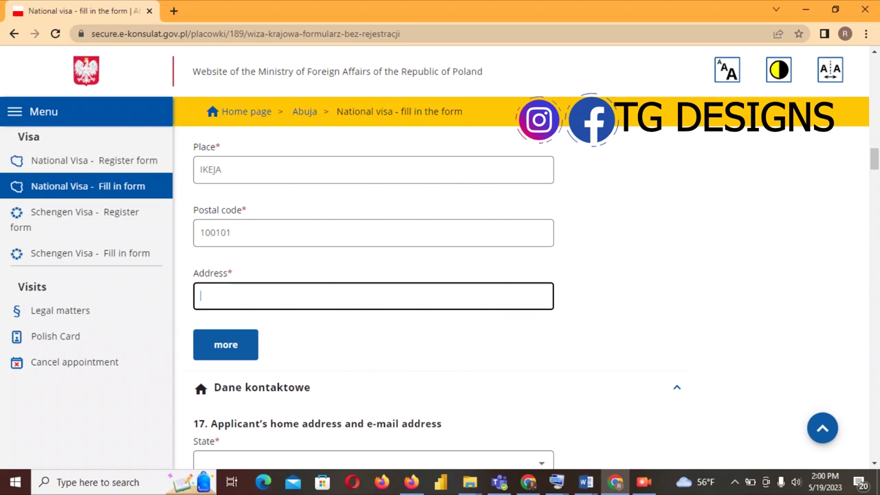
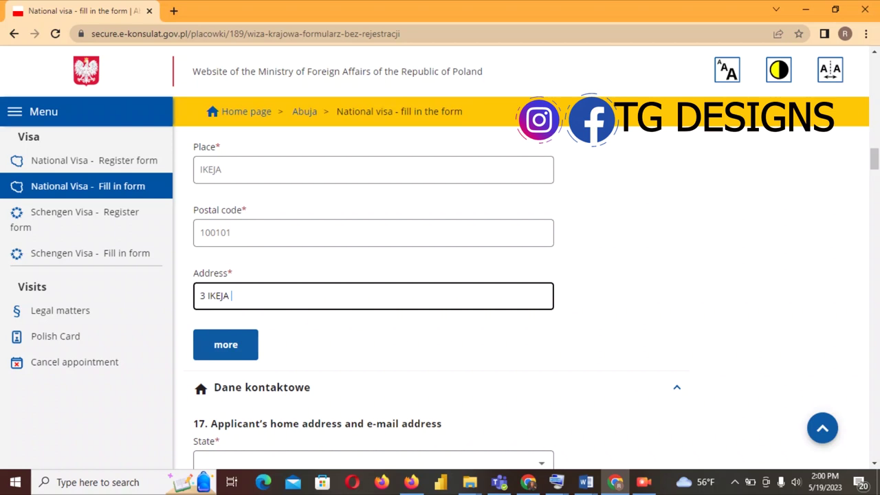
scroll(439, 296, up, 6)
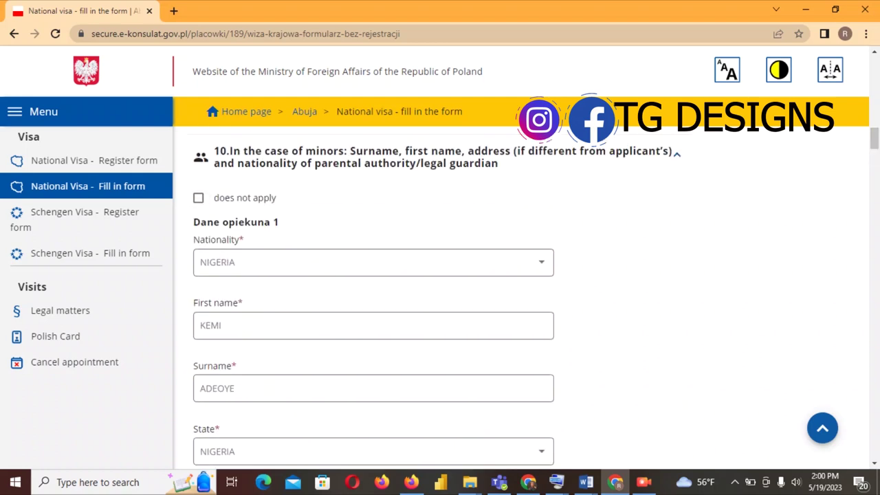
scroll(373, 296, down, 6)
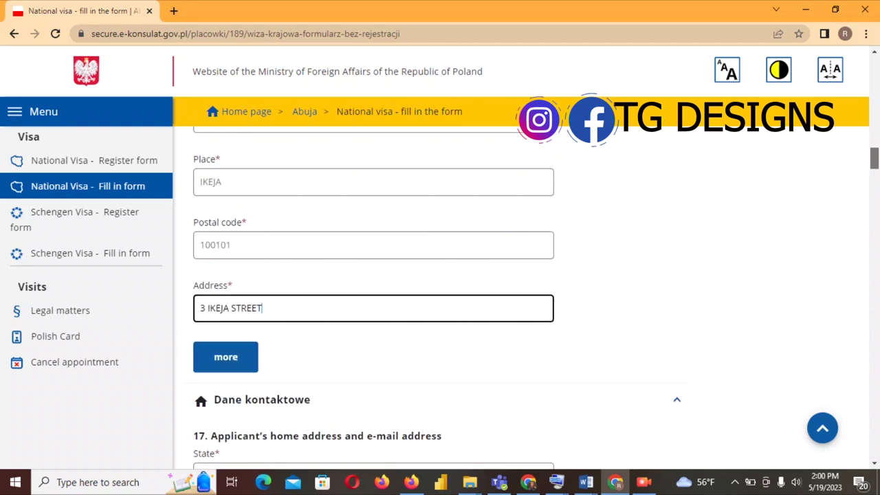
scroll(374, 295, down, 2)
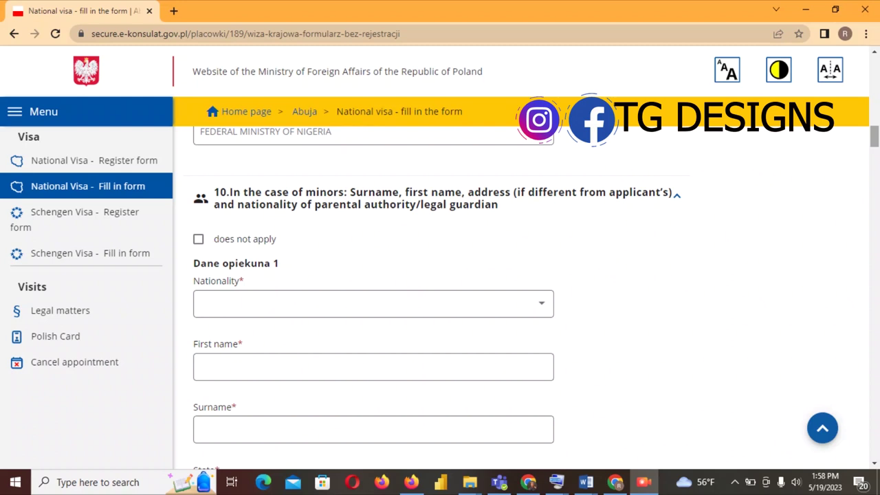
- Untick 'does not apply' so the guardian section stays applicable
scroll(440, 296, down, 1)
scroll(439, 295, down, 1)
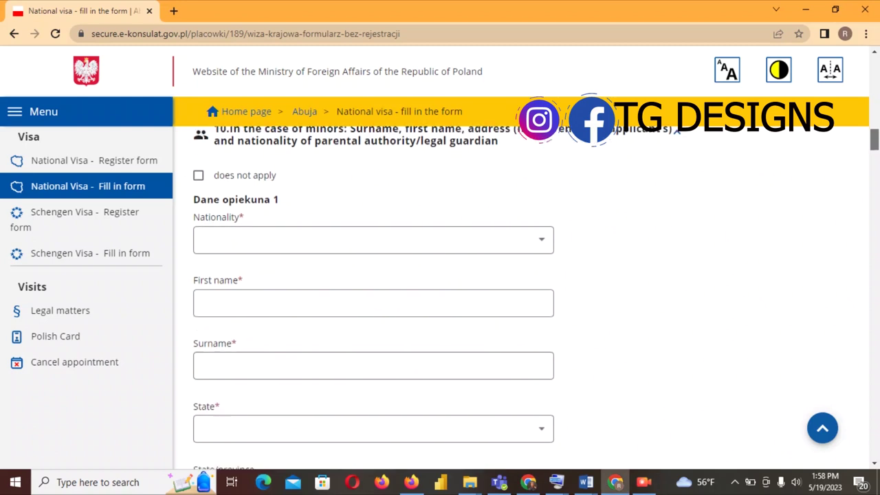
scroll(440, 296, down, 1)
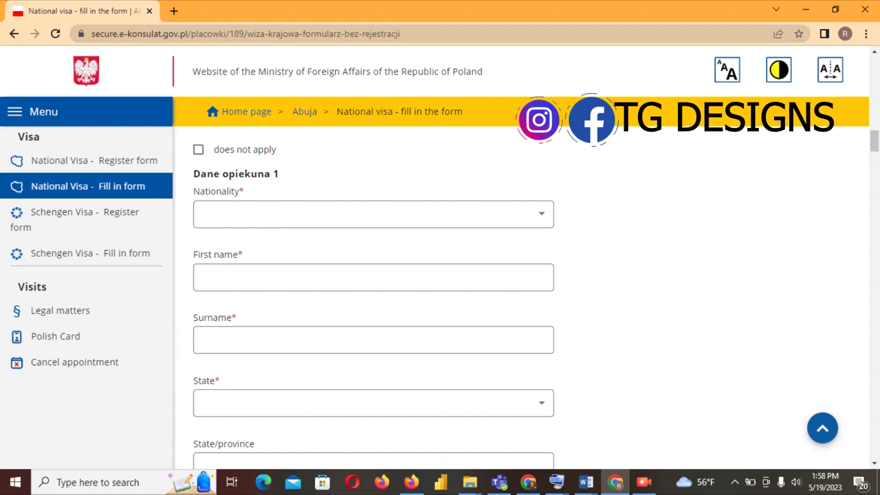
click(198, 150)
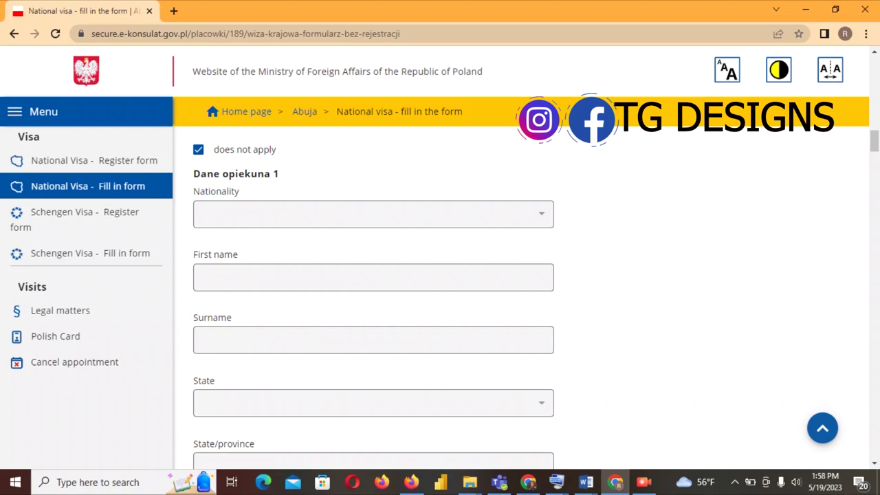
key(space)
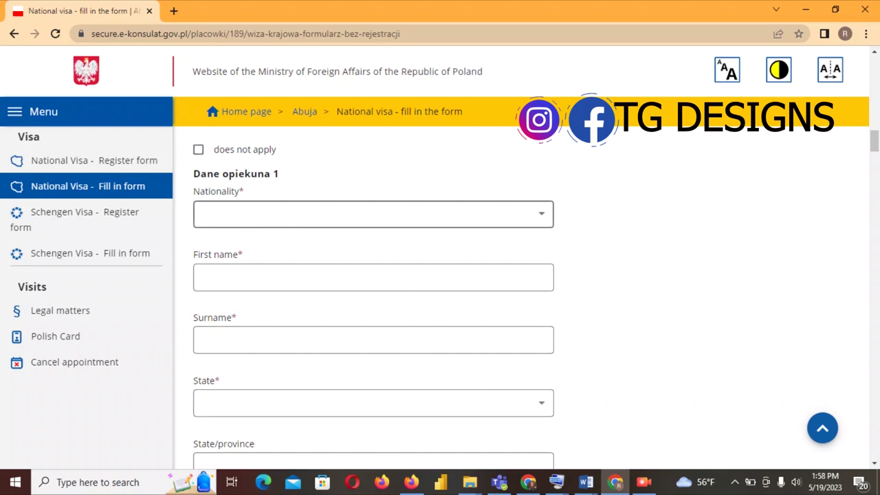
- Select NIGERIA as the first guardian's nationality
key(space)
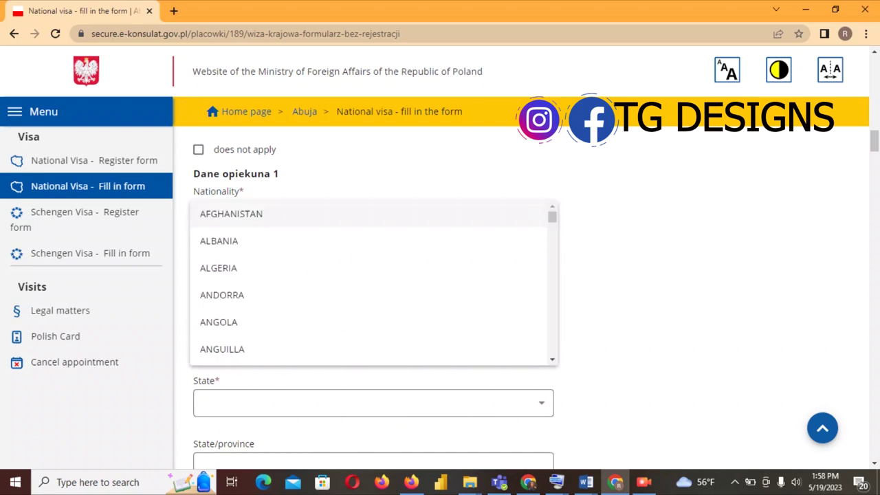
key(n)
click(552, 359)
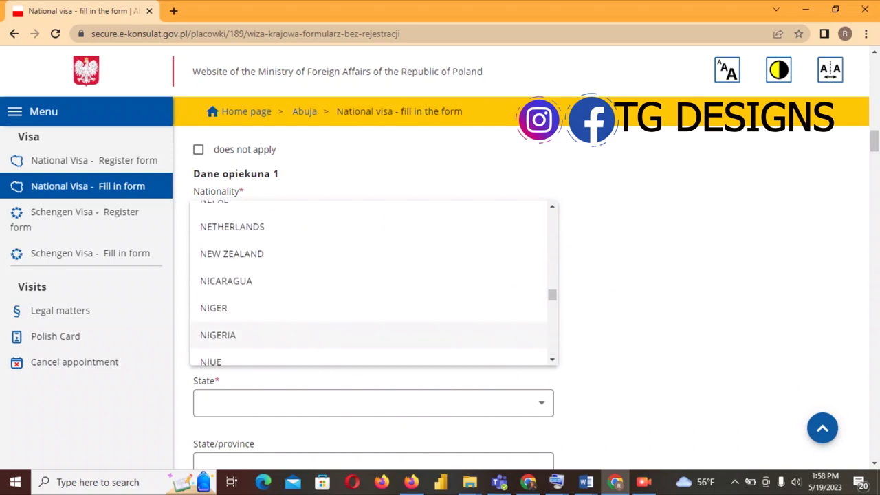
right_click(508, 124)
key(Escape)
right_click(455, 121)
key(Escape)
key(Return)
- Enter the guardian's first name and surname
click(275, 277)
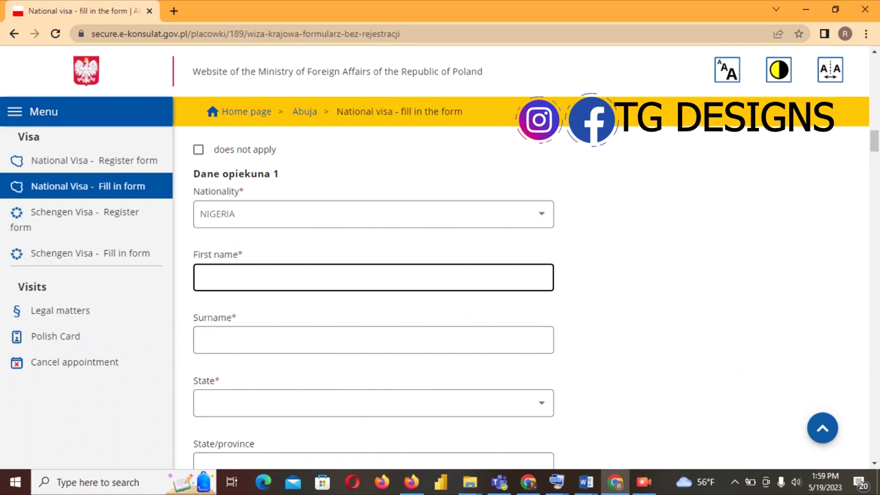
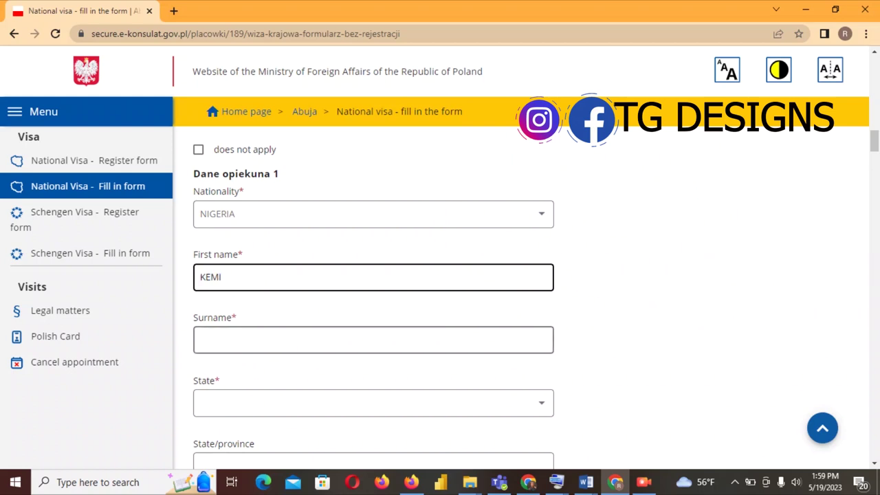
click(372, 339)
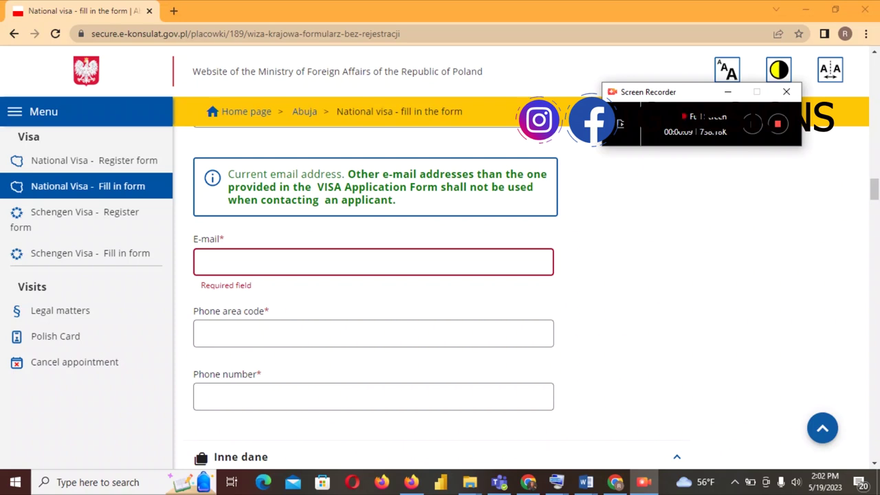
- Enter the applicant's contact e-mail address, fixing a typo
click(201, 262)
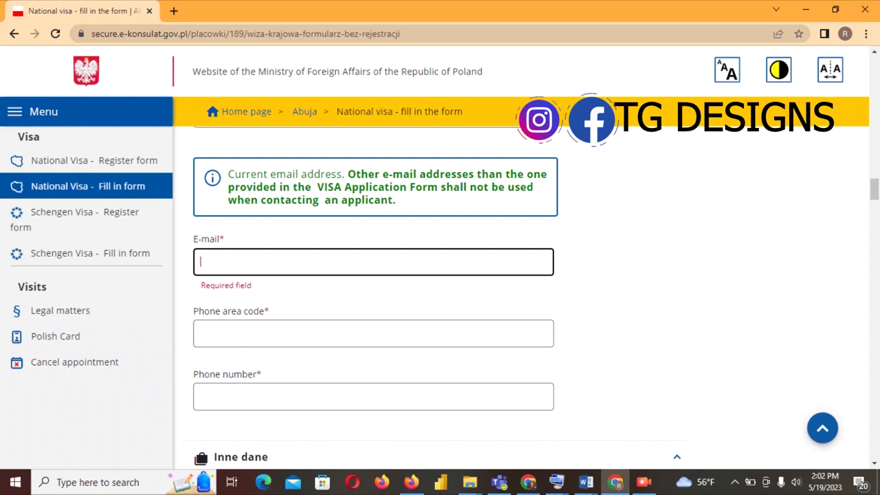
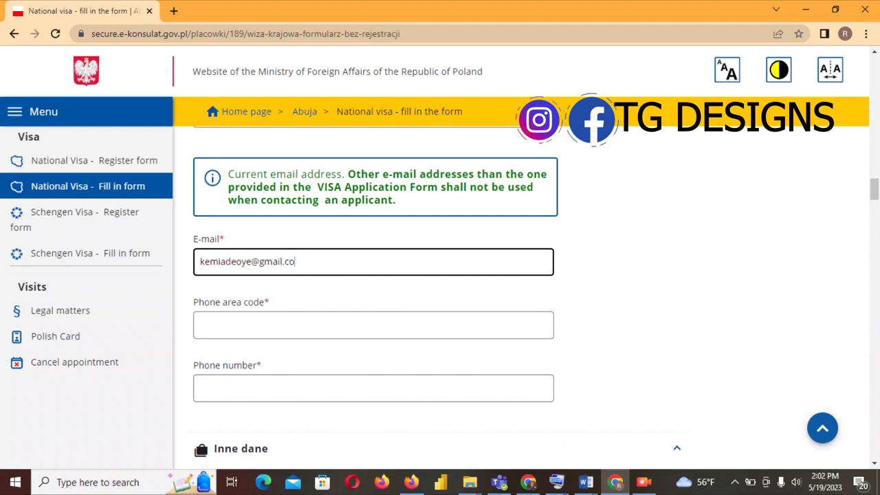
- Enter phone area code 234 and the phone number, removing a stray hyphen
click(372, 324)
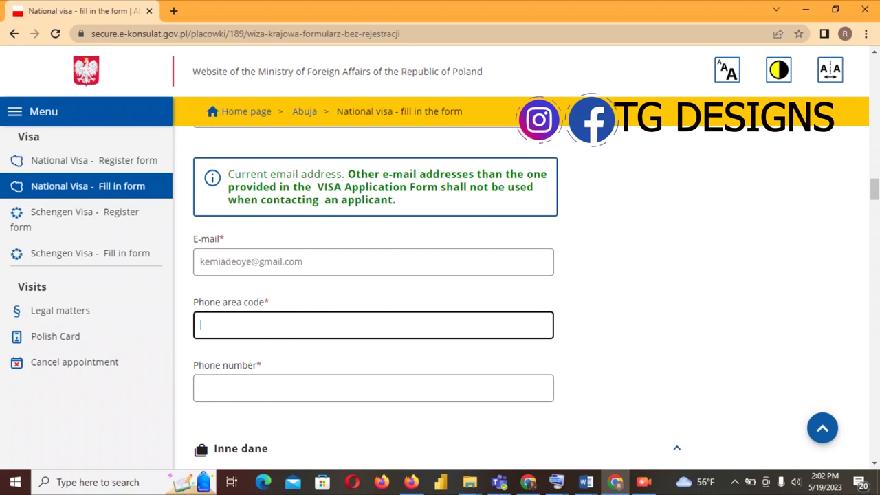
text(234)
click(373, 387)
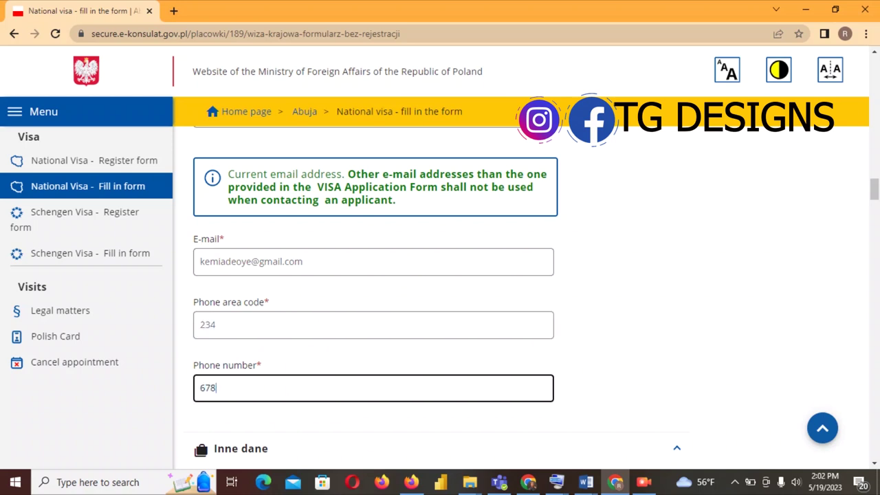
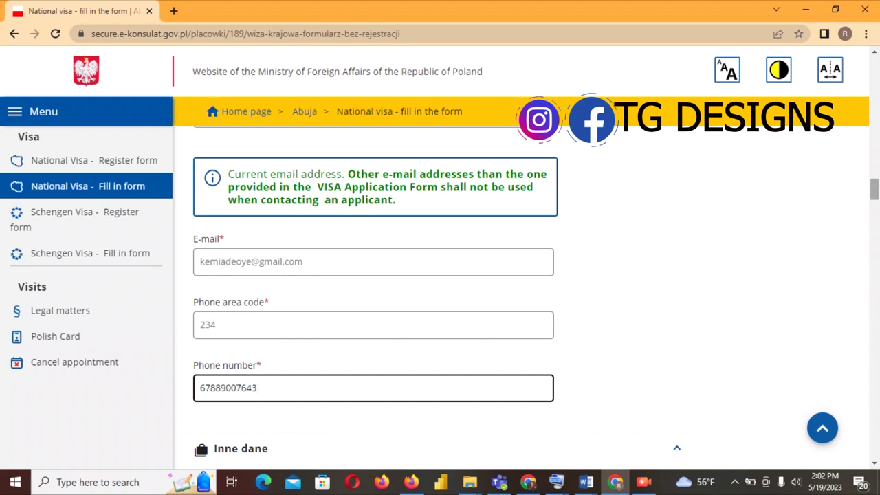
scroll(440, 275, down, 4)
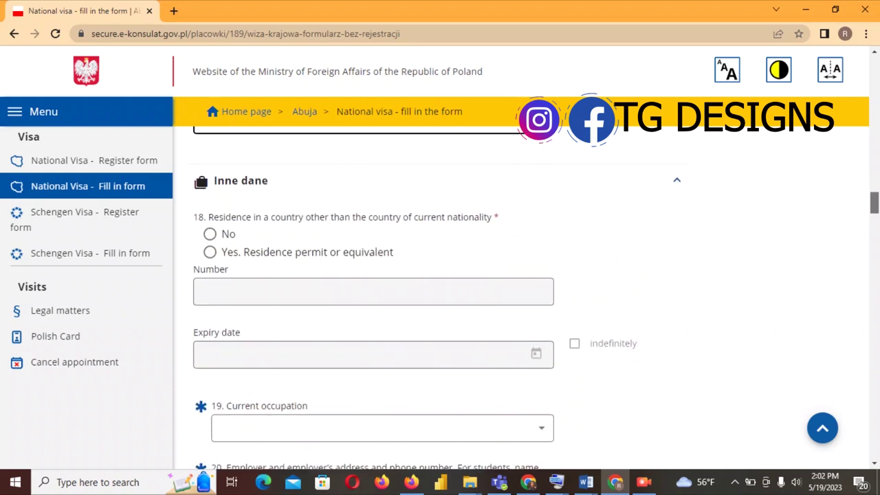
- Answer No to question 18, briefly switching to Yes before returning to No
scroll(440, 295, down, 1)
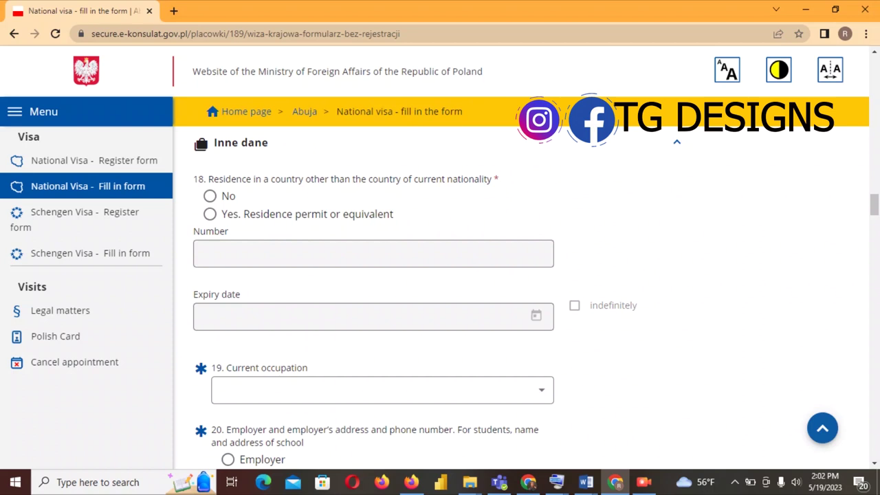
click(210, 196)
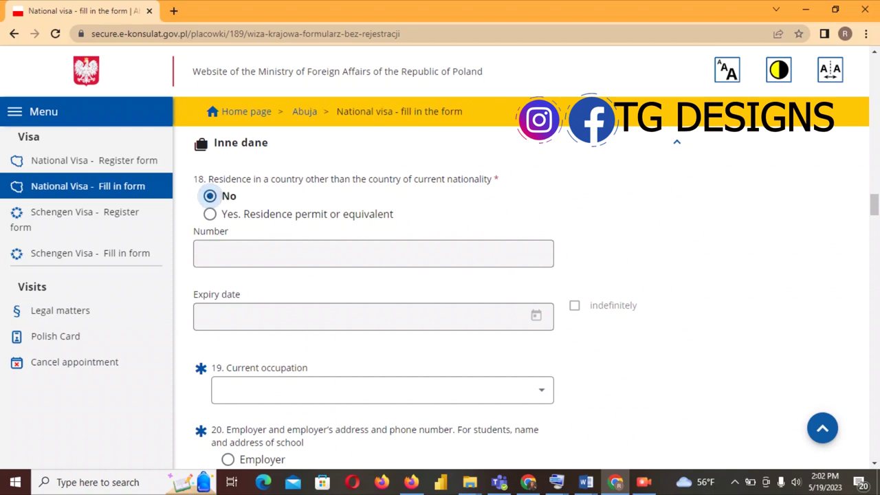
click(209, 213)
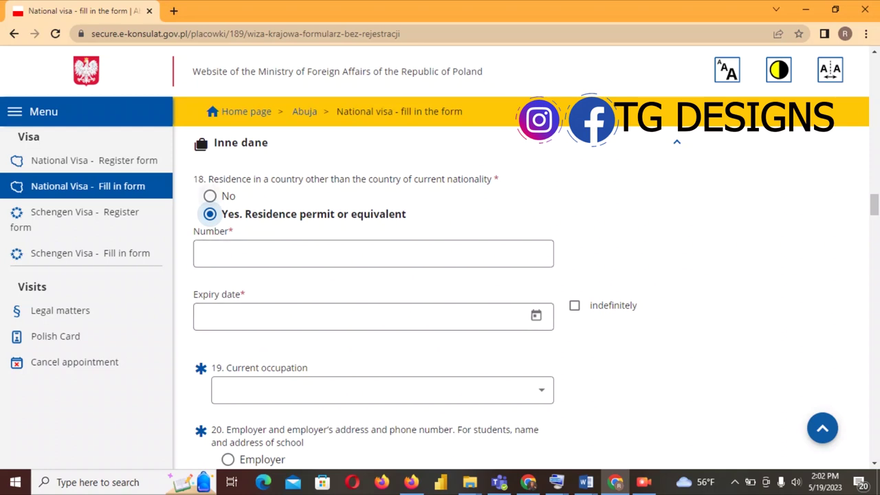
click(210, 196)
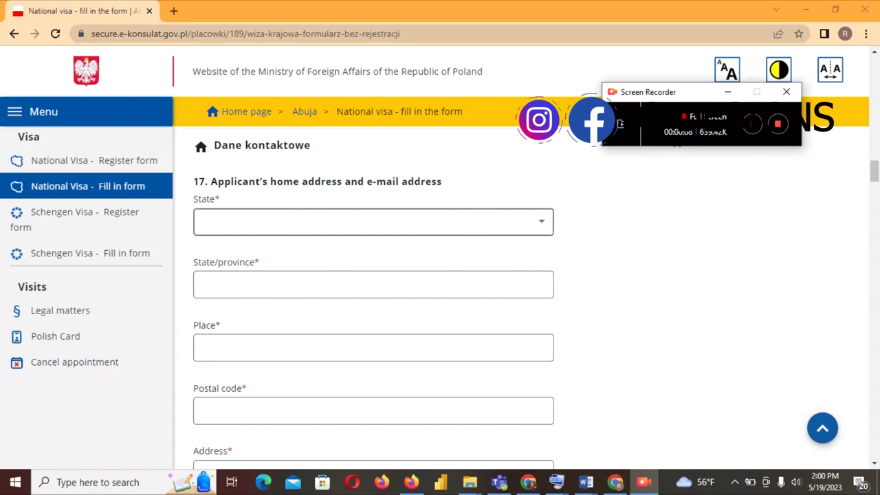
- Select NIGERIA as the country of the applicant's home address
click(373, 222)
key(n)
key(i)
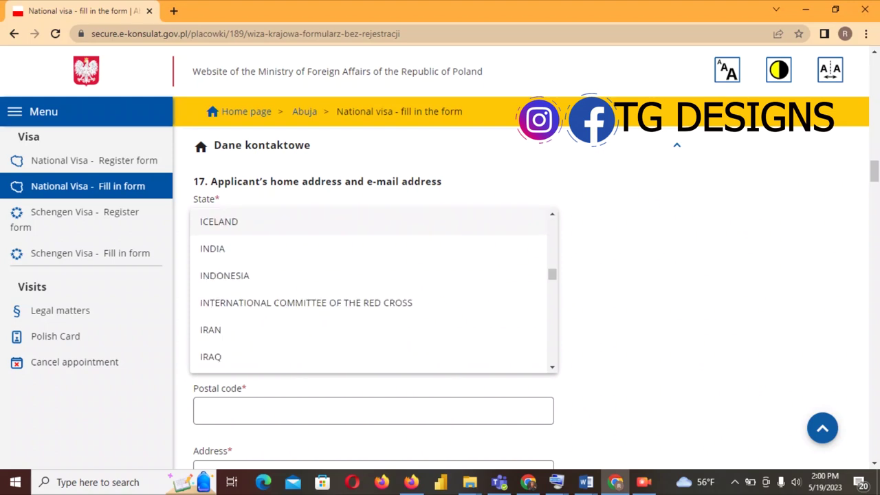
key(n)
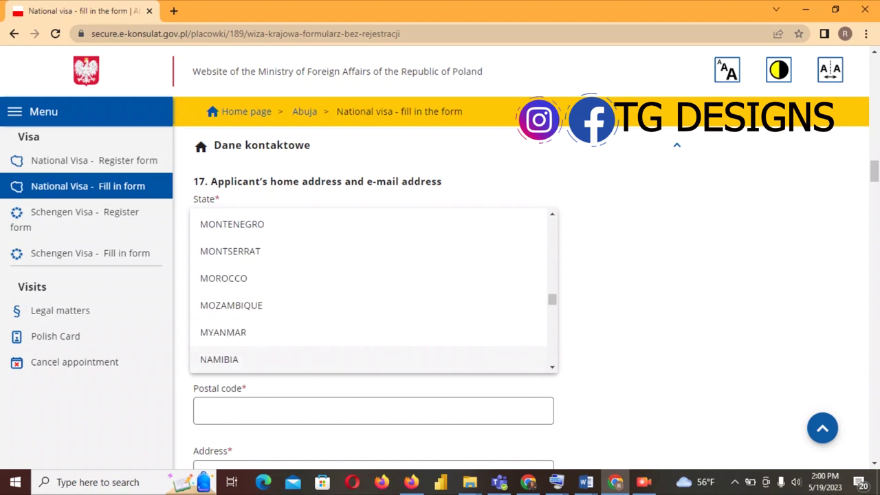
click(552, 367)
scroll(371, 296, down, 3)
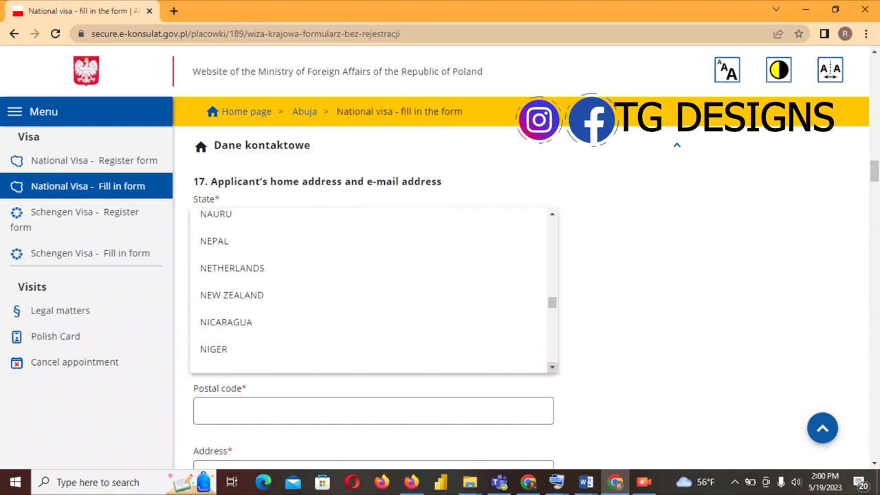
click(218, 342)
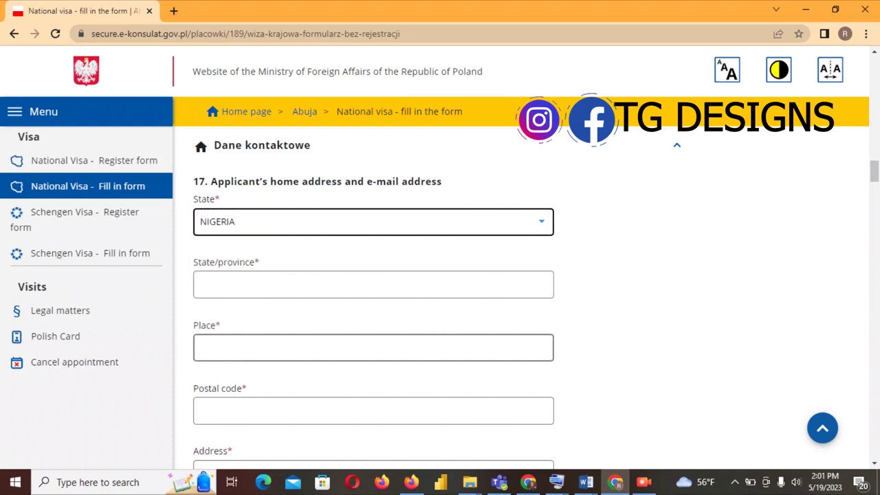
- Enter LAGOS as State/province and IKAJA as Place for the home address
click(373, 285)
text(LAGOS)
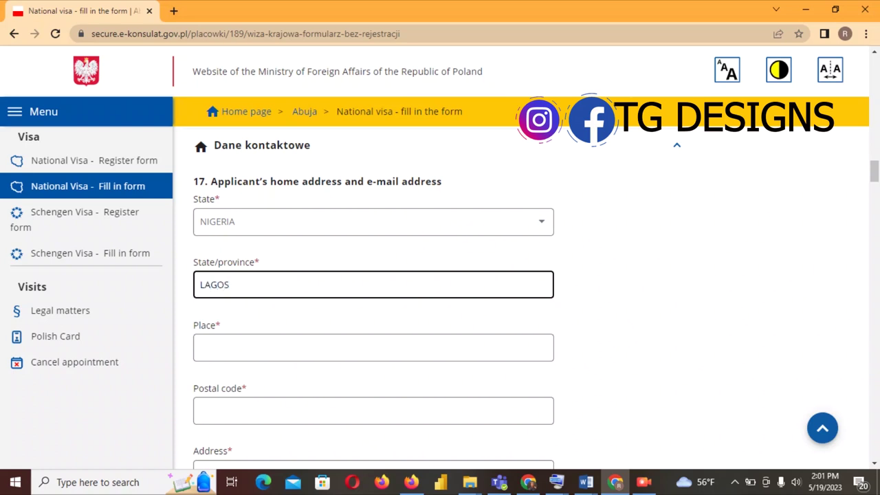
click(207, 347)
text(IKAJA)
- Fill in the home address's postal code and street address
click(207, 410)
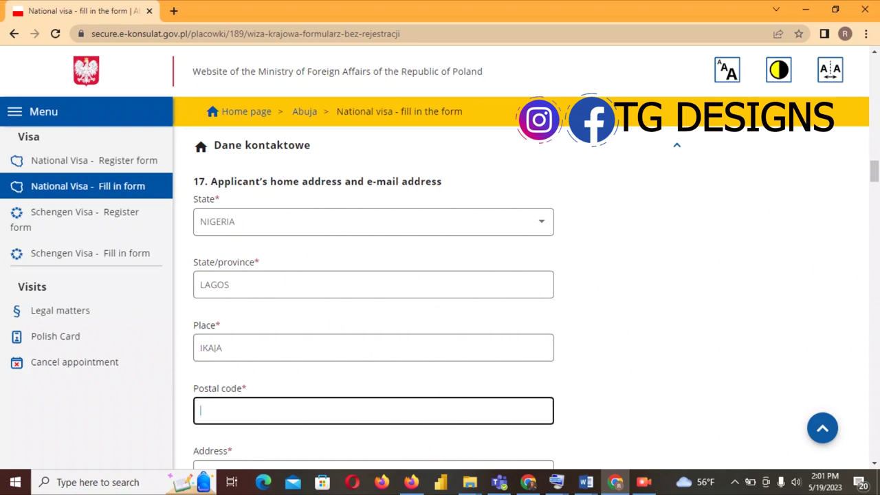
text(100101)
scroll(440, 296, down, 3)
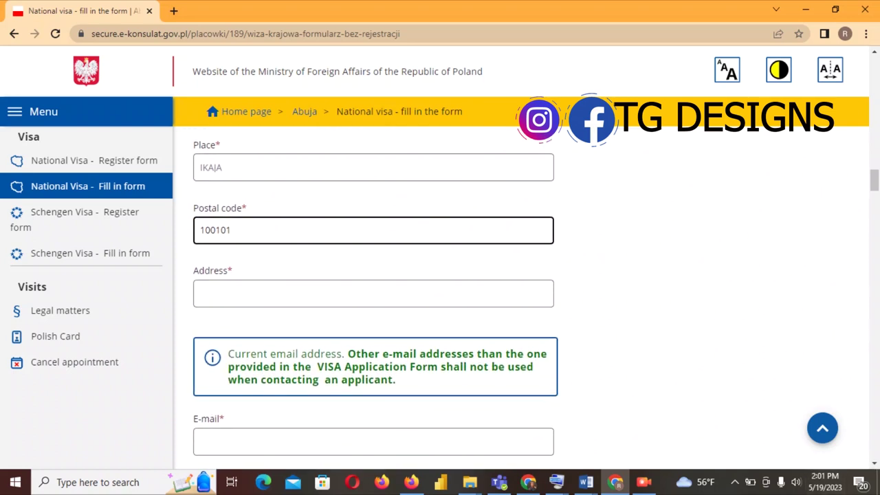
click(200, 293)
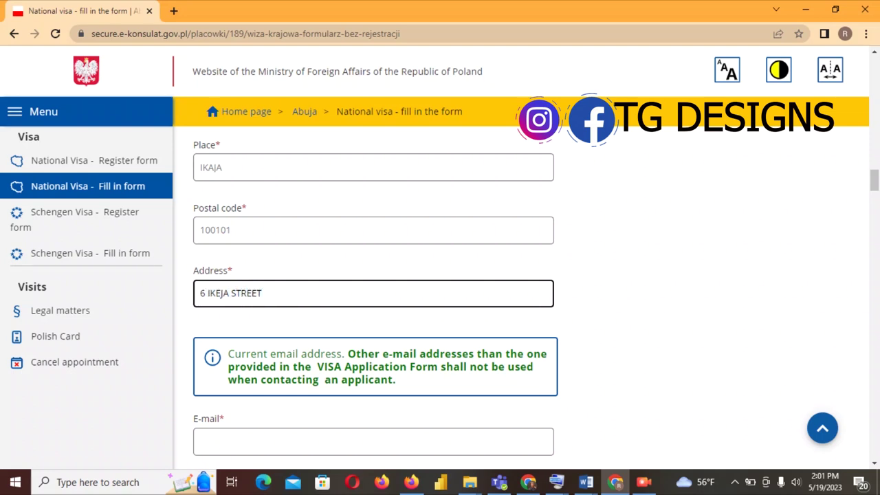
- Bring question 20's contact fields into view and focus the E-mail field
scroll(440, 275, down, 10)
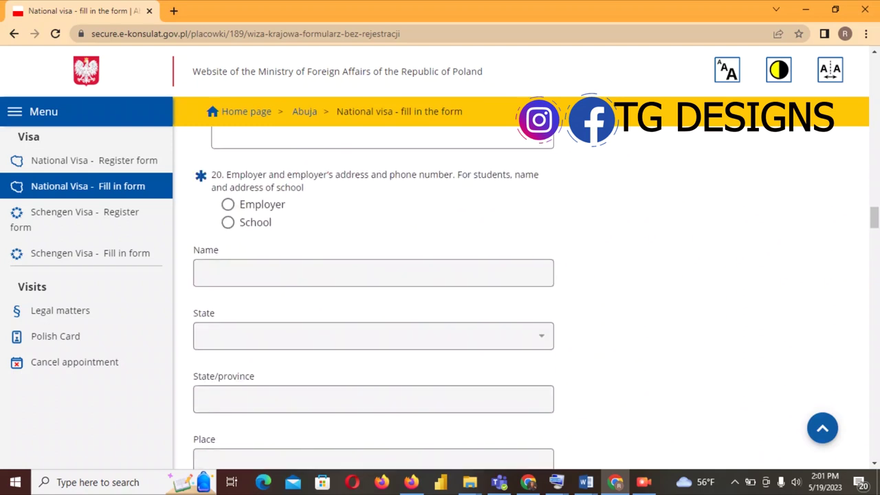
scroll(440, 309, up, 4)
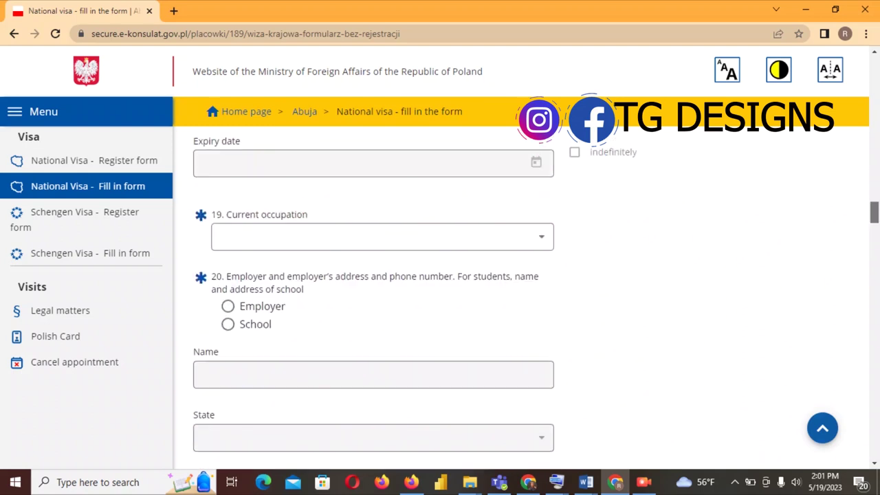
scroll(440, 295, up, 6)
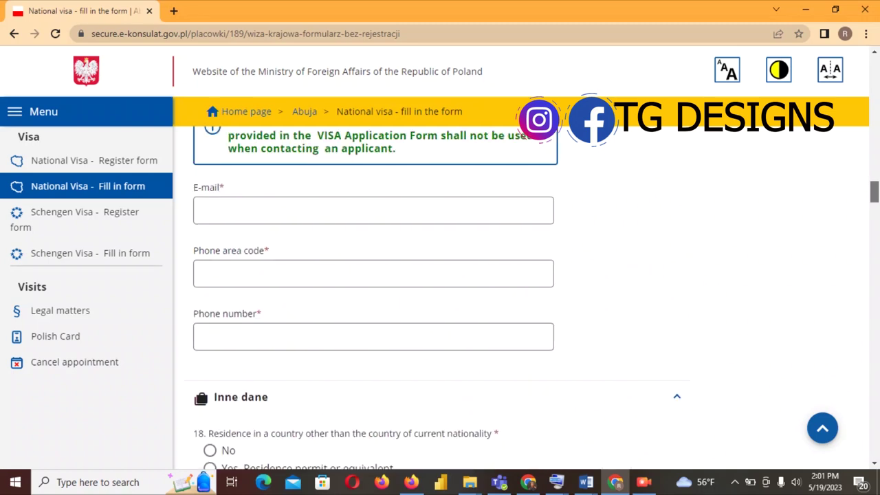
scroll(439, 289, down, 1)
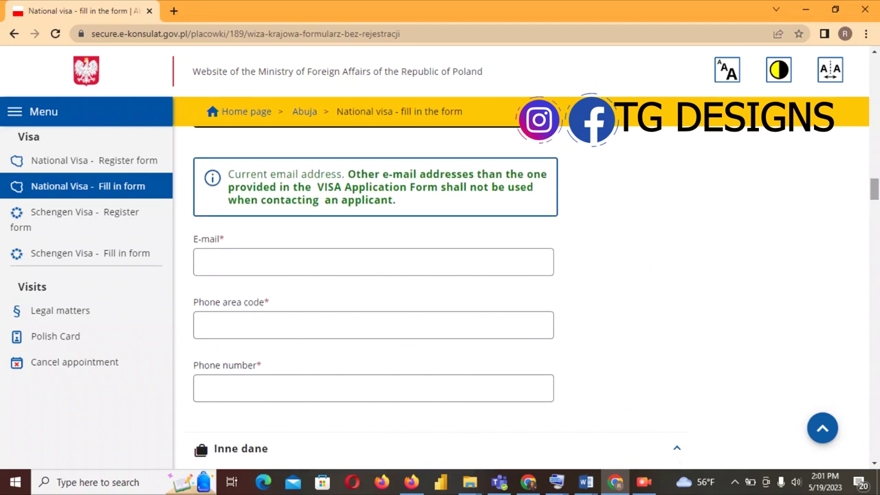
click(373, 261)
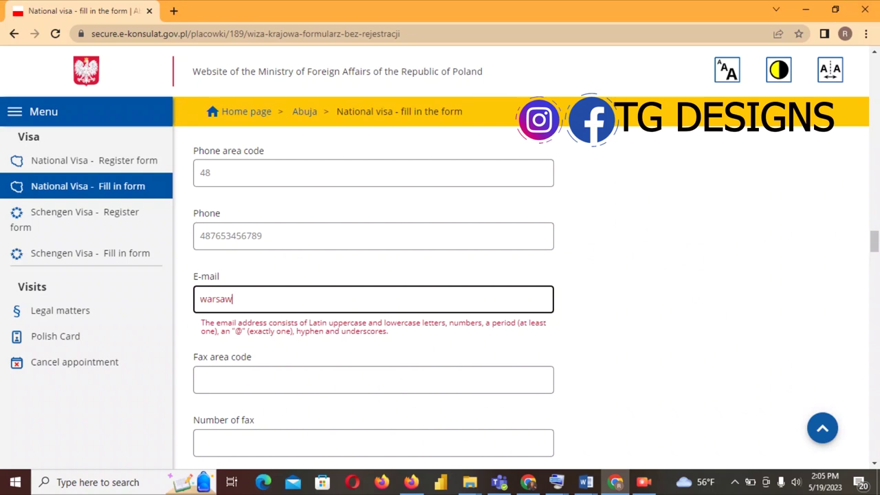
- Finish the school's e-mail address, correcting the mistyped domain
text(@gmil.c)
key(BackSpace)
key(BackSpace)
key(BackSpace)
text(l.com)
key(Tab)
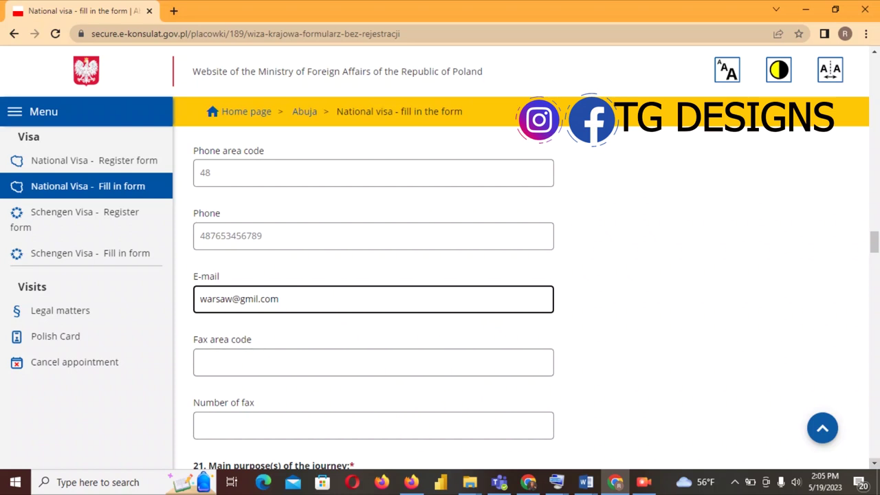
- Tick Study as the main purpose of the journey under question 21
scroll(440, 299, down, 3)
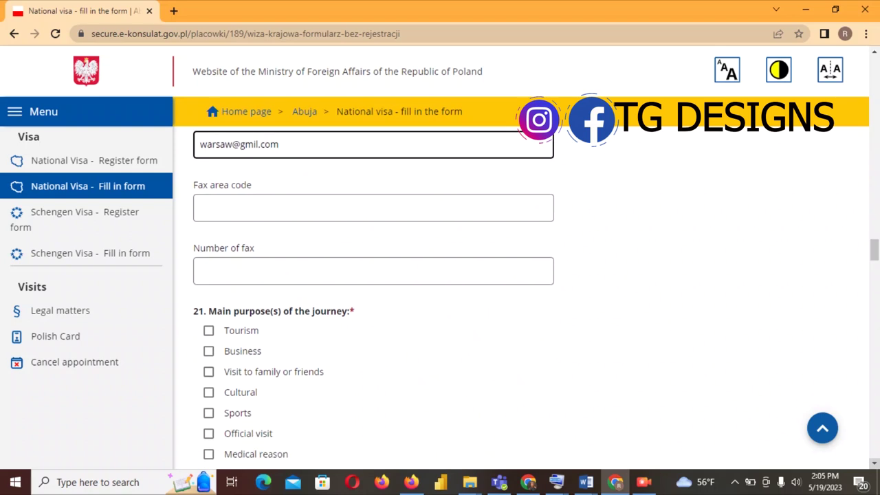
scroll(440, 298, down, 2)
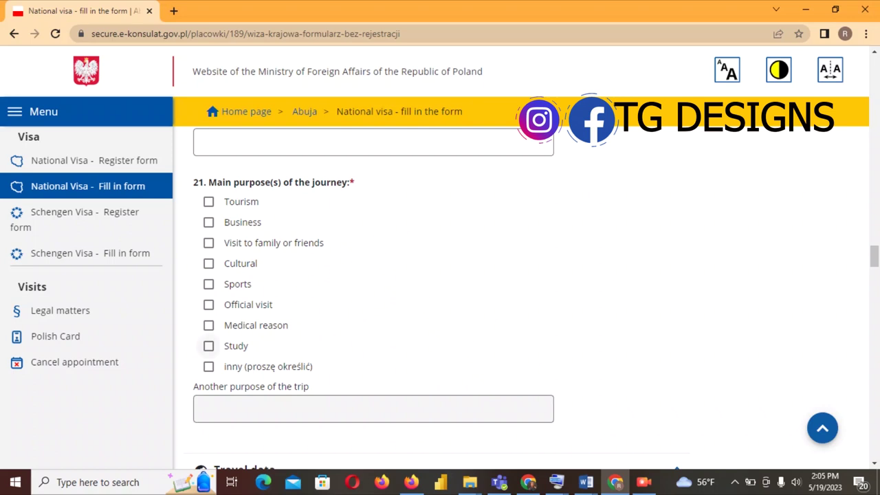
click(208, 346)
scroll(439, 296, down, 2)
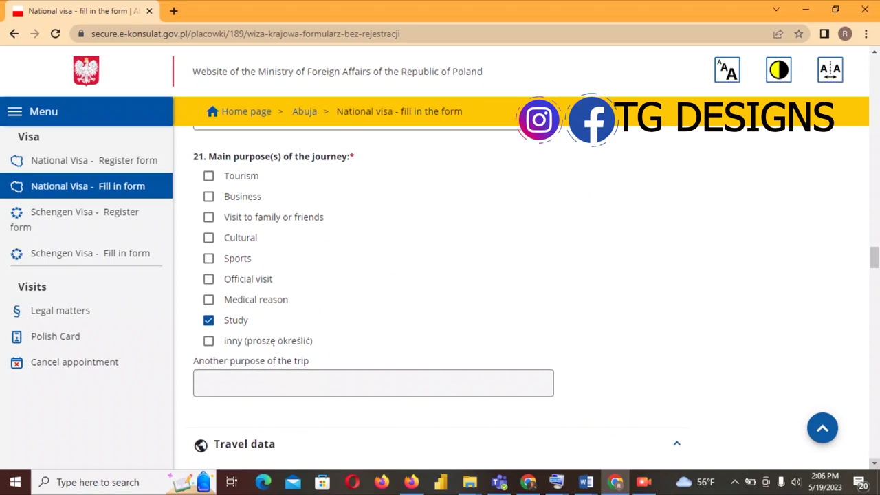
scroll(440, 295, down, 2)
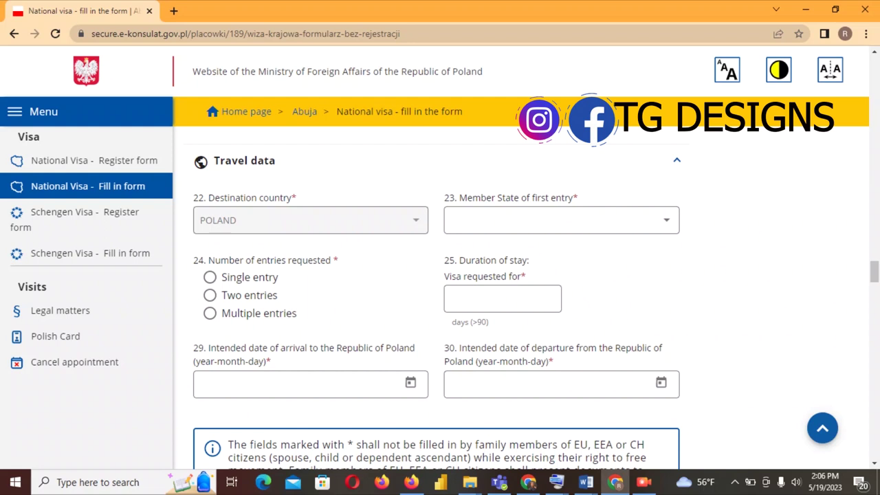
- Choose POLAND as the member state of first entry
click(560, 220)
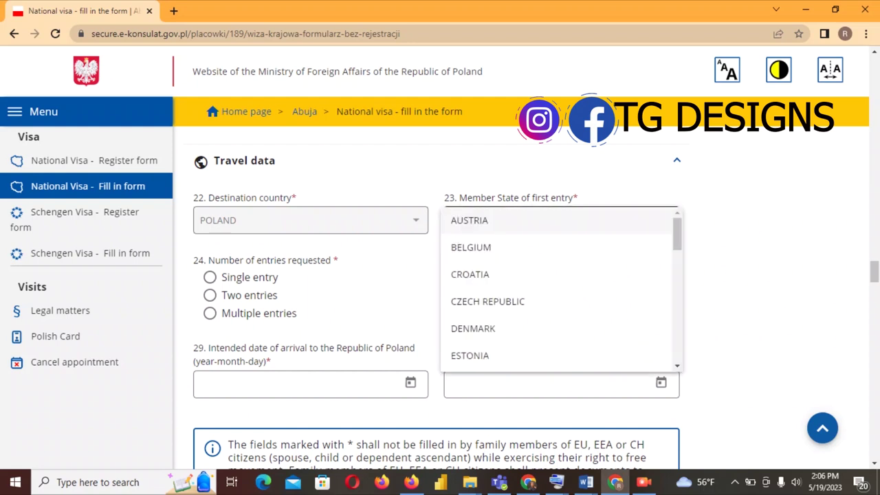
scroll(481, 355, down, 5)
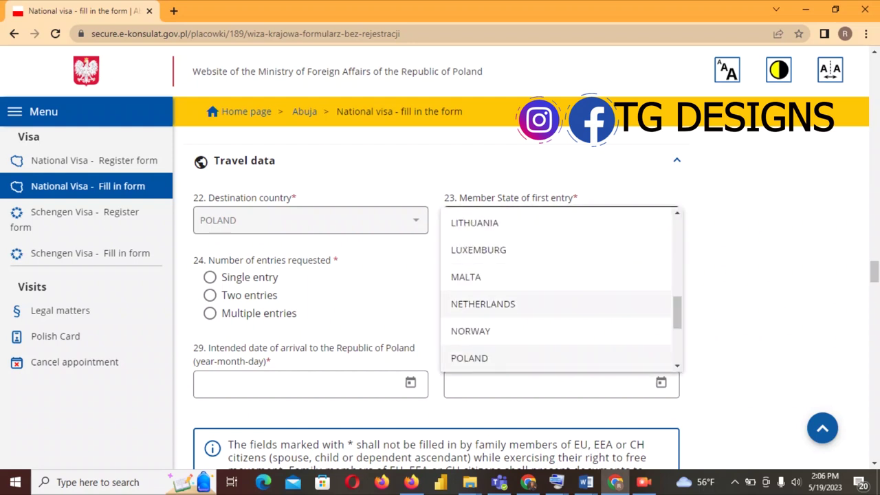
click(481, 355)
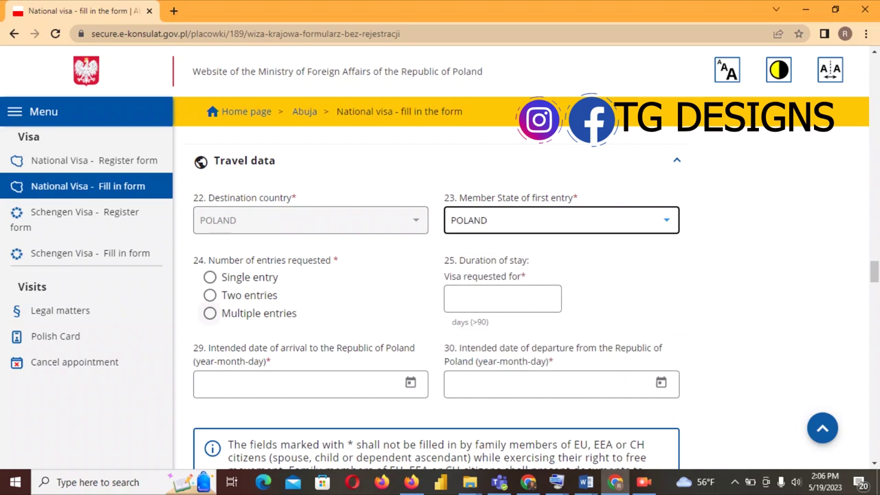
- Request multiple entries with the visa requested for 365 days
click(210, 313)
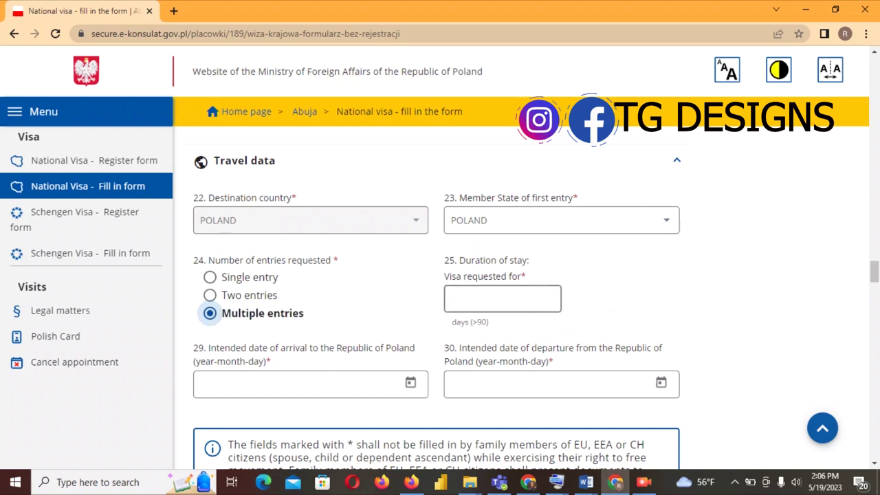
click(503, 298)
click(503, 298)
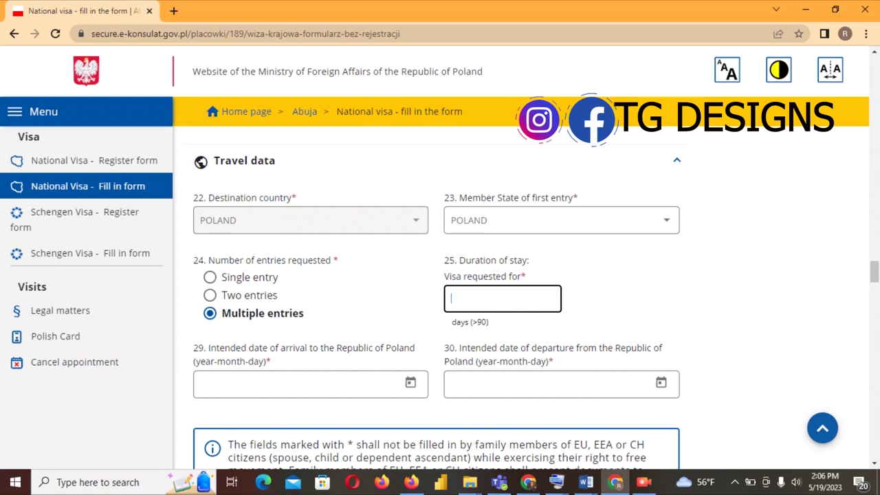
text(365)
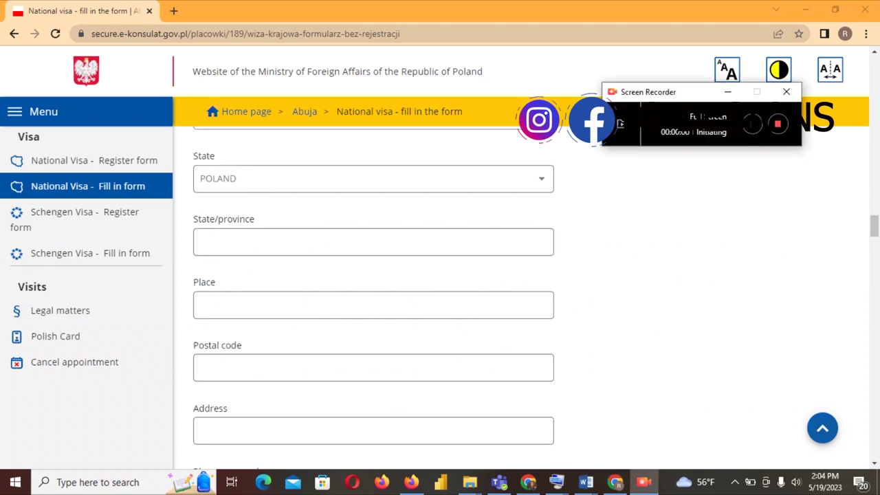
- Enter Warsaw as the receiving person's state/province and place, then fill in the postal code
click(373, 242)
text(wara)
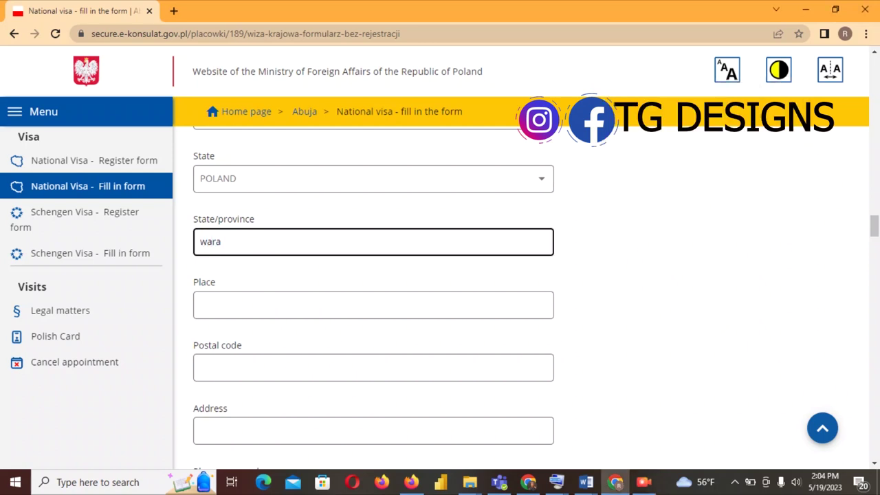
key(BackSpace)
text(saw)
click(372, 305)
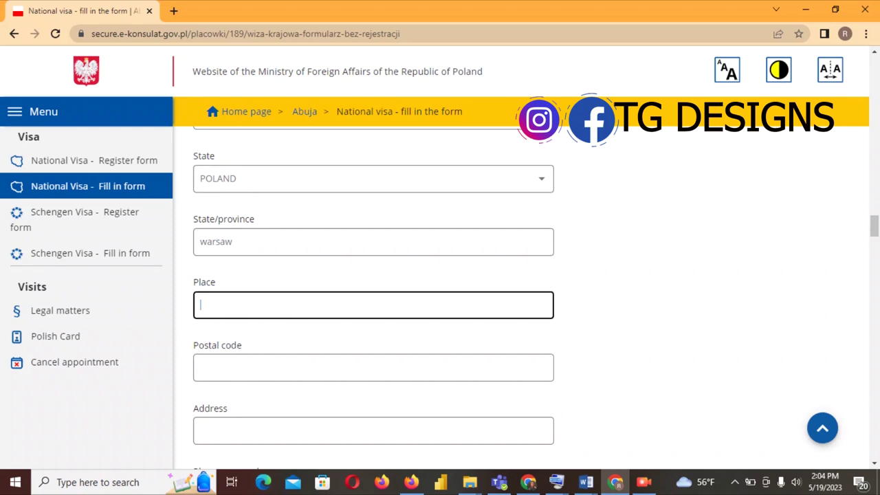
text(a)
key(BackSpace)
text(war)
key(BackSpace)
text(rsaw)
click(373, 367)
text(789864)
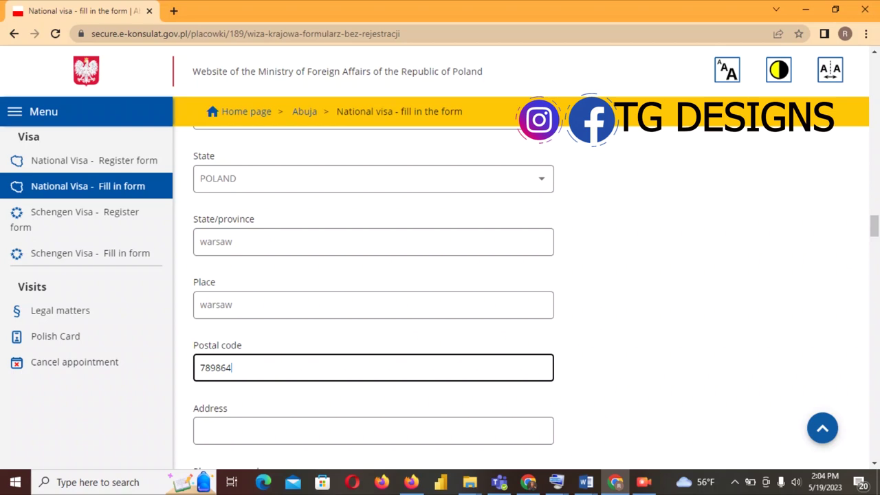
- Enter the receiving person's phone number
scroll(373, 295, down, 5)
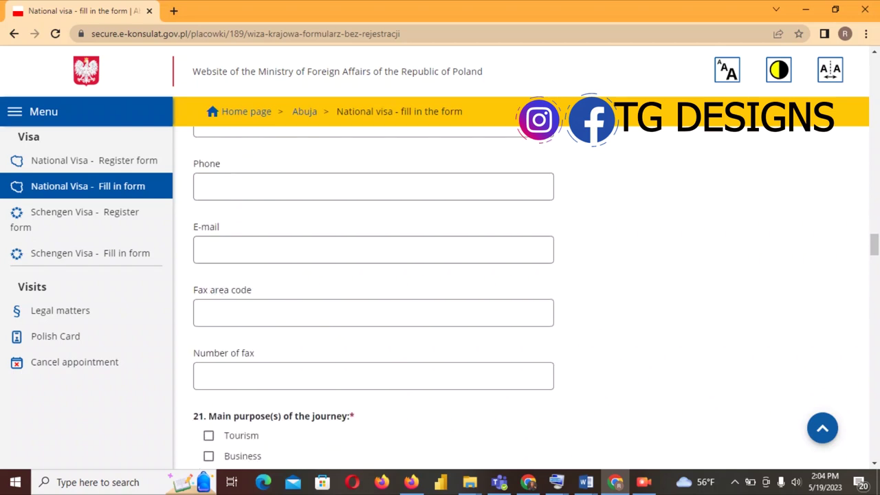
click(373, 186)
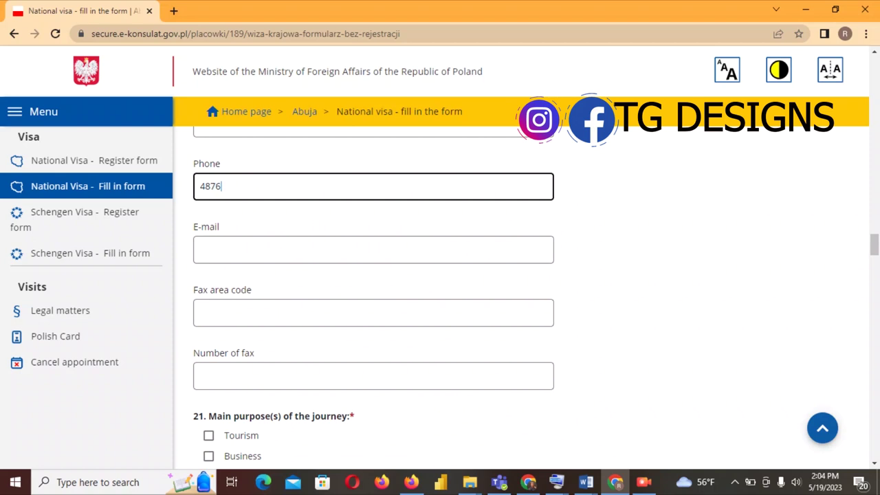
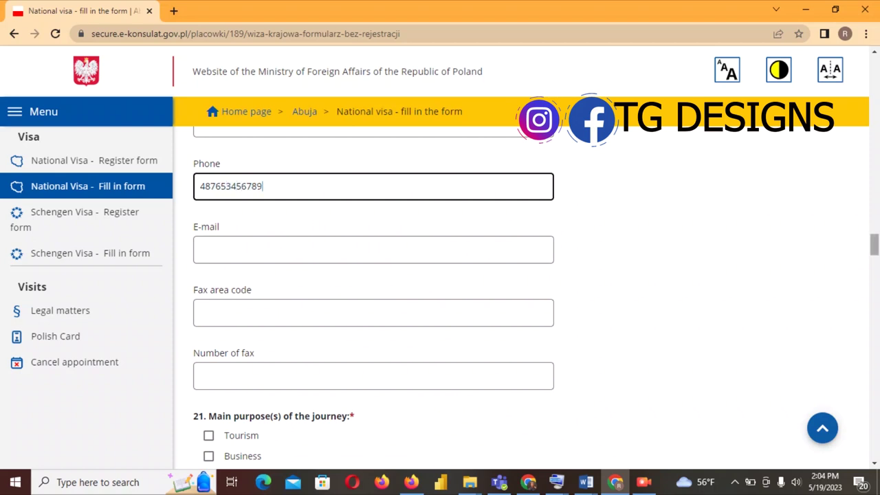
- Fill in the receiving person's street address and set the phone area code to 48
scroll(873, 245, up, 1)
scroll(440, 289, up, 3)
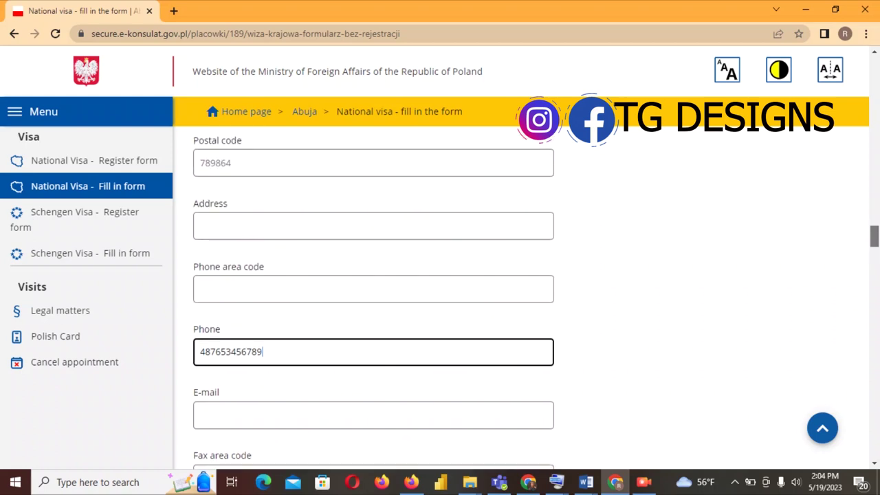
click(201, 239)
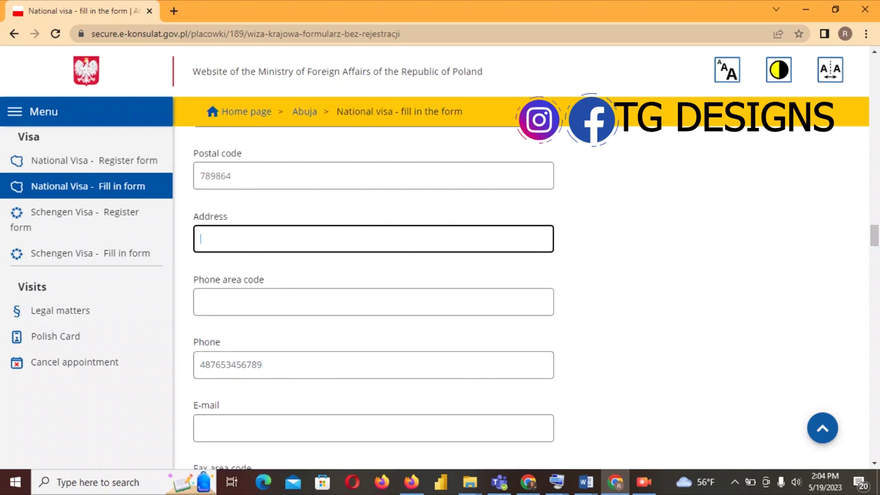
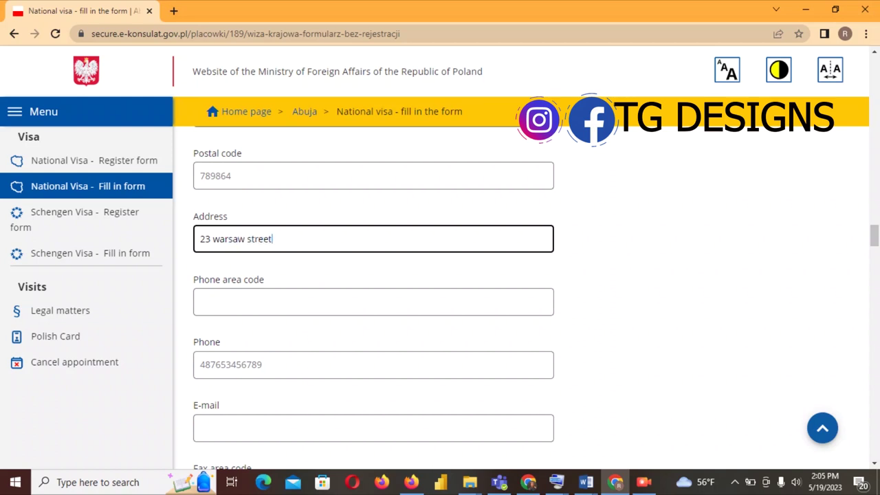
click(201, 301)
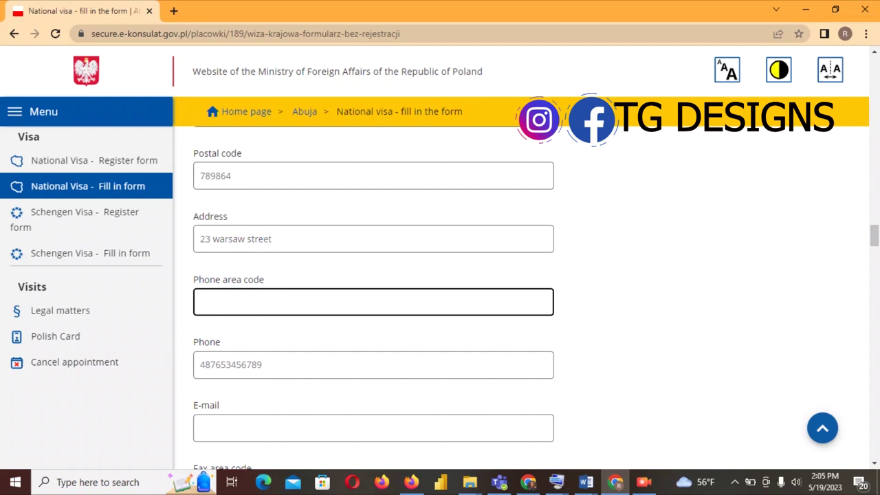
text(48)
- Begin entering the receiving person's e-mail address
scroll(373, 289, down, 3)
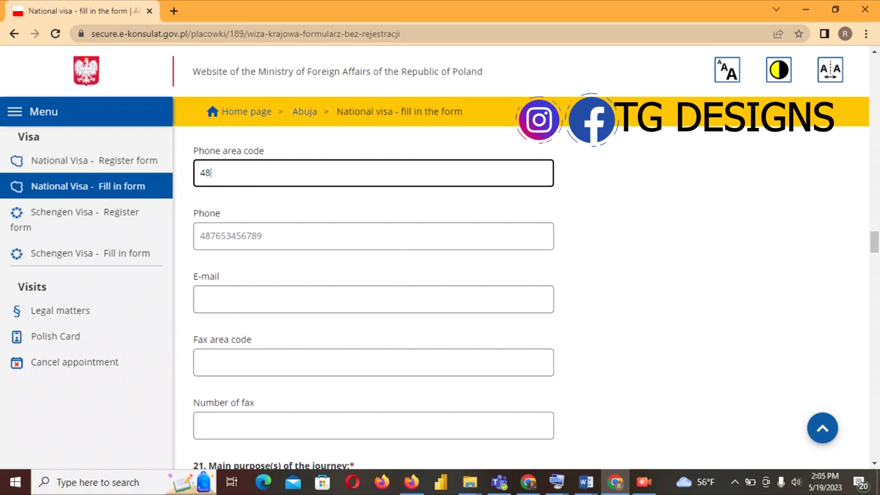
click(373, 299)
text(warsaw)
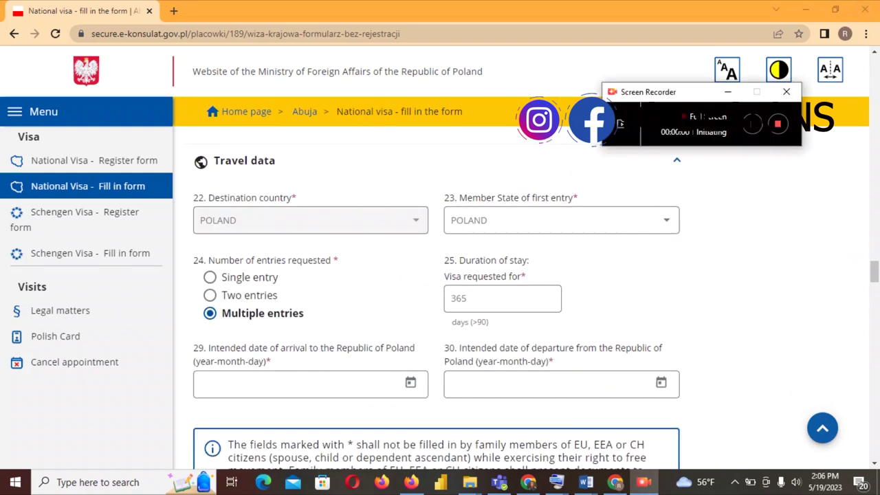
- Enter 2023-08-09 as the intended arrival date and 2024-08-07 as the departure date
click(501, 298)
scroll(437, 309, down, 2)
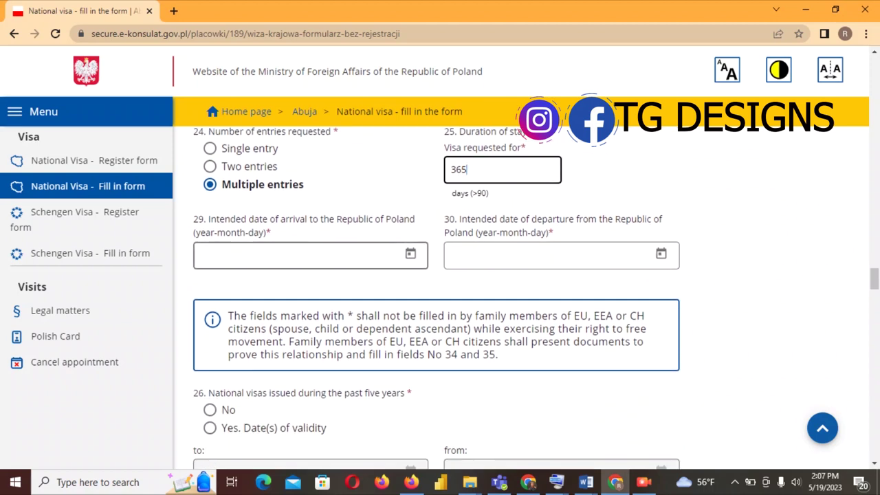
click(309, 255)
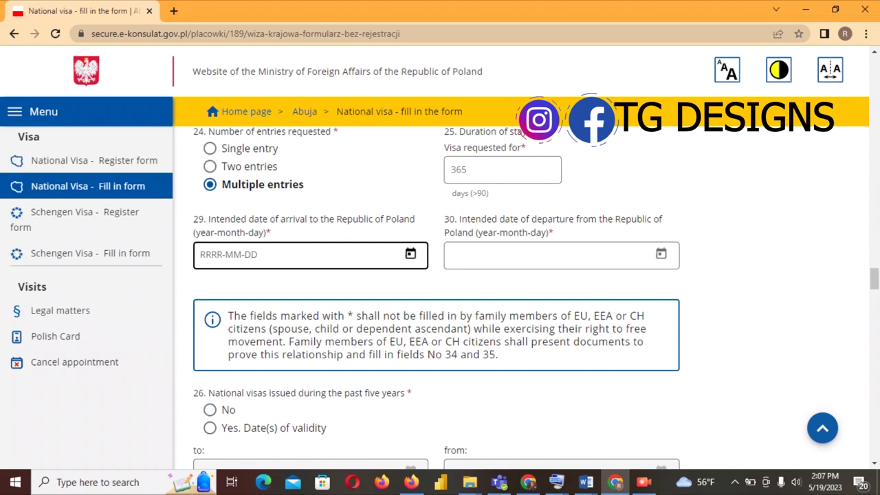
text(2023-08-09)
click(481, 255)
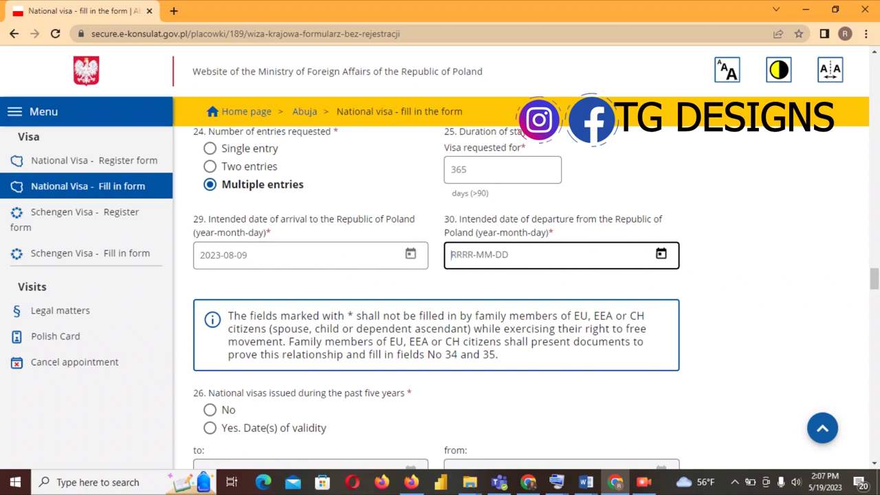
text(20)
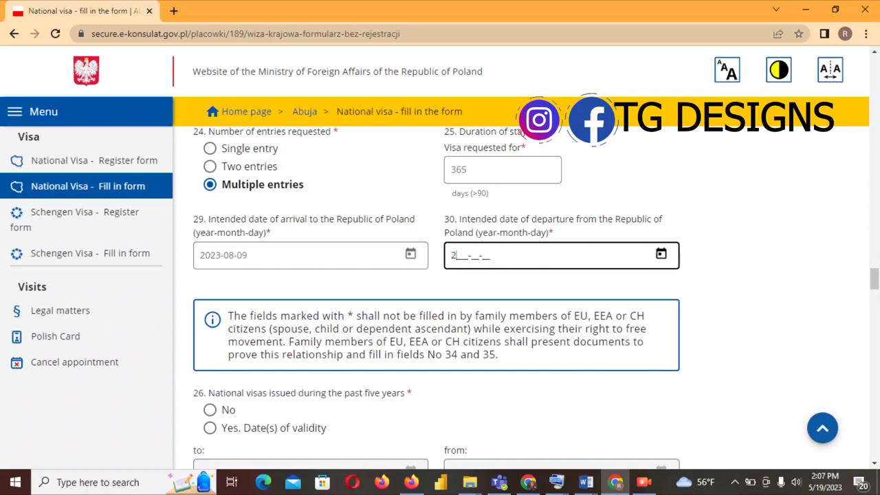
text(24-08-07)
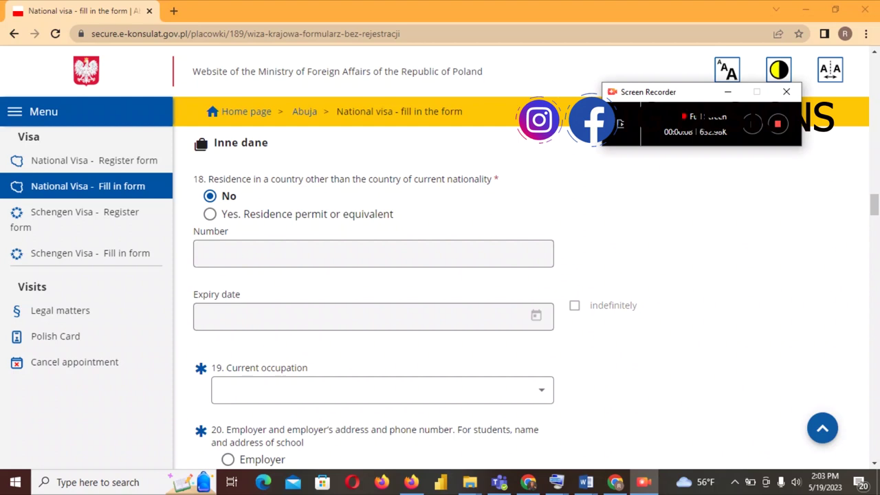
- Choose Student, trainee as current occupation and select School for question 20
scroll(440, 296, down, 3)
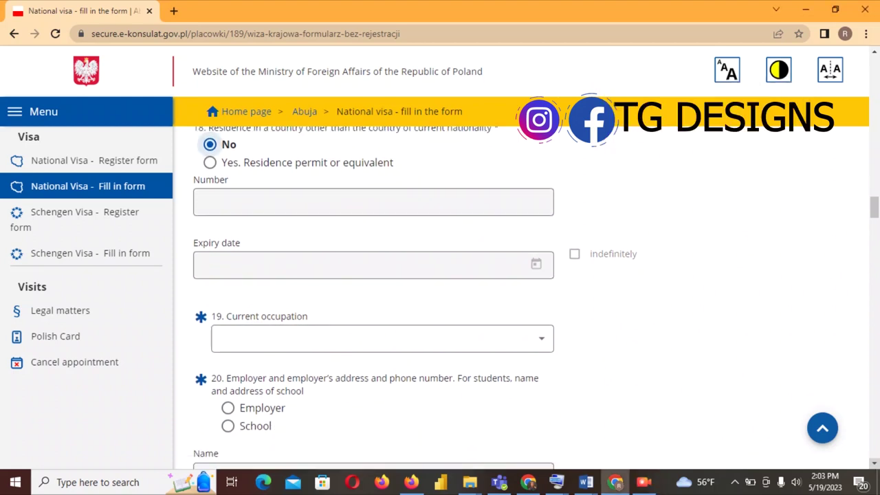
click(382, 235)
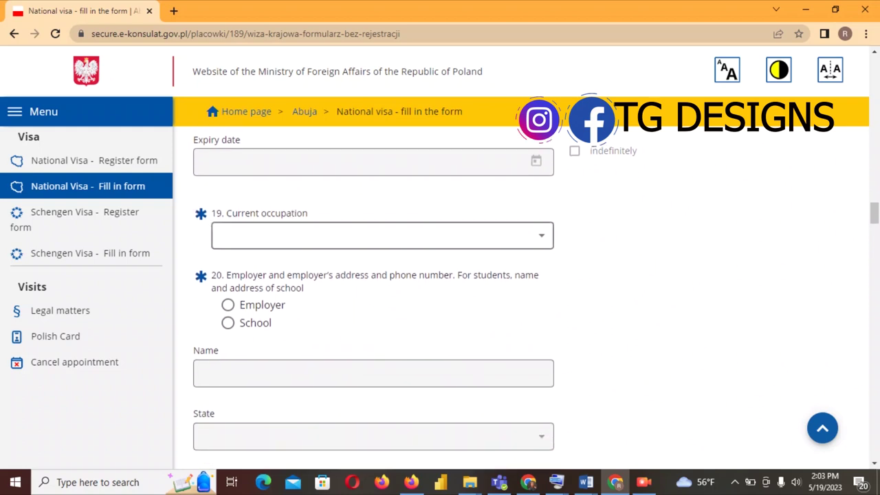
scroll(382, 306, down, 15)
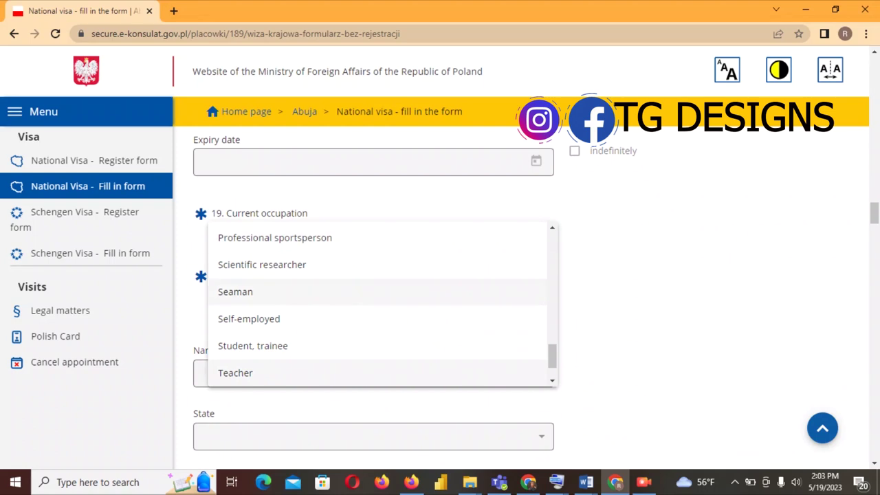
click(253, 346)
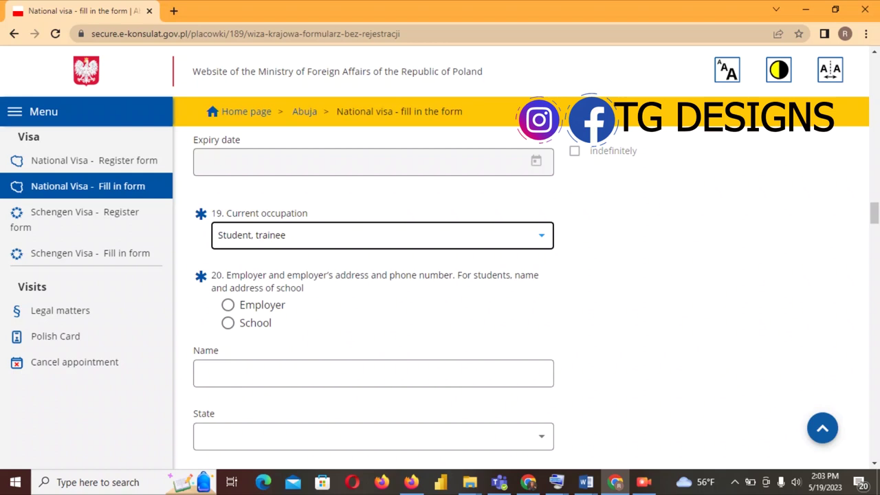
scroll(536, 302, down, 1)
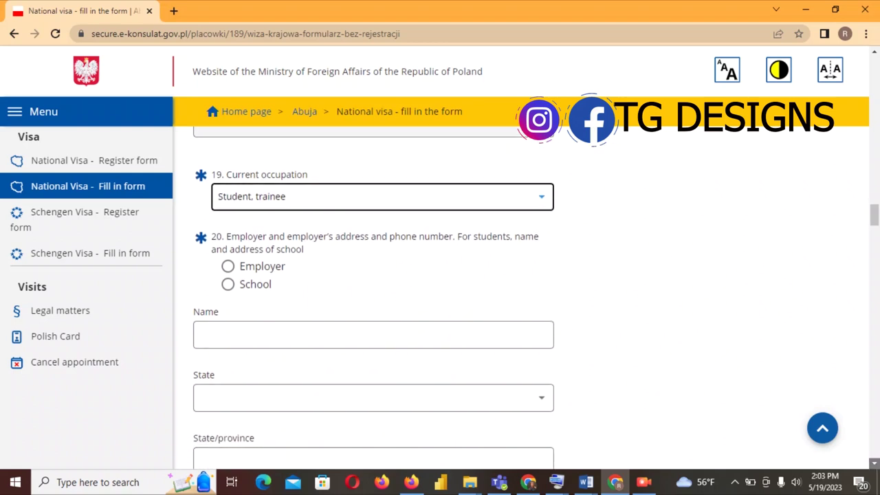
scroll(373, 299, down, 1)
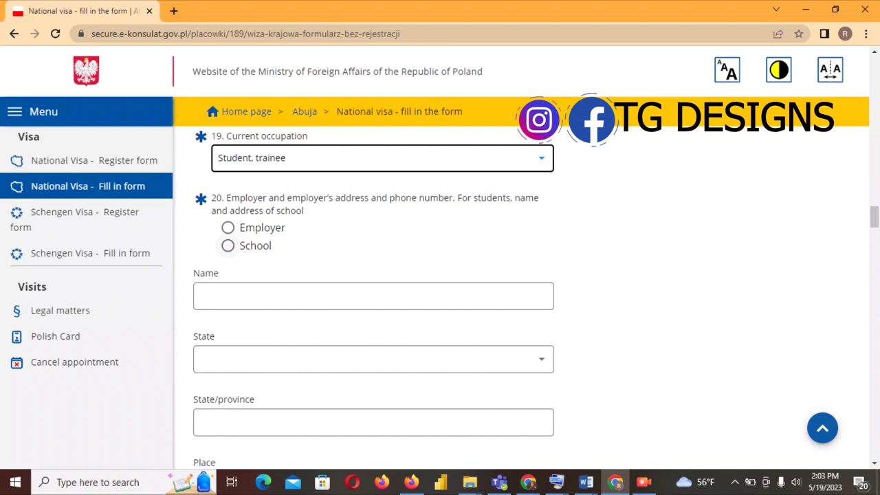
click(227, 246)
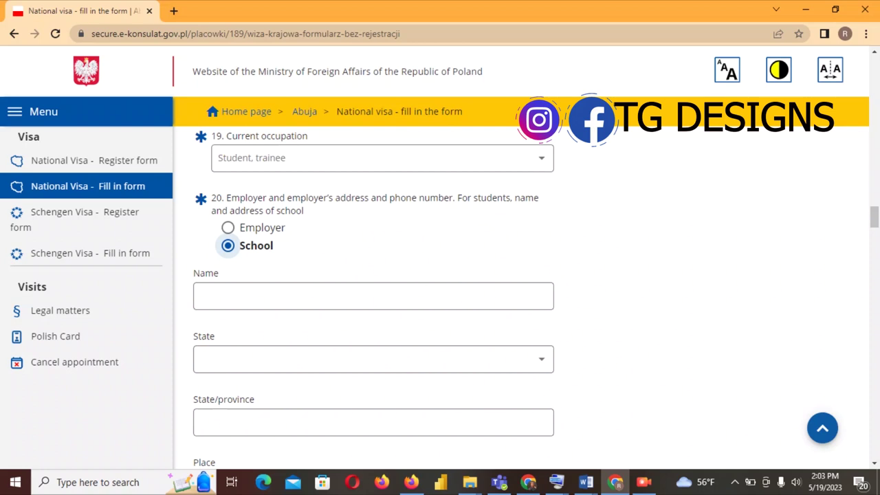
- Enter 'poland university' as the school name and choose POLAND as its country
click(200, 295)
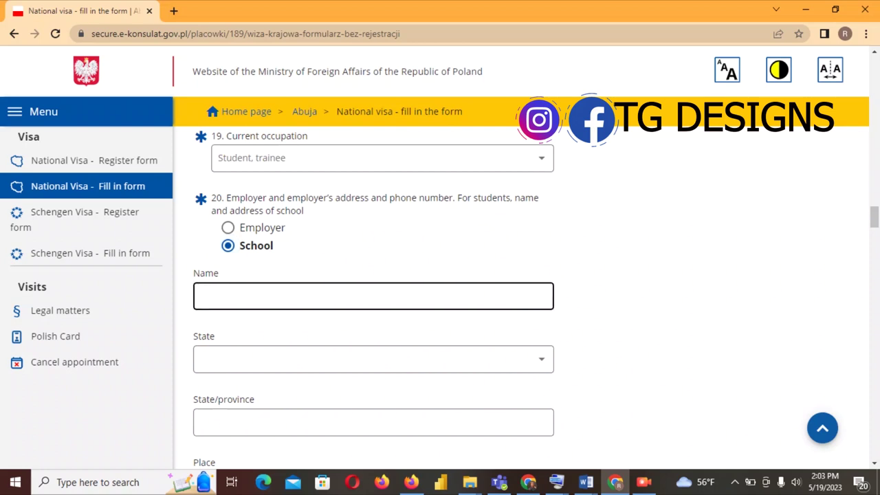
text(poland university)
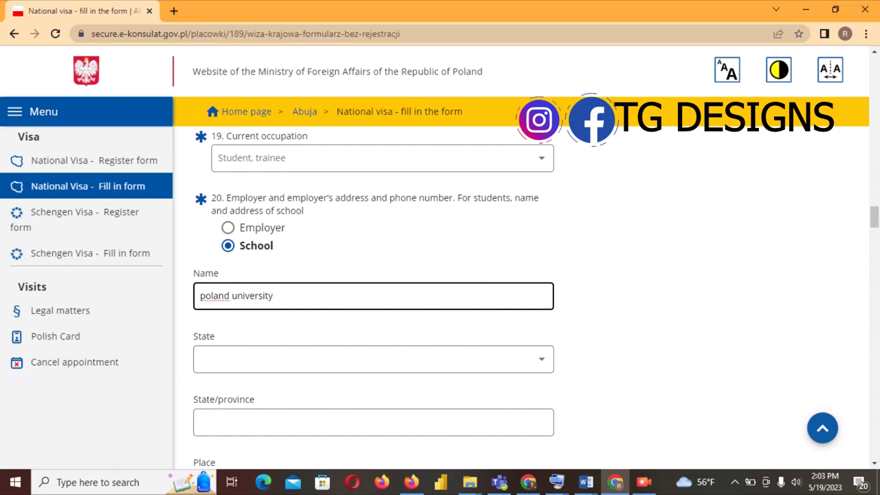
click(373, 359)
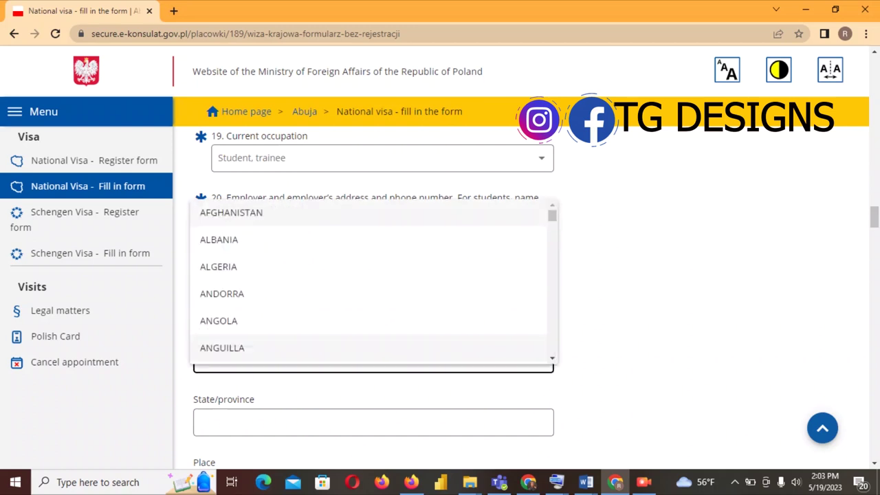
key(p)
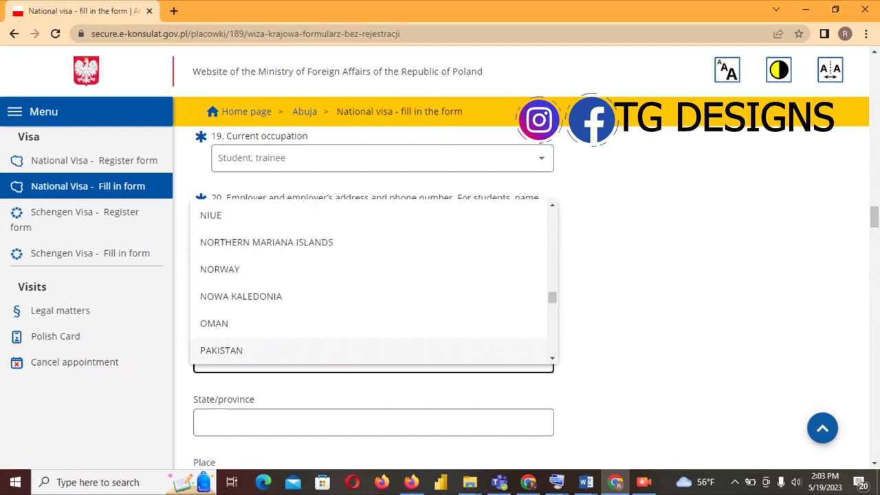
scroll(373, 282, down, 4)
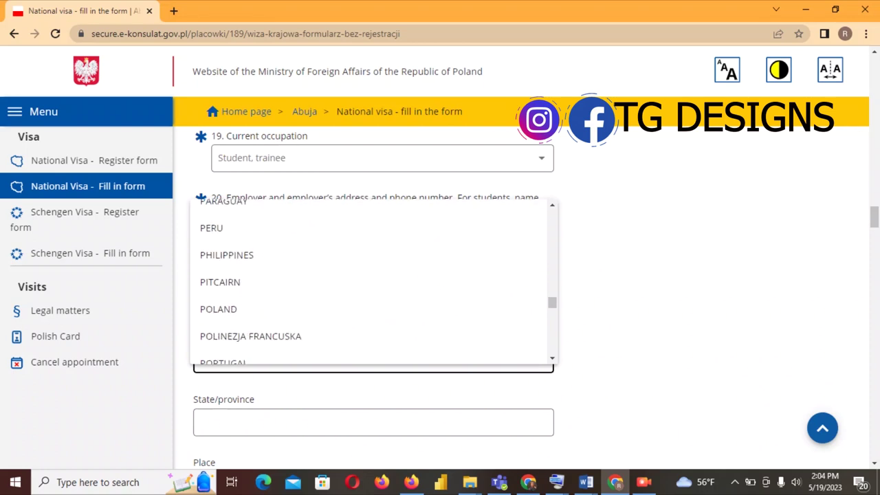
click(219, 306)
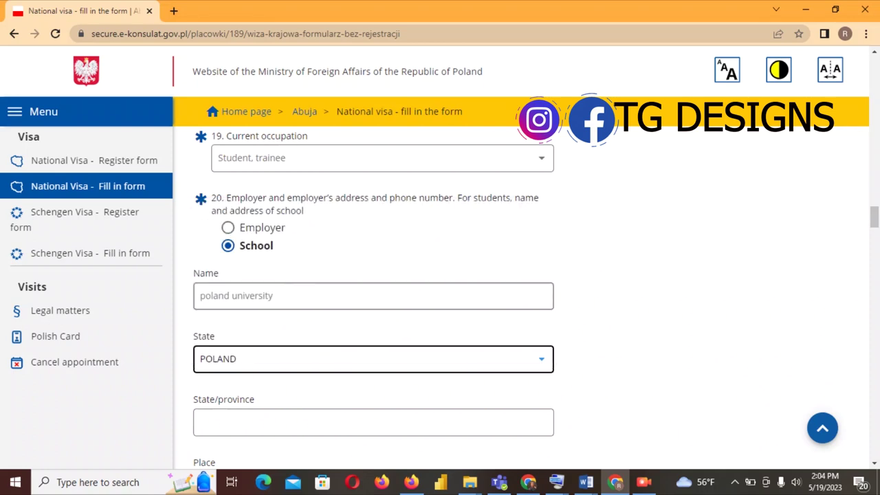
scroll(373, 296, down, 3)
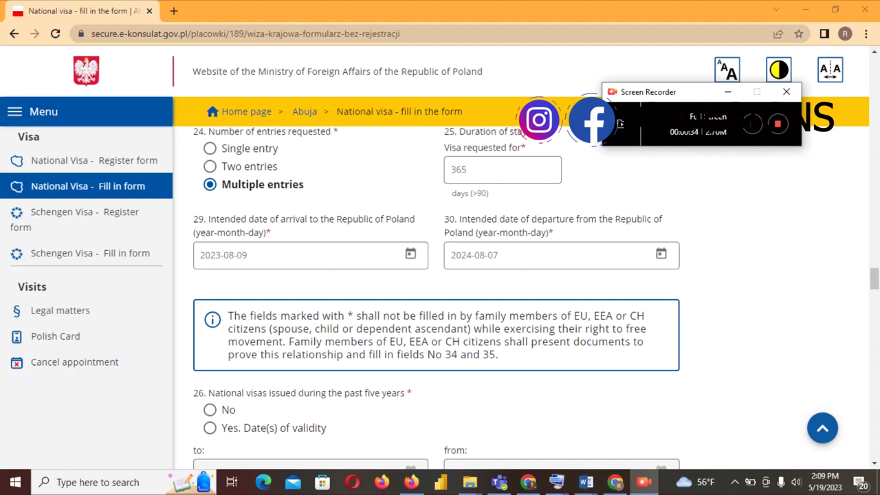
- Mark No for question 26 on national visas issued in the past five years
scroll(437, 296, down, 2)
scroll(436, 295, down, 1)
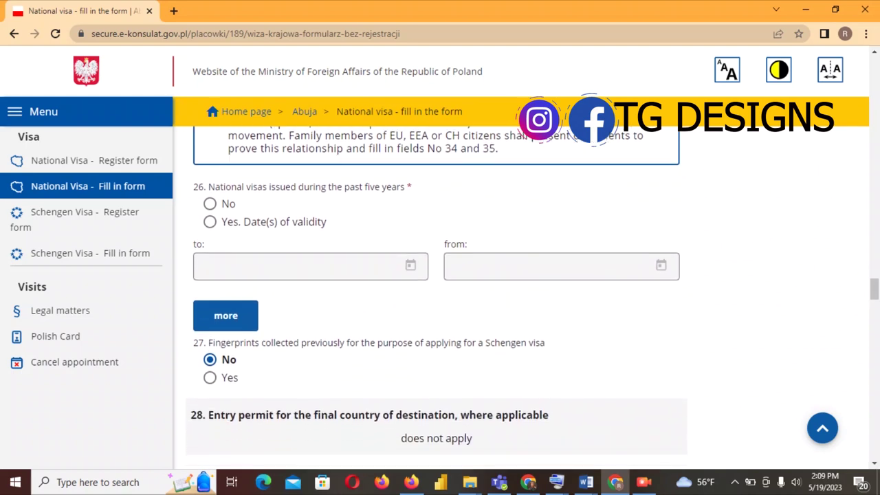
click(210, 203)
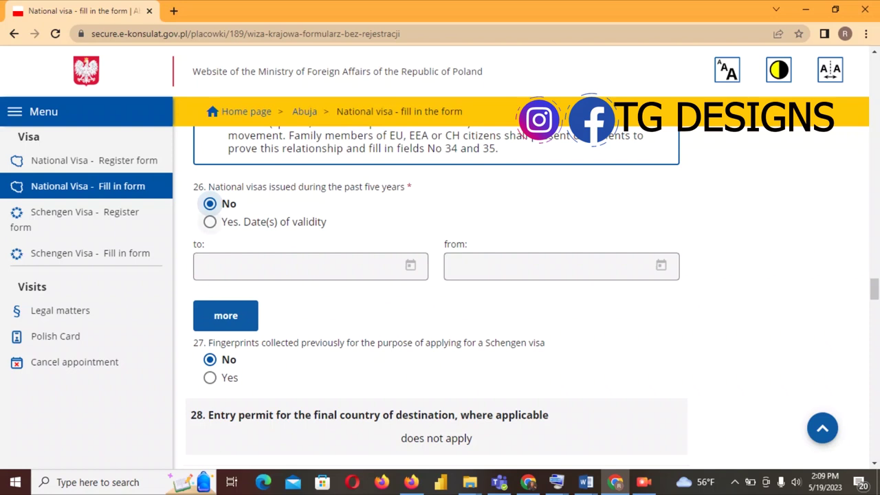
click(210, 222)
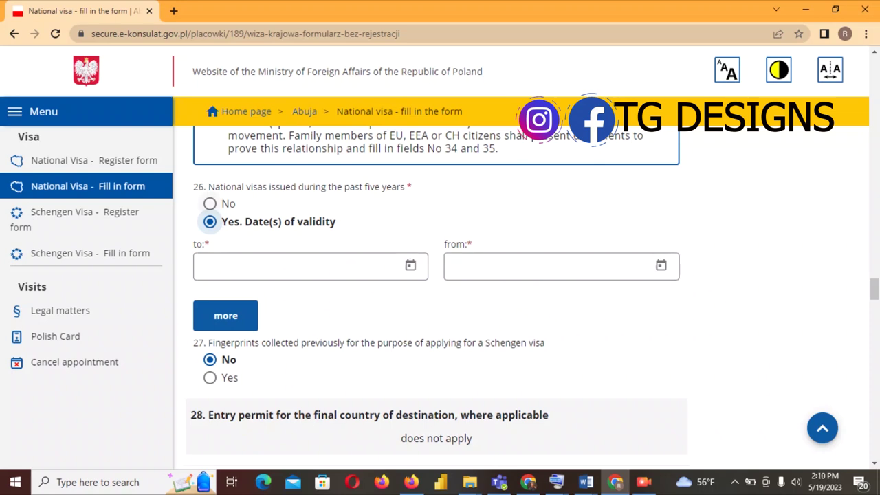
click(210, 204)
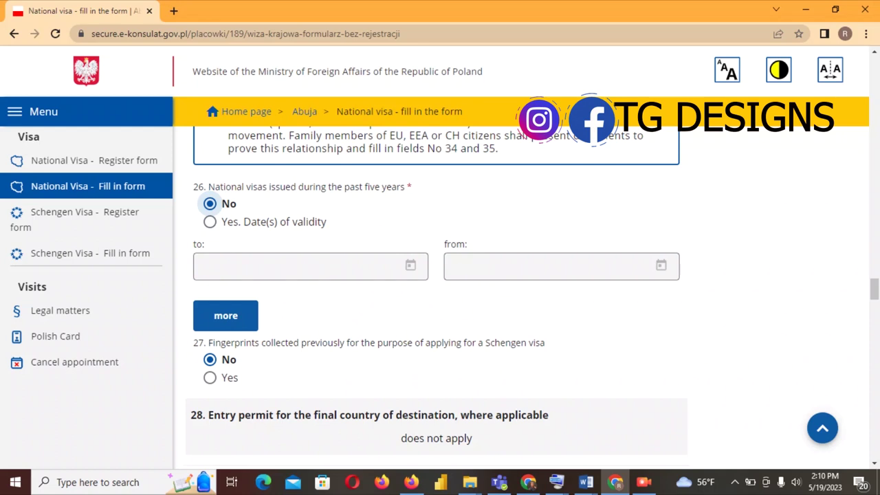
scroll(440, 296, down, 3)
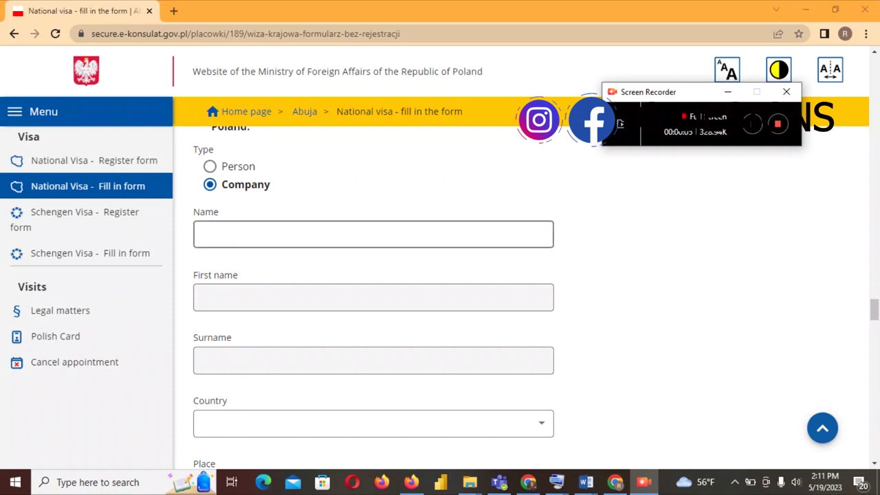
- Enter 'poland university' as the receiving company's name, replacing the mistyped text
click(201, 234)
text(wr)
key(BackSpace)
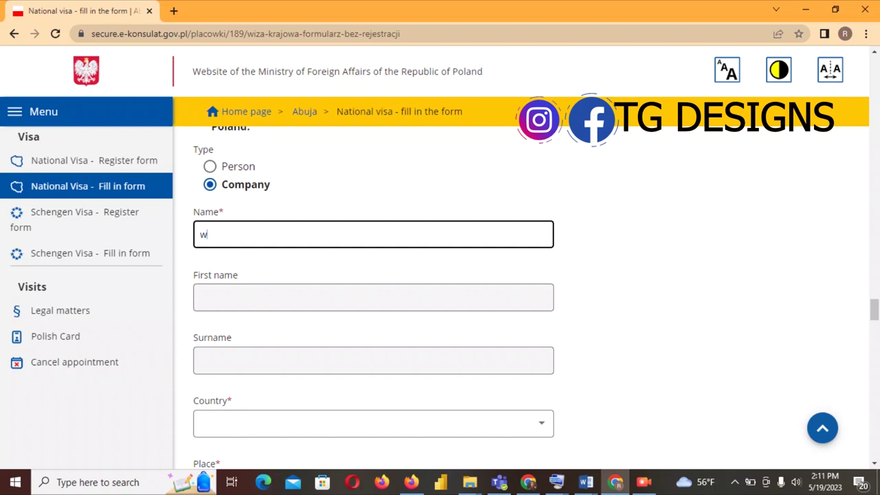
text(a)
text(rsaw u)
text(ni)
key(BackSpace)
key(BackSpace)
key(BackSpace)
key(BackSpace)
key(BackSpace)
key(BackSpace)
key(BackSpace)
key(BackSpace)
key(BackSpace)
text(poland university)
scroll(523, 289, up, 1)
scroll(522, 289, down, 1)
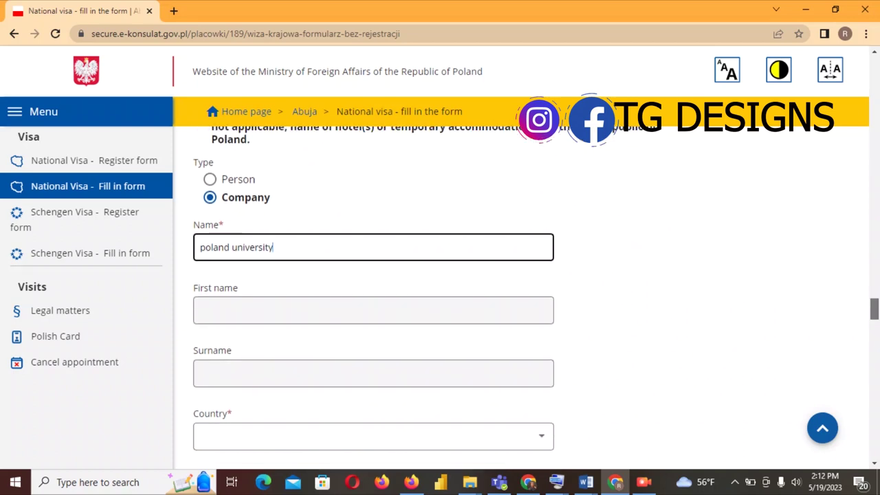
scroll(440, 296, up, 3)
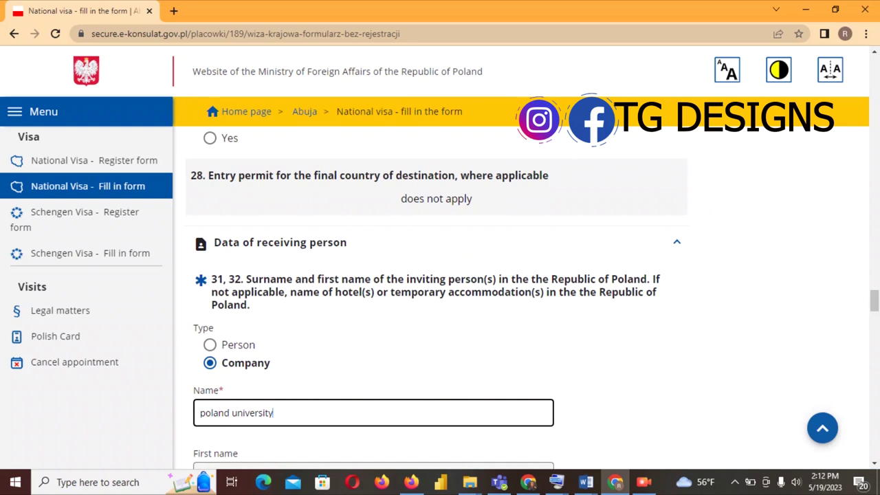
click(210, 344)
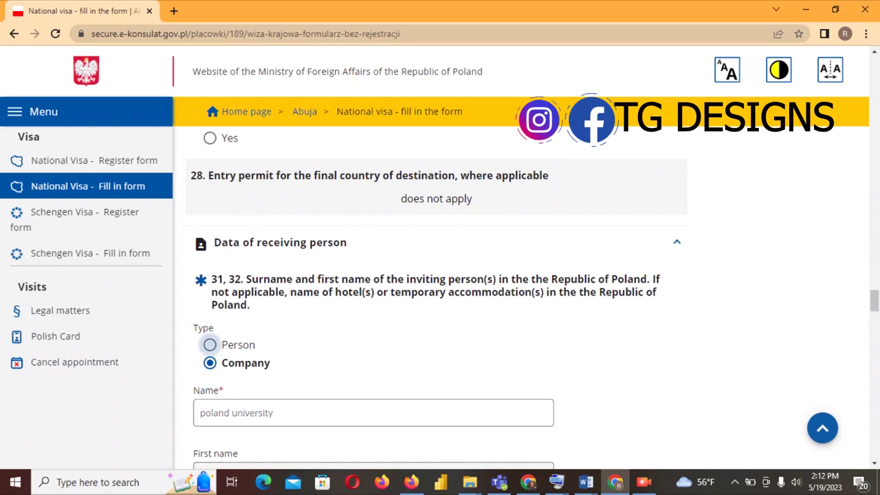
scroll(440, 295, down, 3)
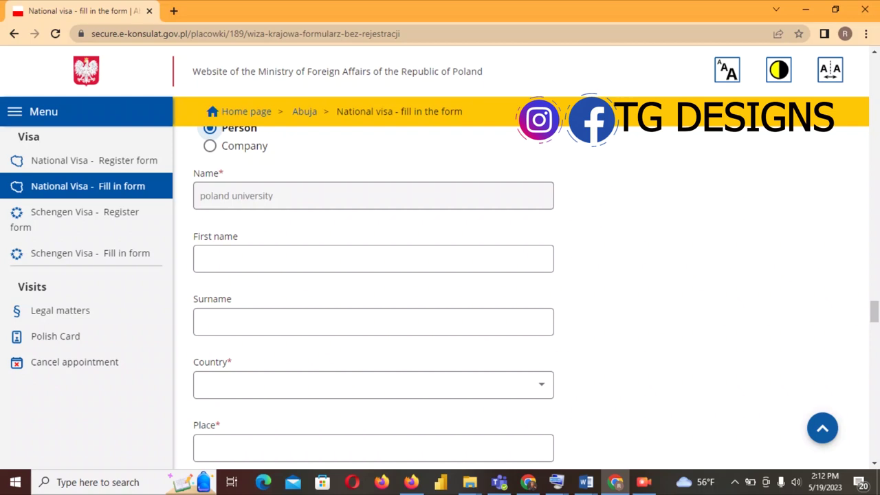
scroll(440, 302, up, 2)
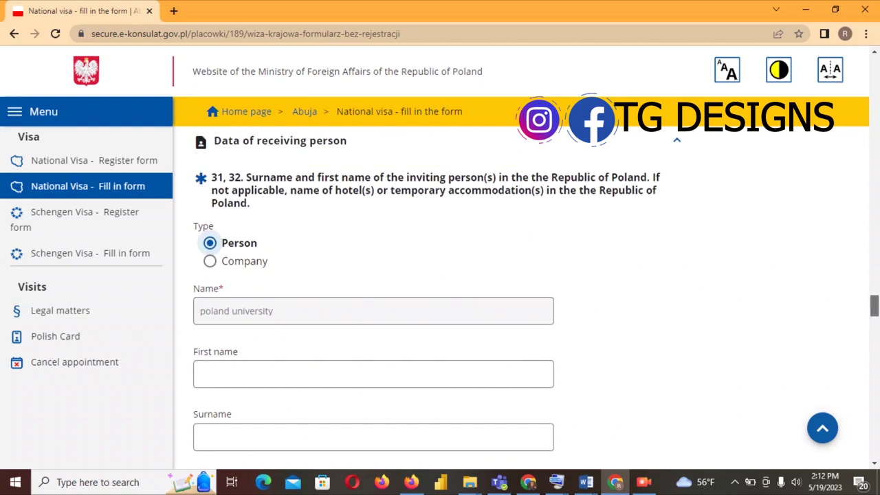
click(210, 286)
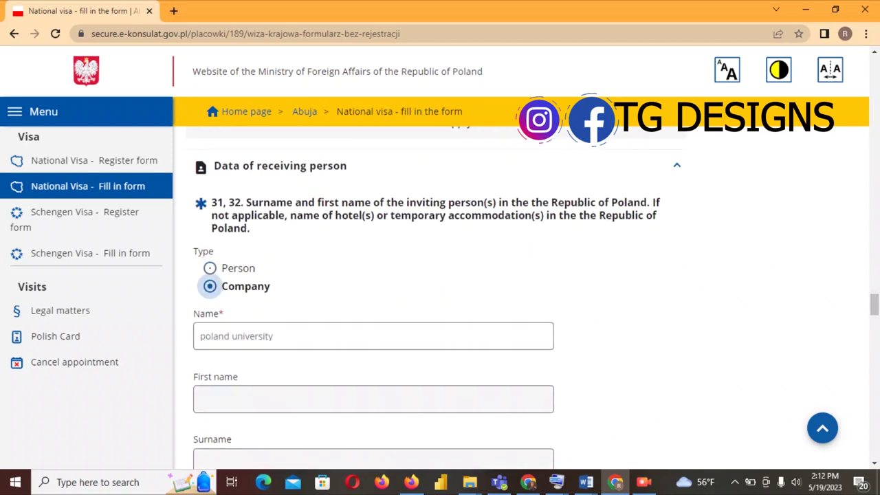
scroll(440, 296, up, 10)
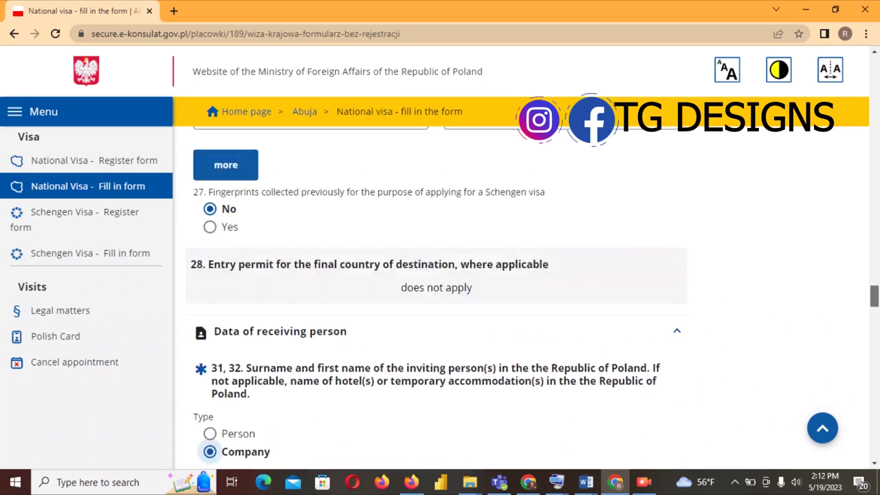
scroll(439, 295, up, 10)
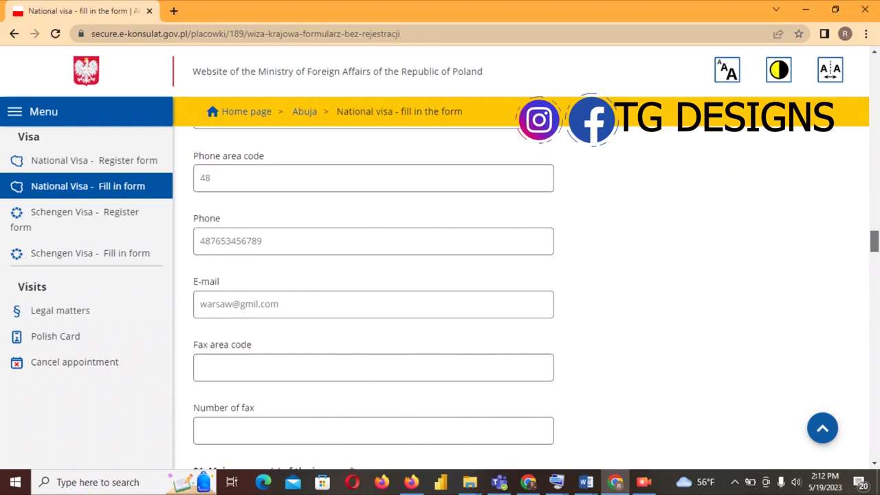
scroll(440, 295, up, 3)
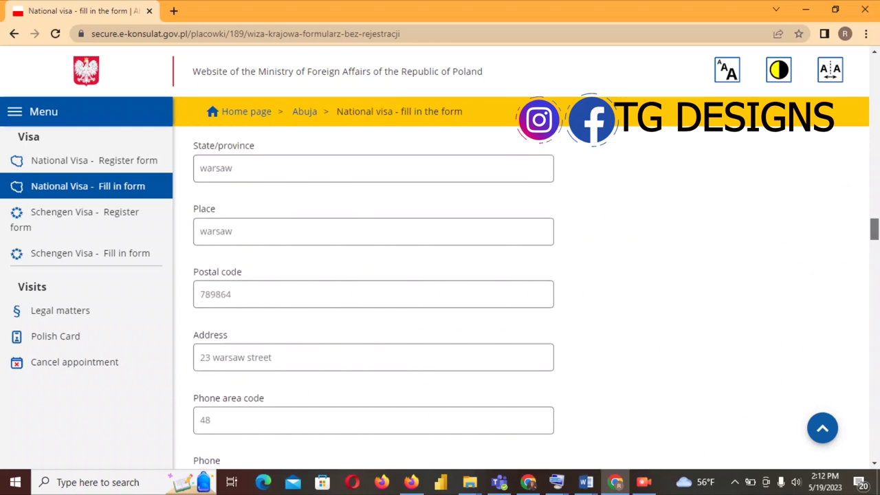
scroll(440, 295, up, 3)
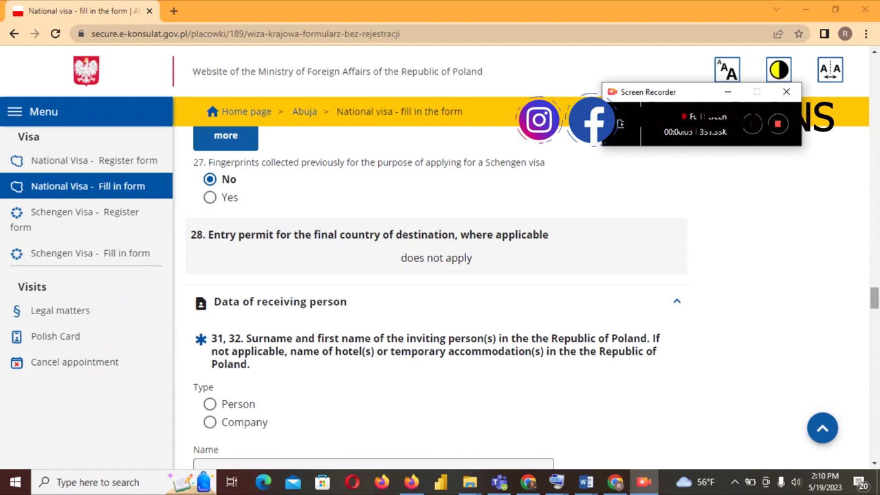
scroll(439, 296, up, 3)
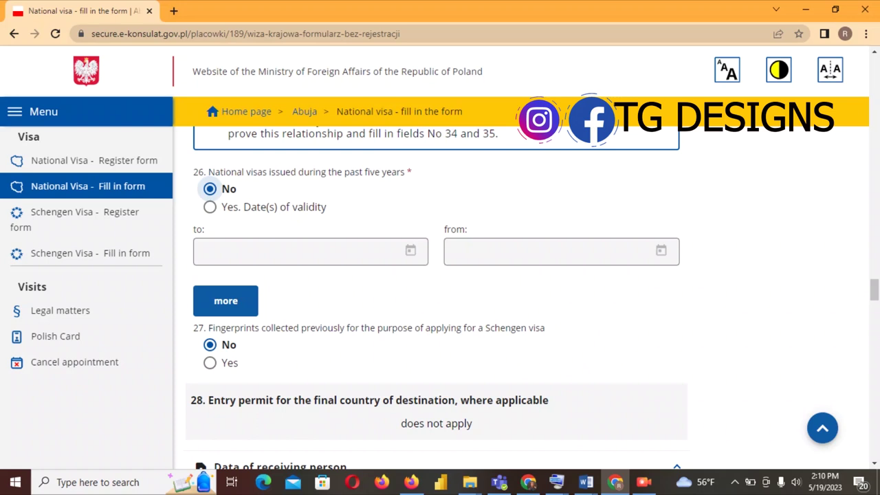
scroll(440, 296, down, 3)
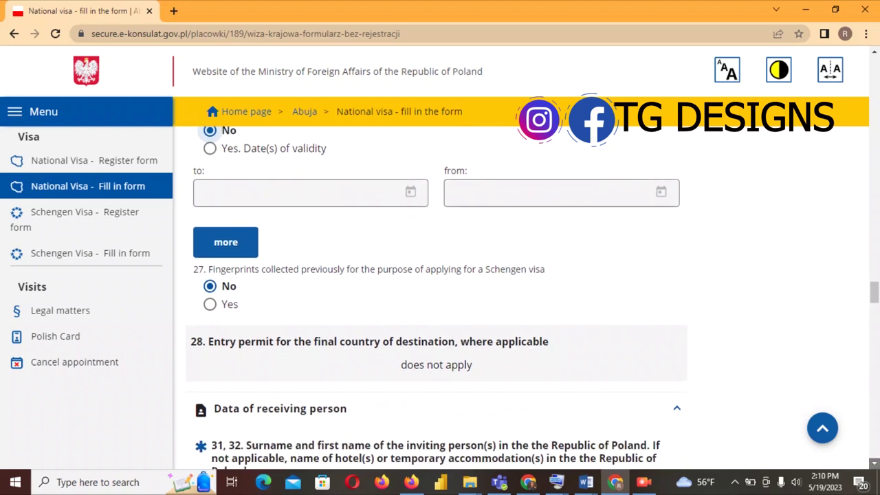
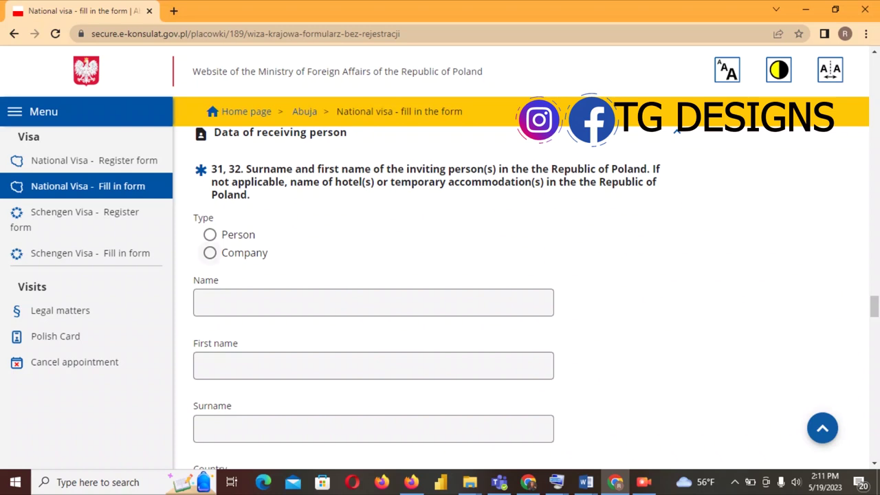
- Set the receiving party type to Company
click(210, 253)
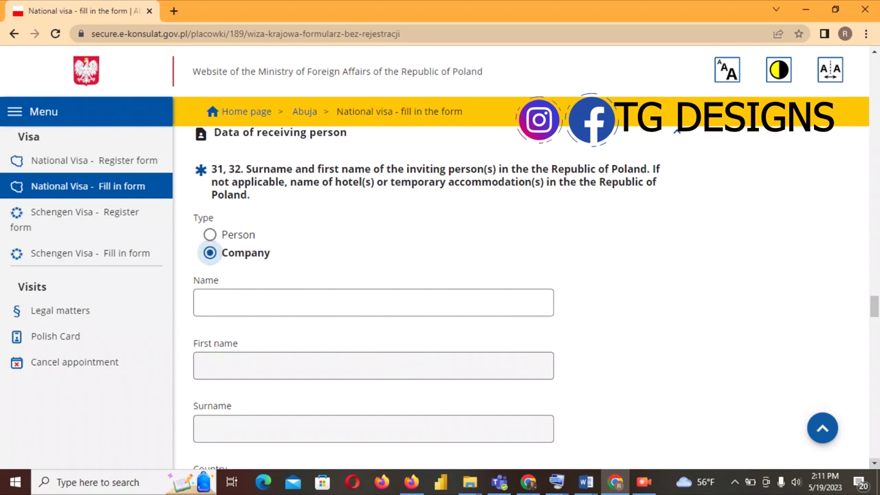
scroll(440, 295, down, 3)
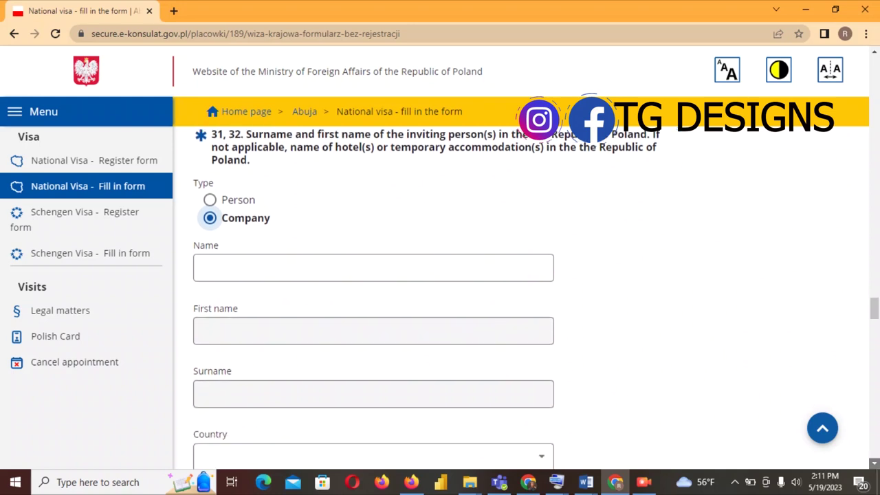
scroll(373, 296, down, 4)
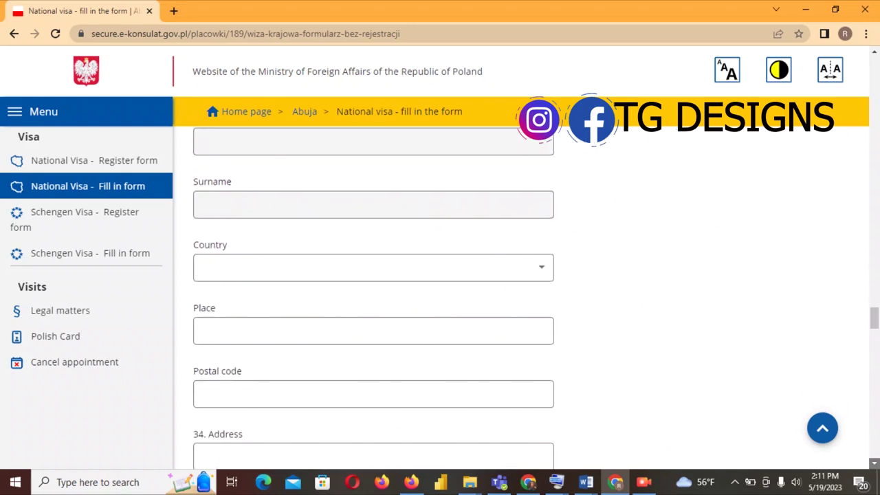
scroll(373, 295, down, 1)
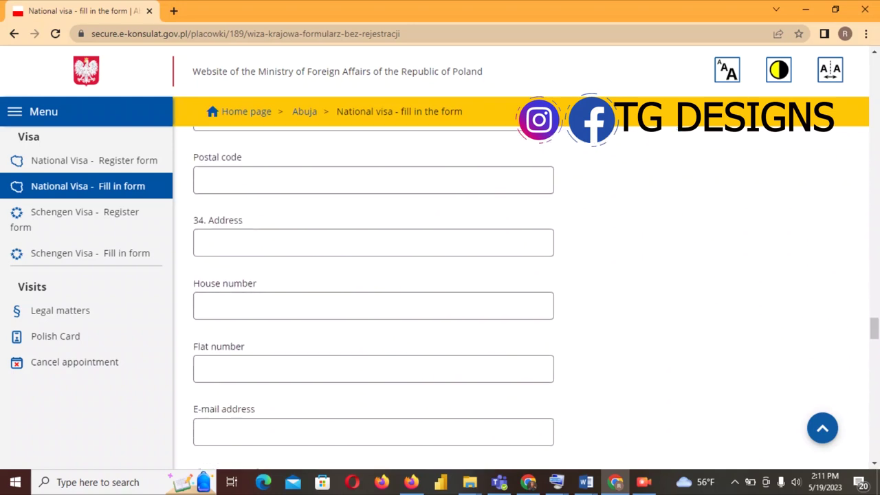
scroll(374, 296, up, 5)
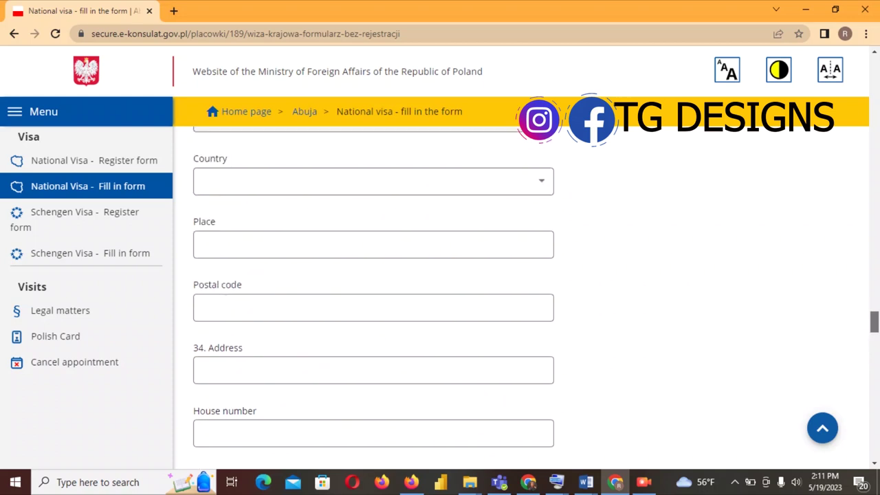
scroll(373, 296, up, 2)
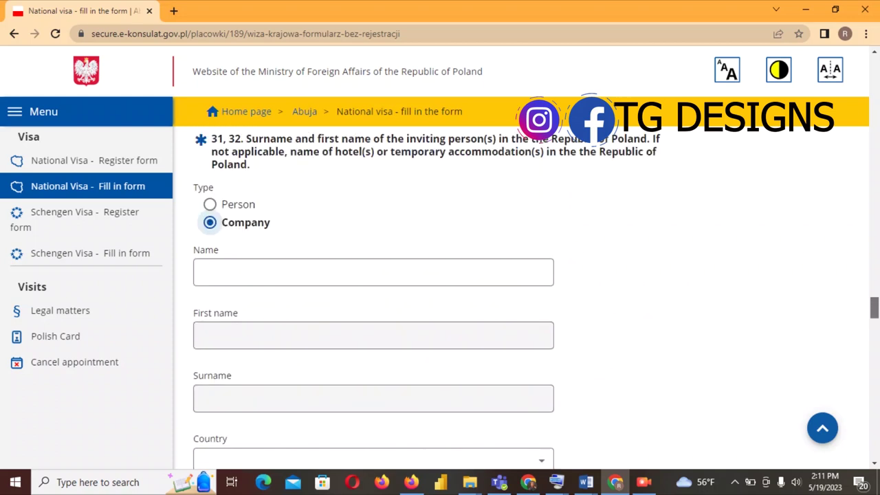
scroll(373, 295, down, 1)
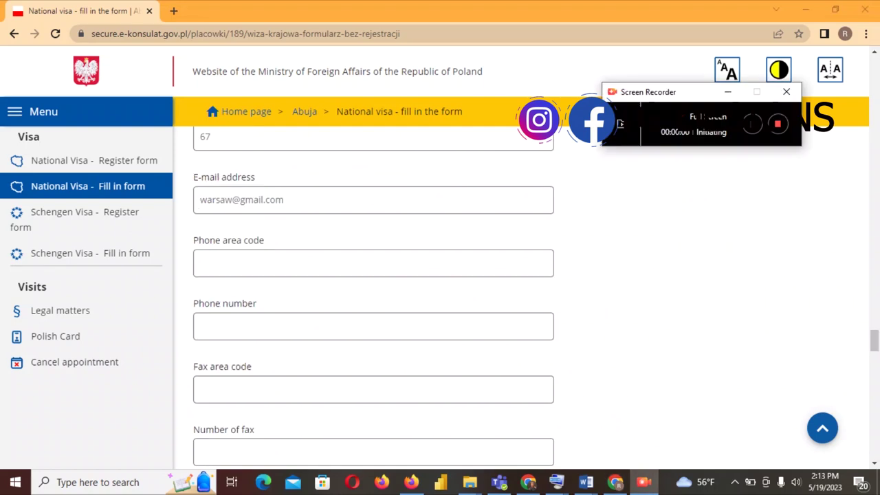
- Enter the receiving party's phone area code and phone number
click(201, 263)
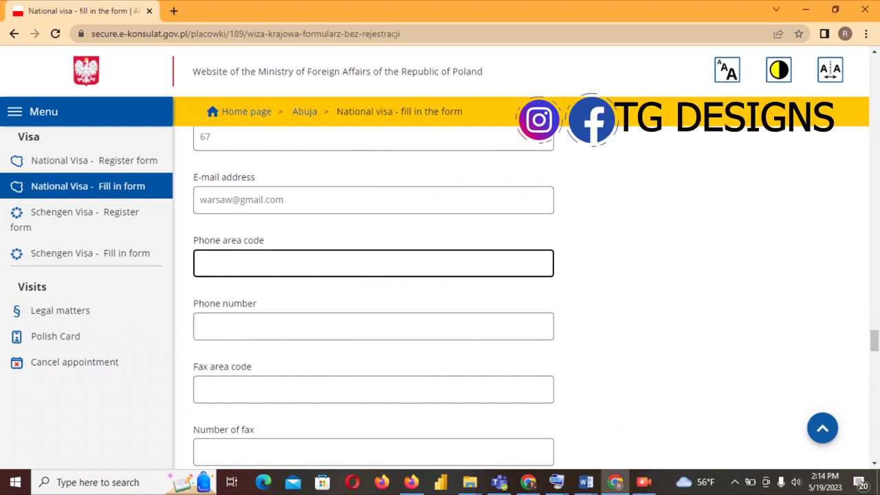
text(45)
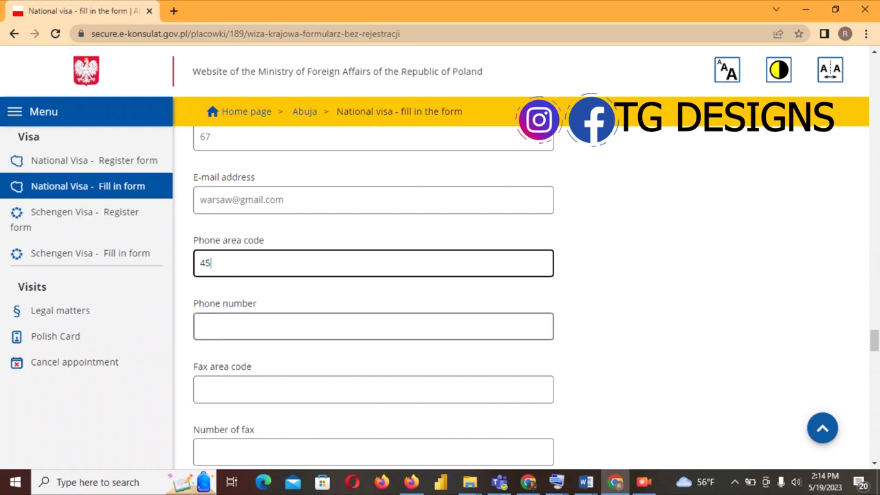
click(201, 326)
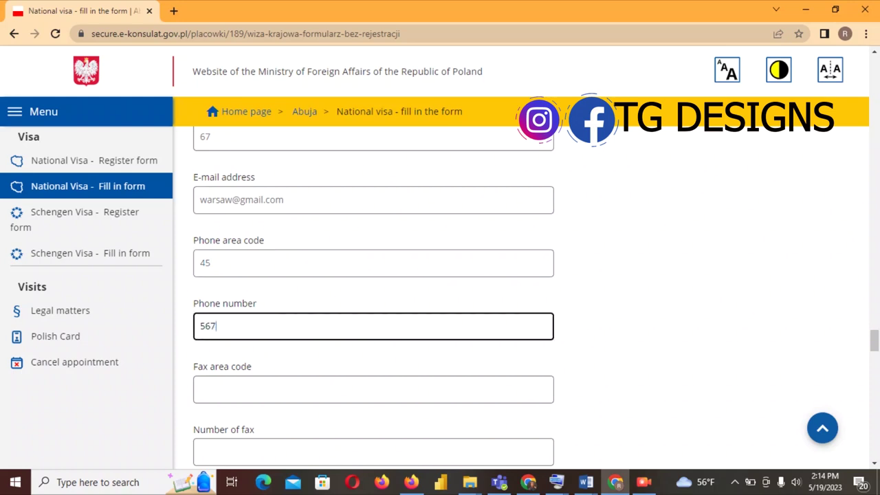
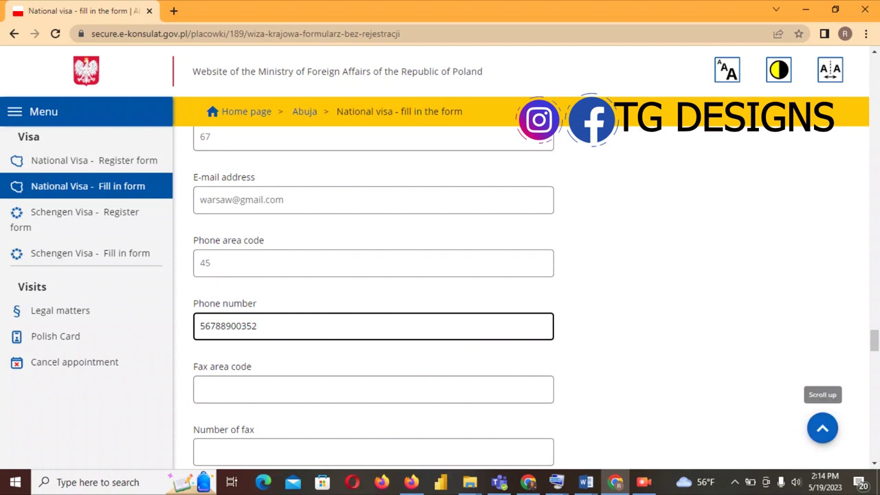
scroll(440, 295, down, 2)
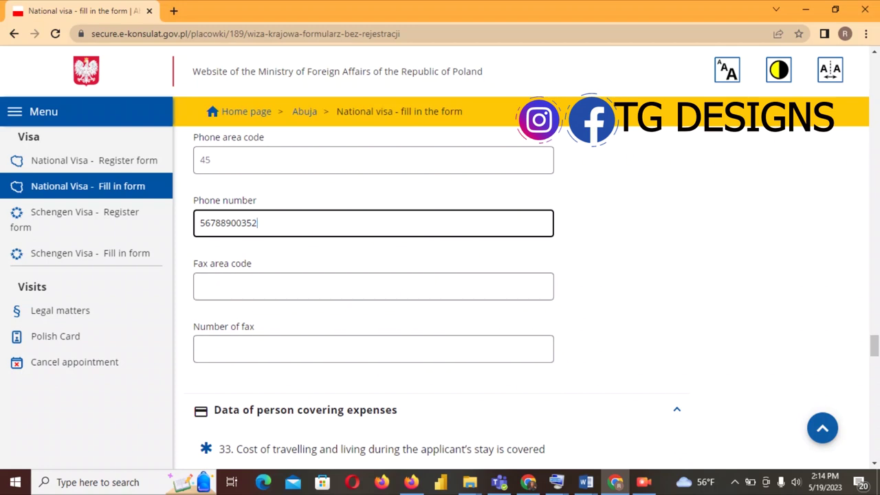
scroll(440, 295, down, 4)
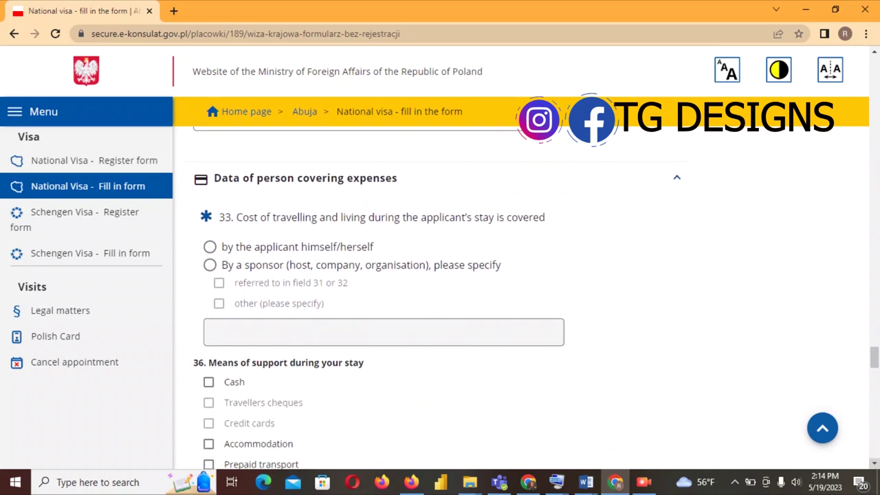
- In field 33, choose 'By a sponsor' with 'other (please specify)' ticked and the field 31/32 option unticked
scroll(440, 295, down, 1)
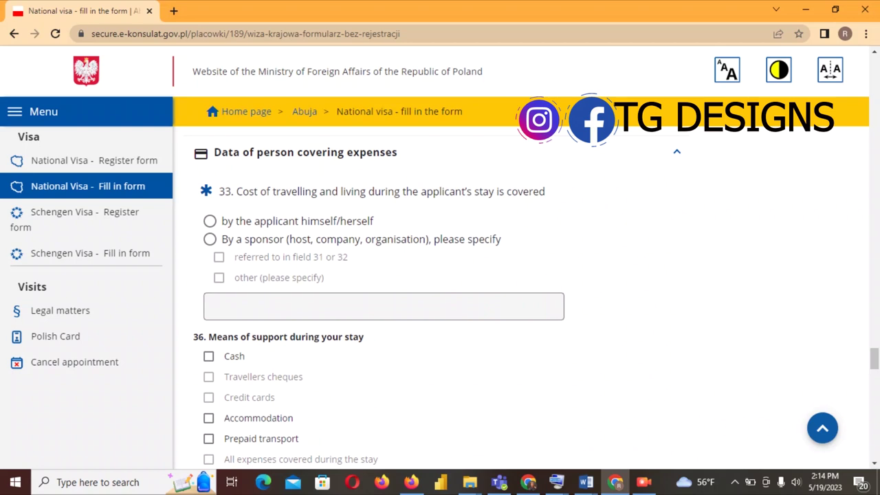
click(209, 221)
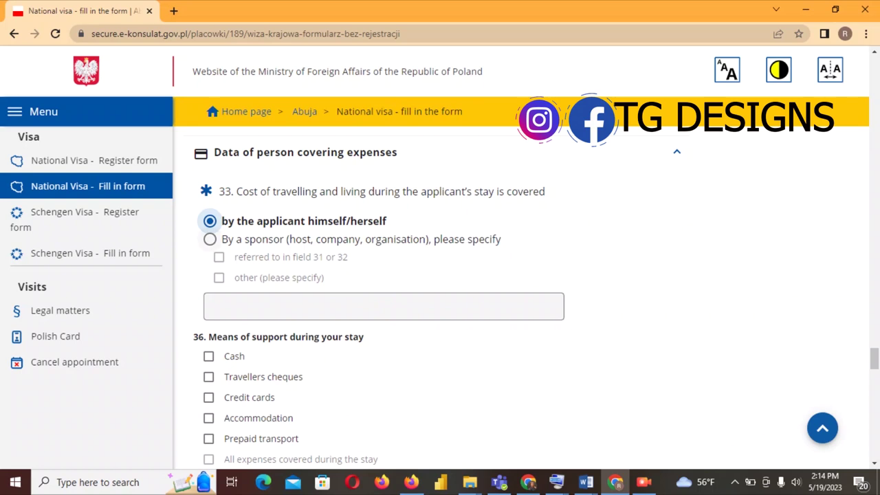
click(209, 239)
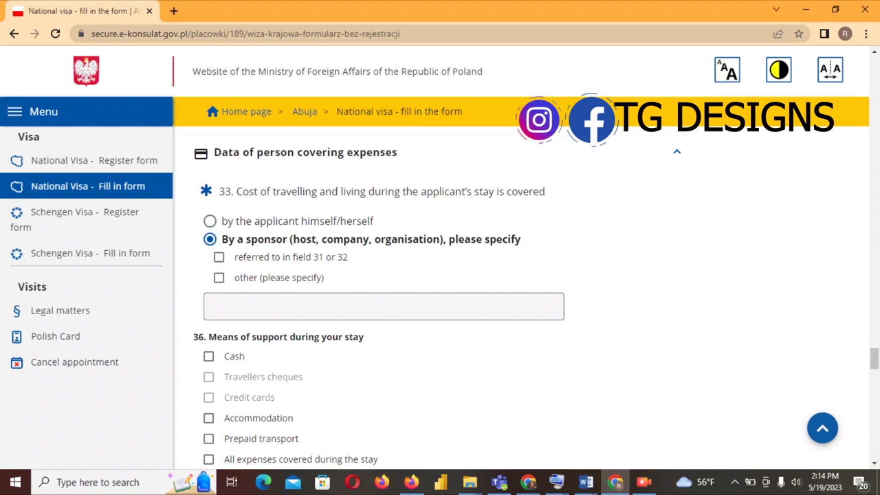
click(209, 221)
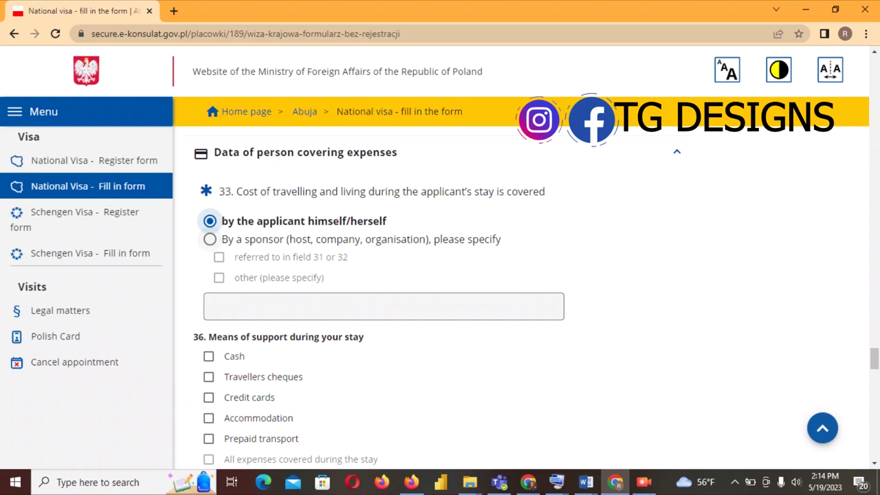
click(209, 239)
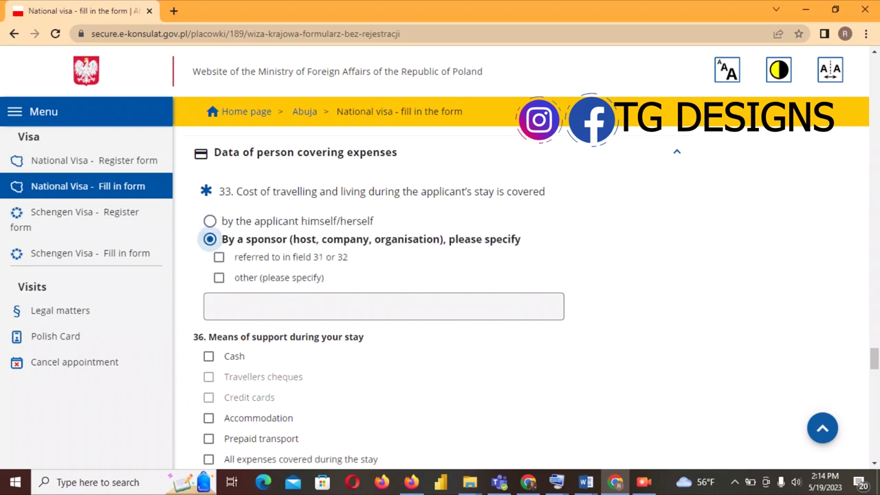
click(219, 256)
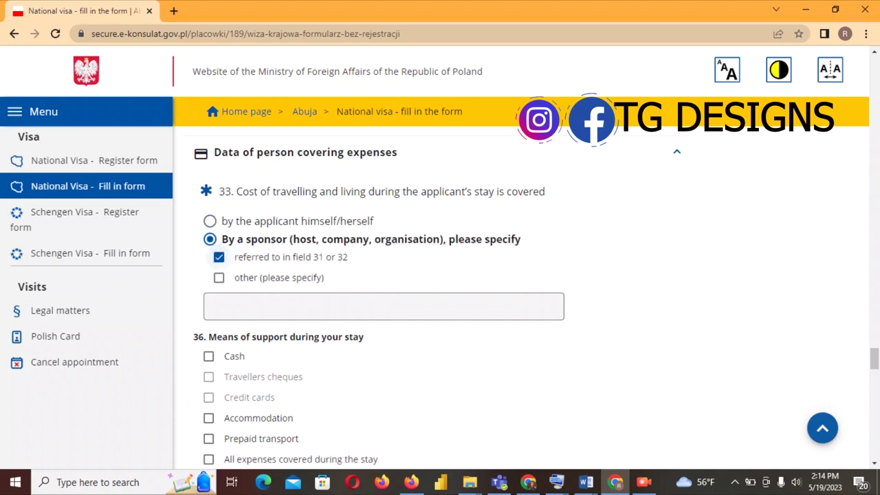
click(218, 277)
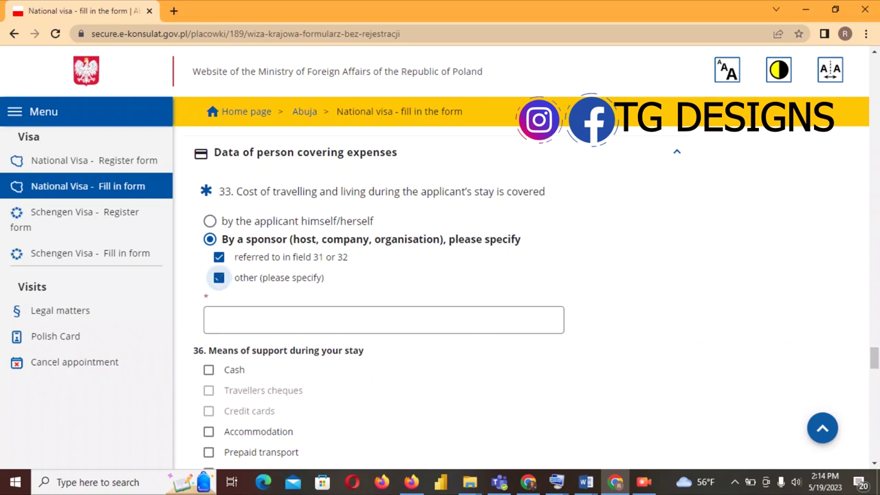
click(219, 256)
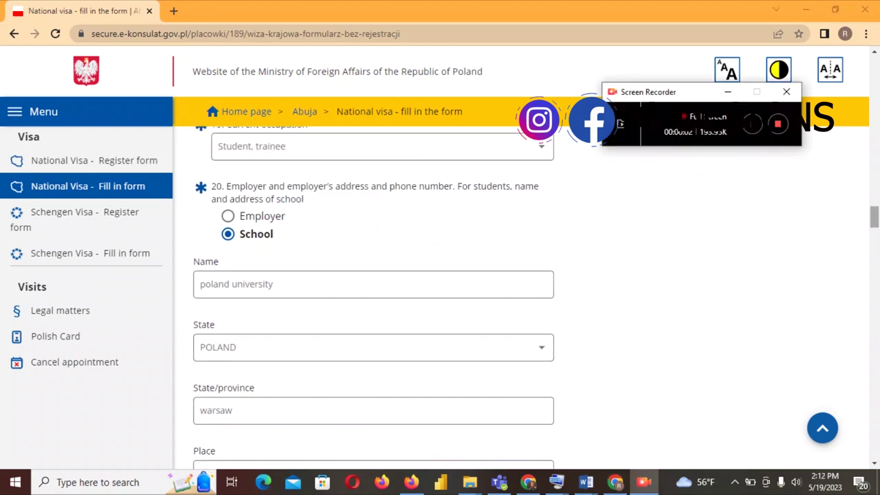
- Select POLAND as the receiving person's country
scroll(536, 295, up, 1)
scroll(440, 296, down, 2)
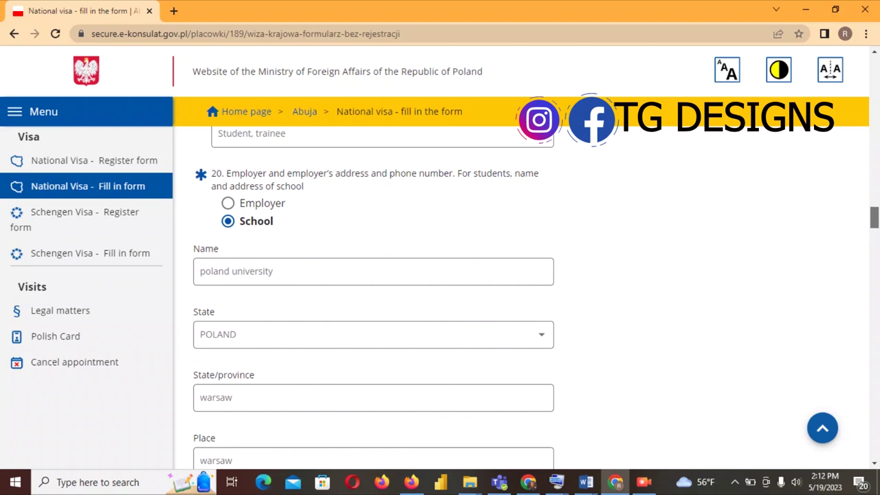
scroll(439, 295, up, 1)
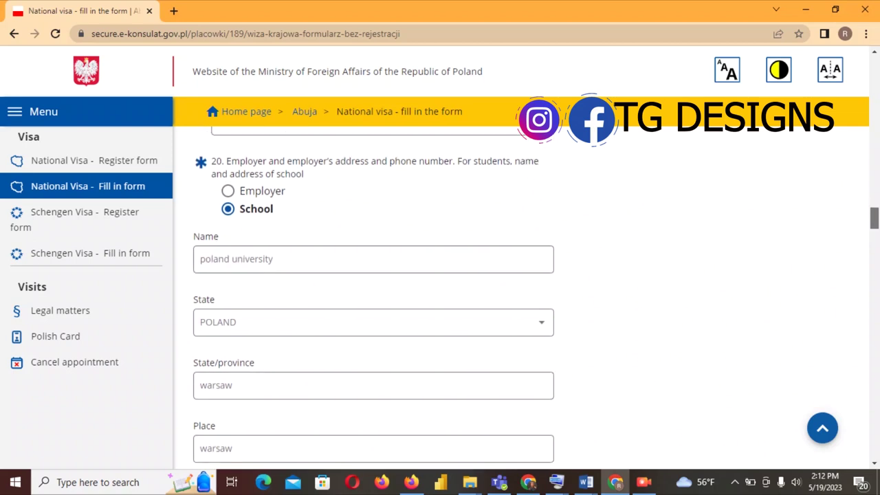
scroll(440, 295, down, 15)
scroll(439, 295, down, 14)
scroll(440, 296, down, 2)
scroll(440, 295, up, 2)
scroll(440, 296, down, 4)
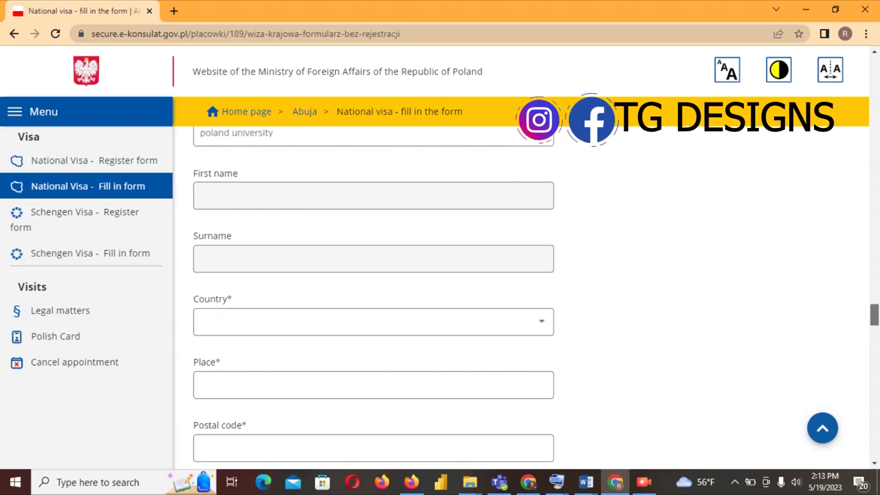
scroll(374, 296, down, 1)
click(373, 270)
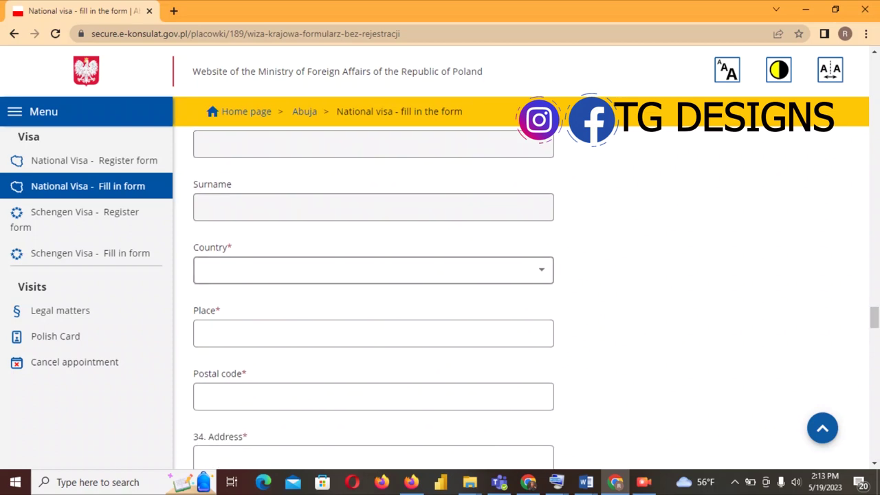
text(p)
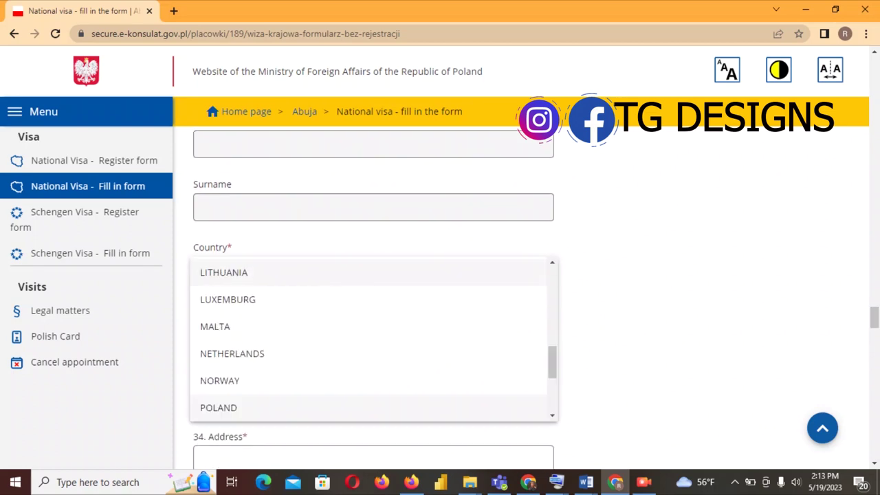
key(Return)
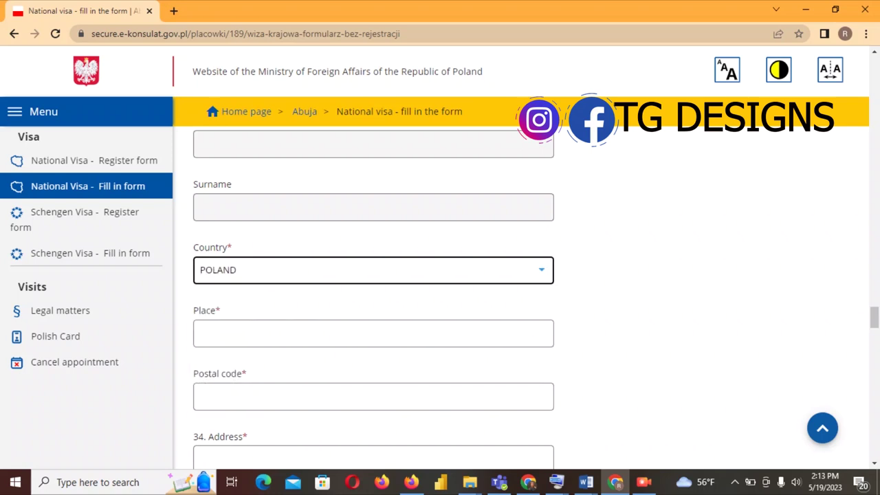
- Enter Warsaw as the place, then fill in the postal code and street address
click(201, 334)
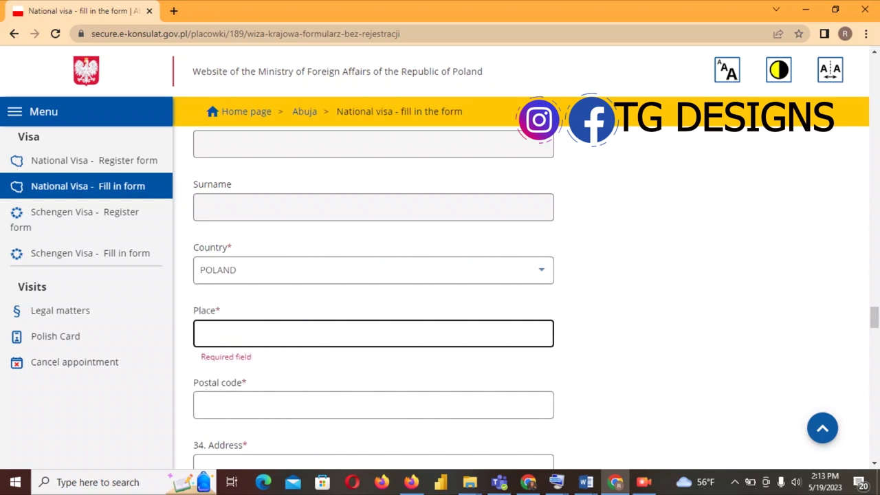
text(warsaw)
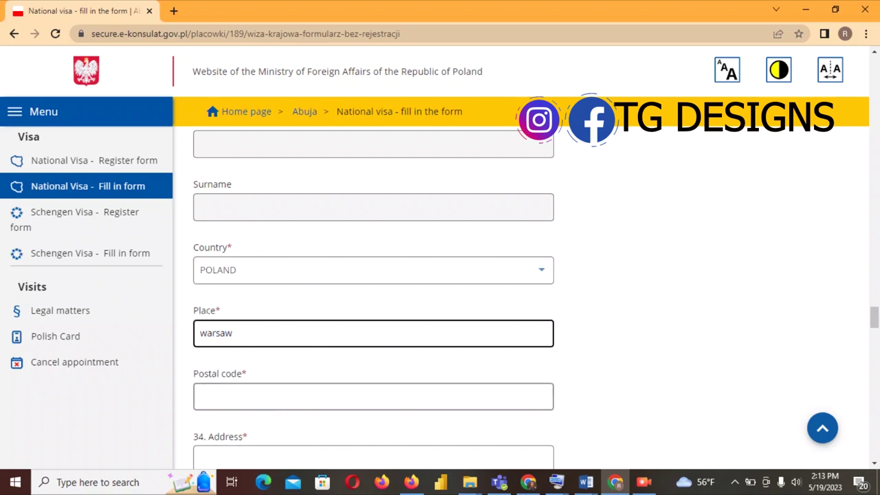
click(201, 396)
text(1098767)
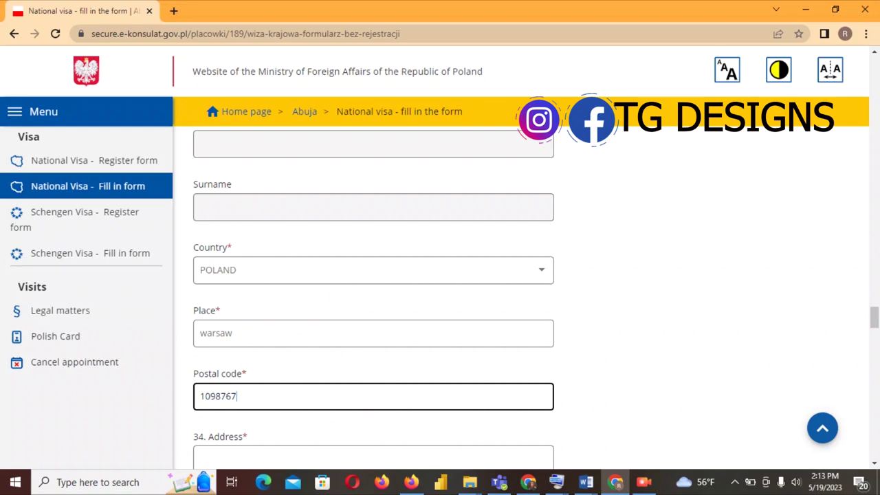
scroll(439, 289, down, 3)
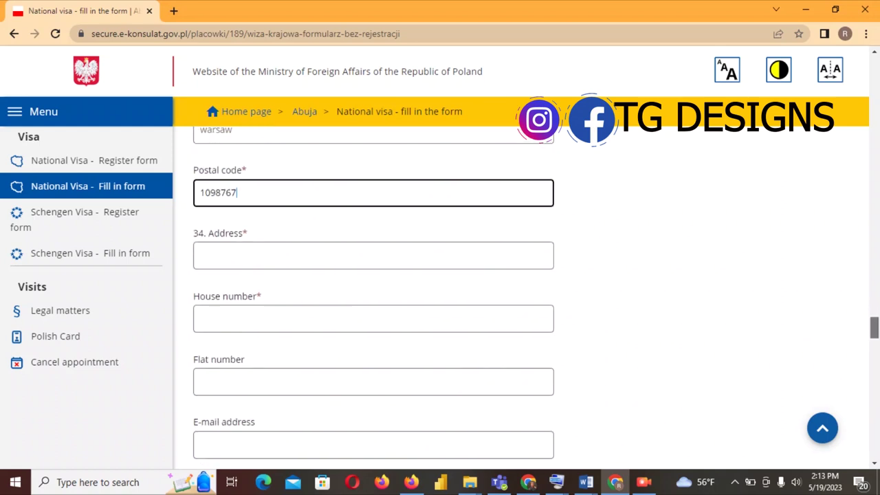
click(201, 255)
text(tyuiosgtahzkazu)
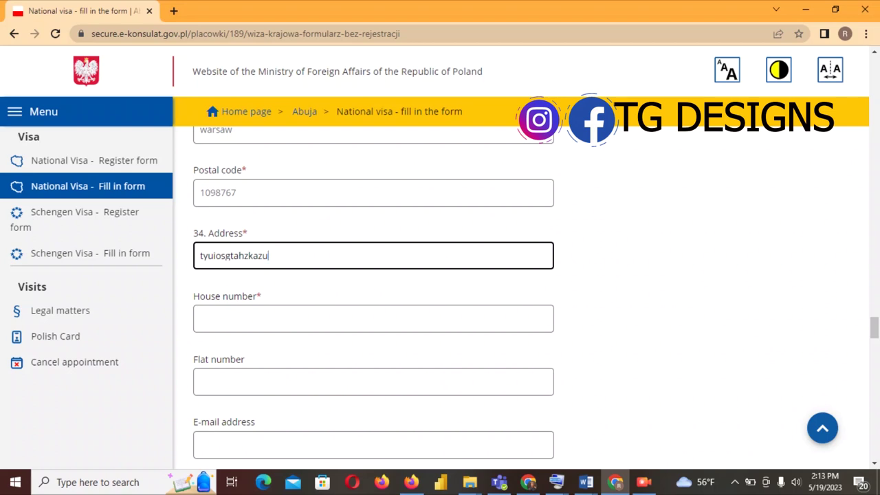
- Fill in the house number, flat number and contact e-mail address
scroll(439, 289, down, 3)
click(373, 215)
text(45d)
click(373, 279)
text(67)
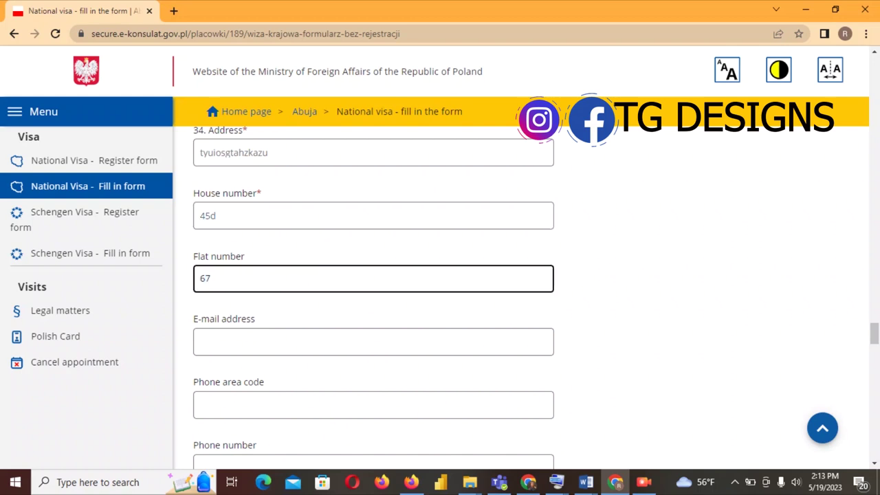
click(373, 341)
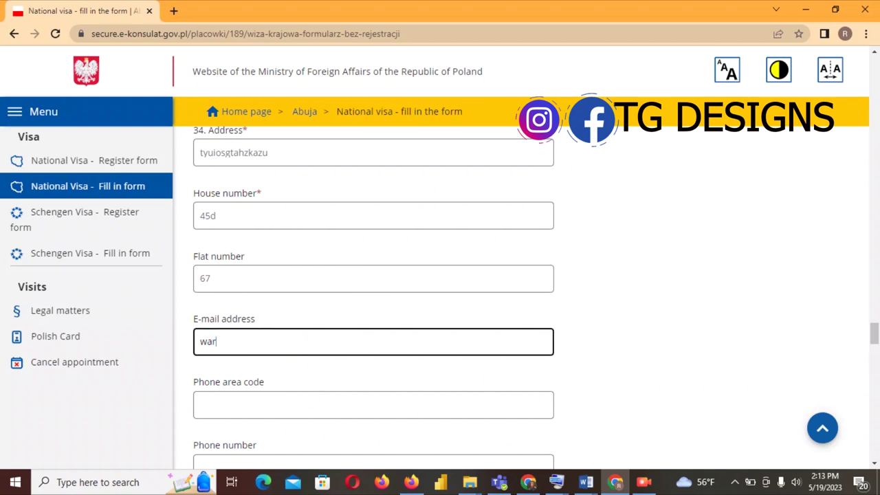
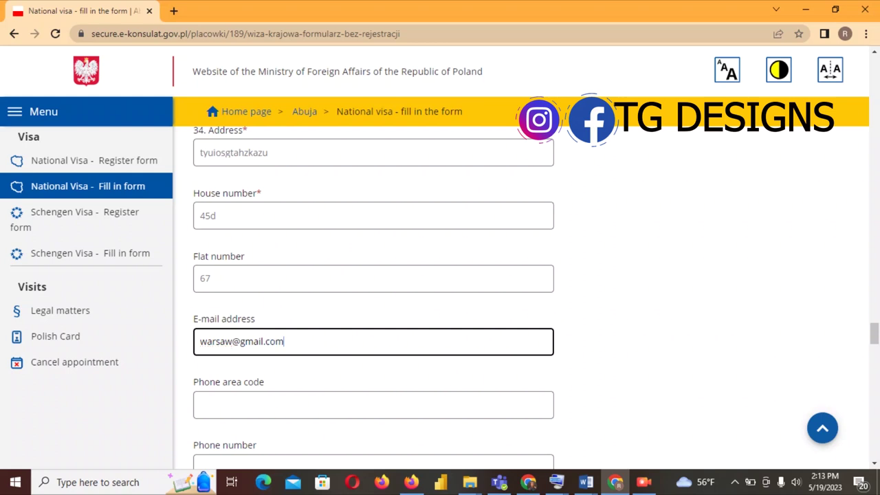
scroll(440, 296, down, 10)
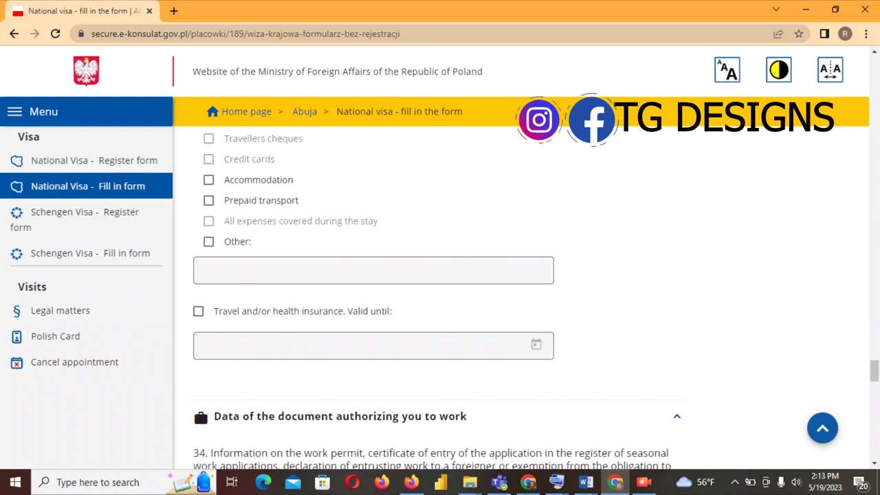
scroll(440, 296, up, 10)
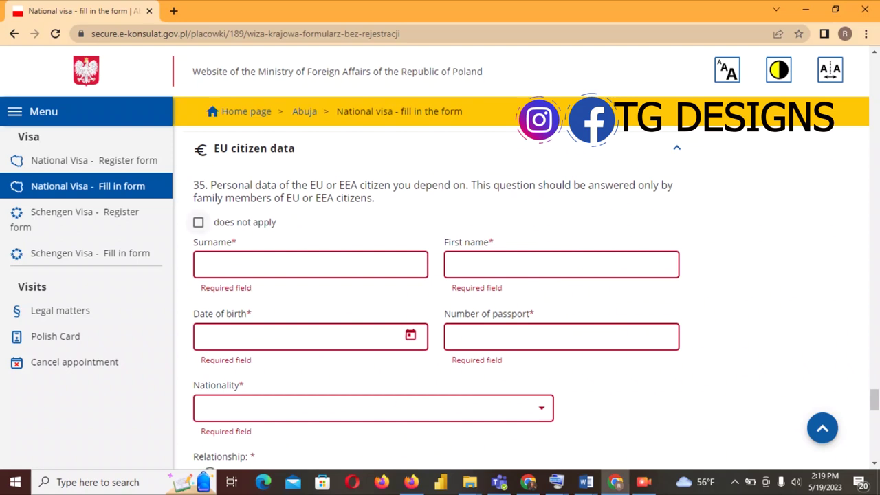
- Mark the EU citizen data section as 'does not apply'
click(198, 222)
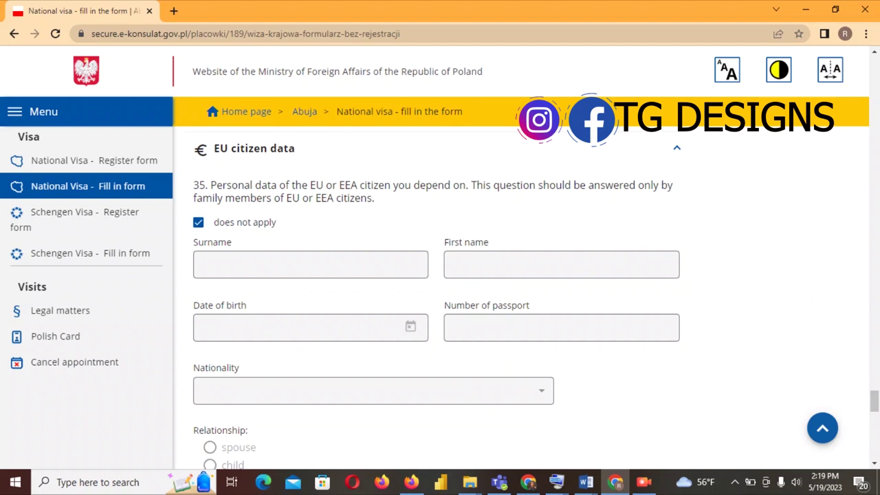
scroll(440, 295, down, 3)
scroll(440, 295, down, 3)
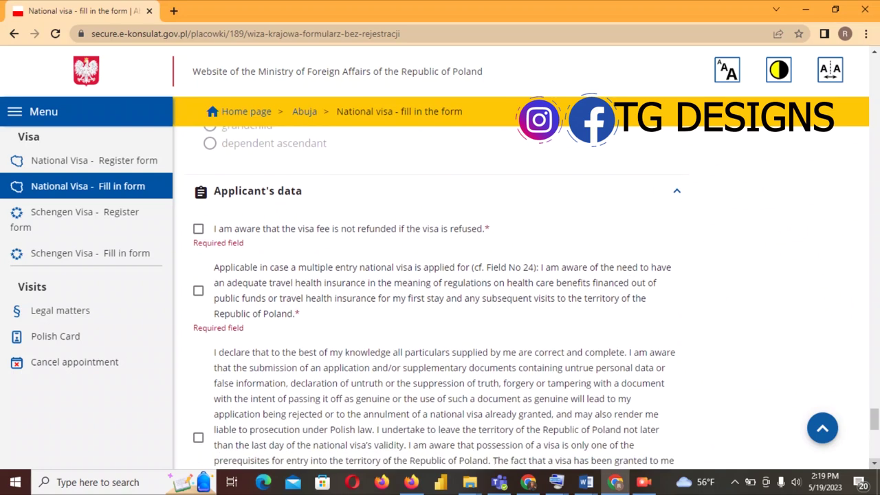
scroll(440, 296, down, 1)
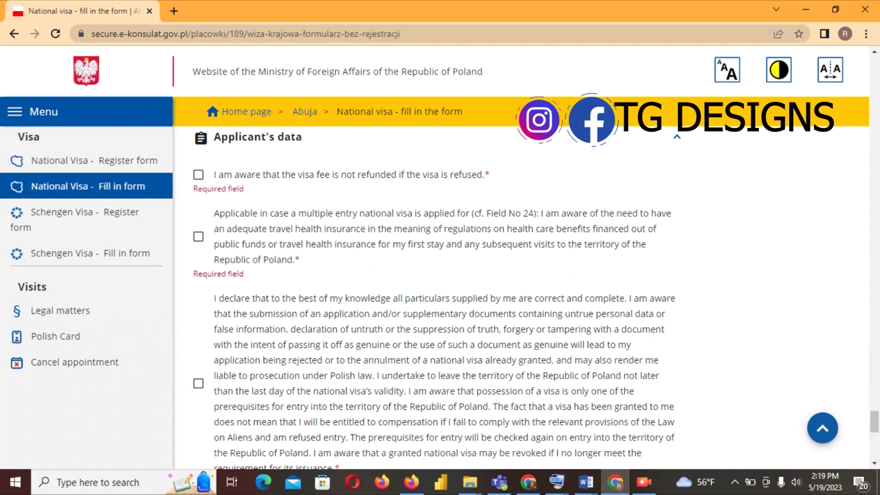
- Accept the non-refundable visa fee, travel health insurance and truthfulness declarations
click(198, 175)
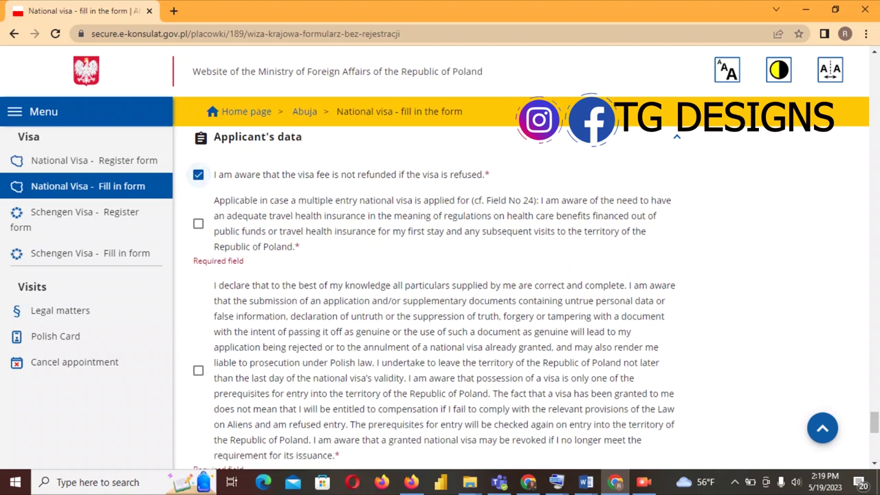
click(198, 224)
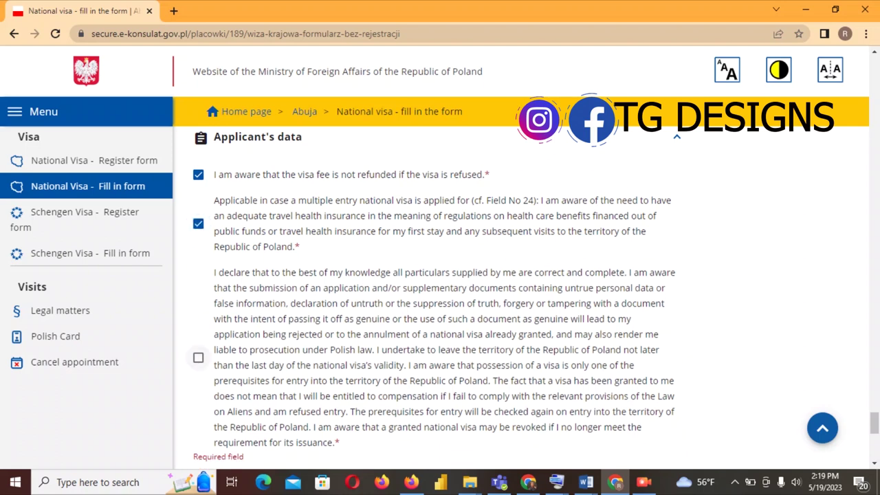
click(198, 357)
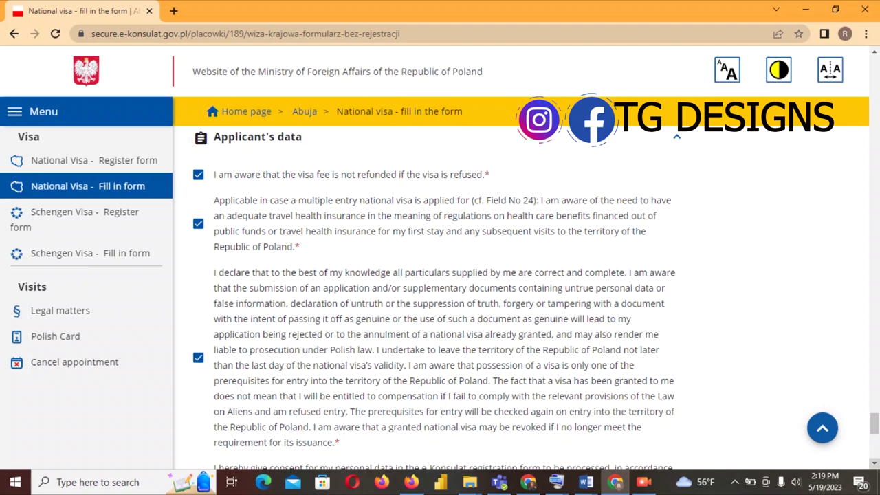
scroll(440, 288, down, 2)
scroll(440, 289, down, 5)
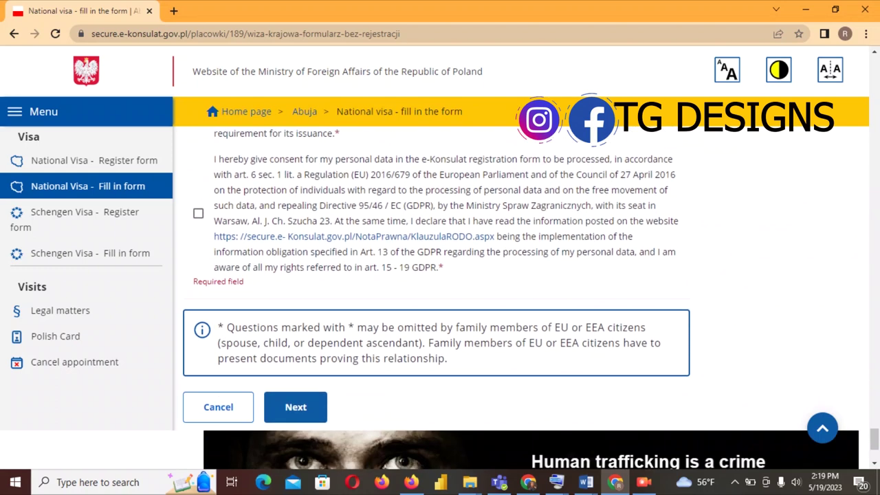
- Consent to personal data processing, go to the review step and save the application
click(198, 213)
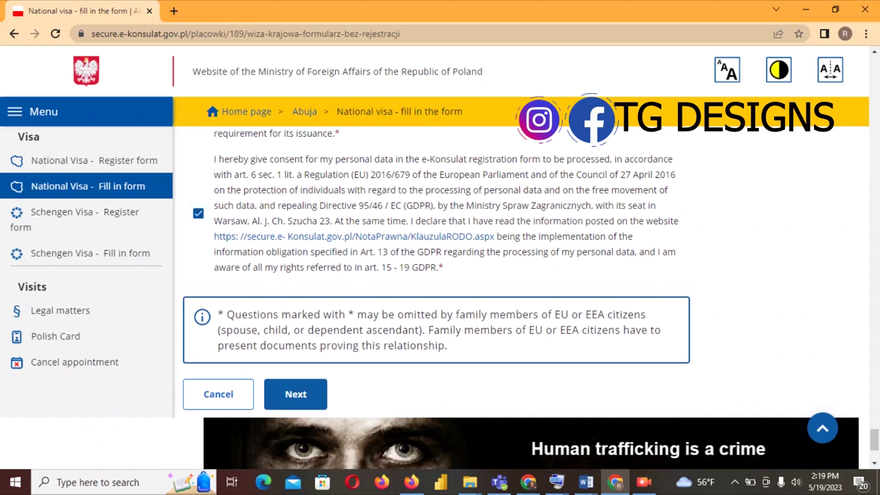
click(295, 394)
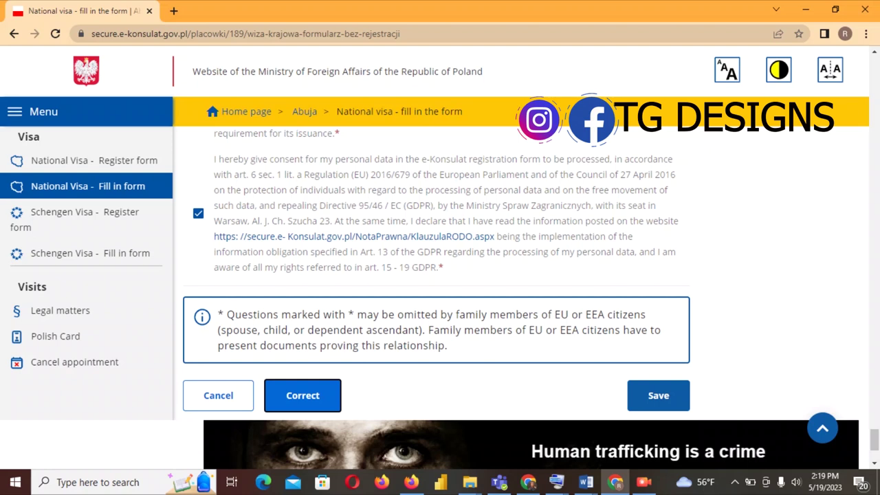
click(658, 395)
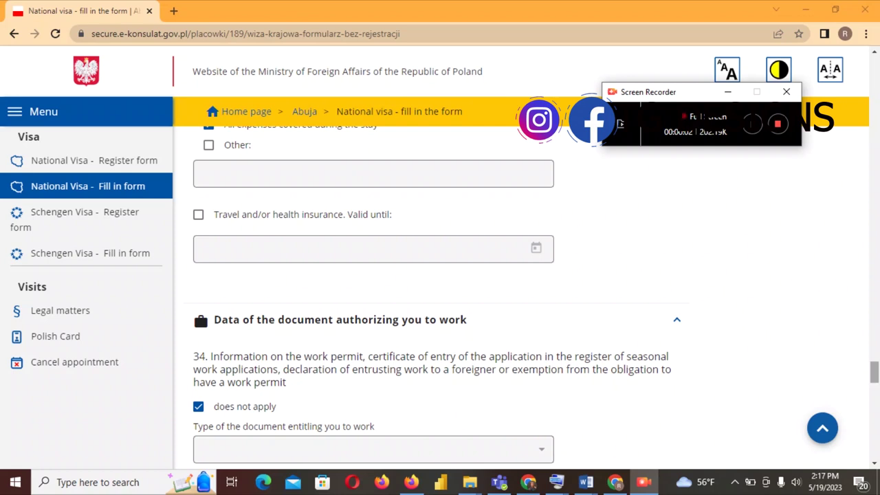
scroll(440, 289, up, 1)
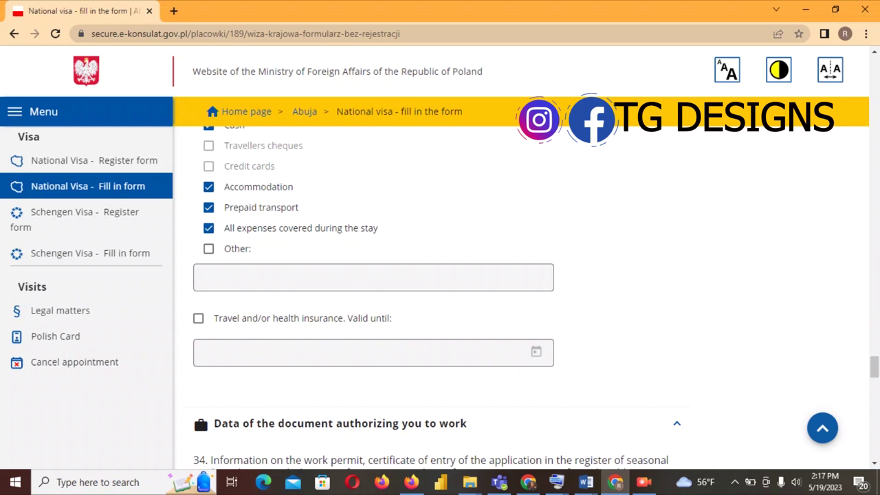
- Tick 'Travel and/or health insurance' and put the cursor in its valid-until date field
click(198, 318)
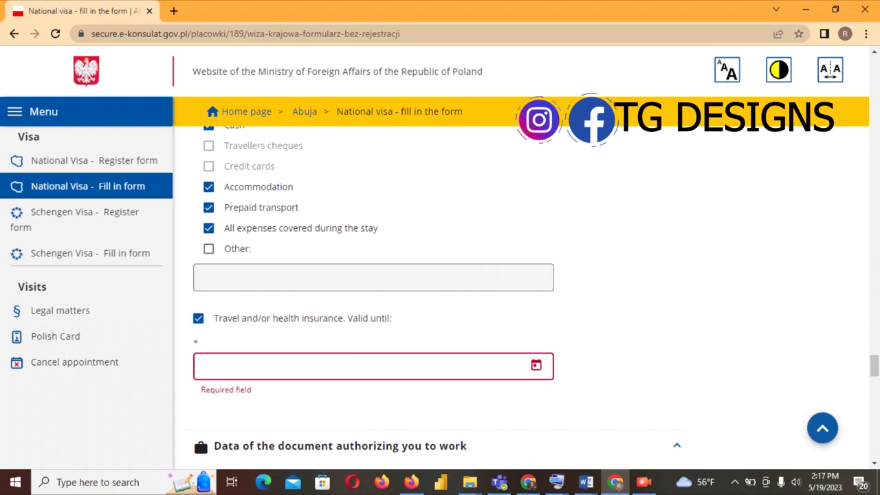
click(365, 366)
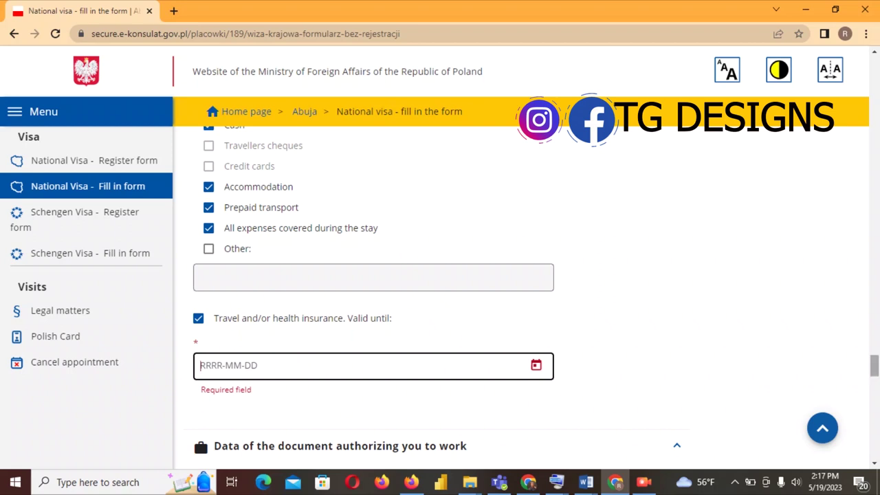
scroll(440, 295, up, 5)
scroll(440, 296, up, 15)
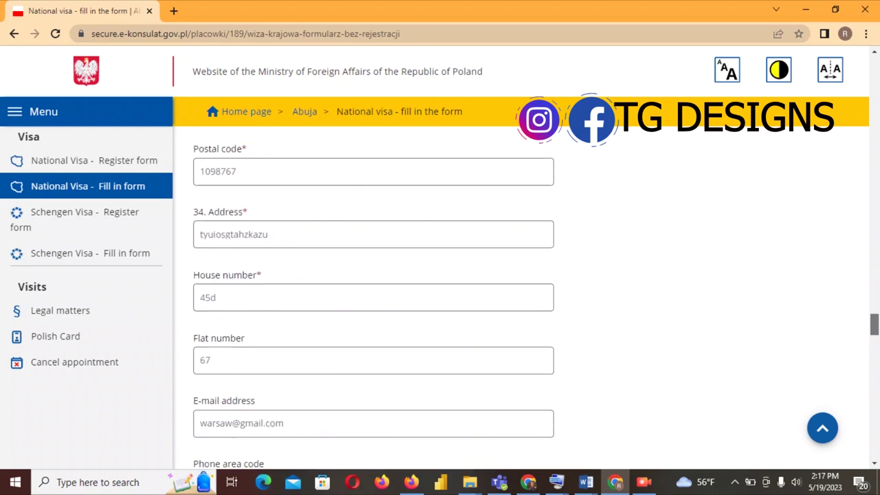
scroll(440, 296, up, 6)
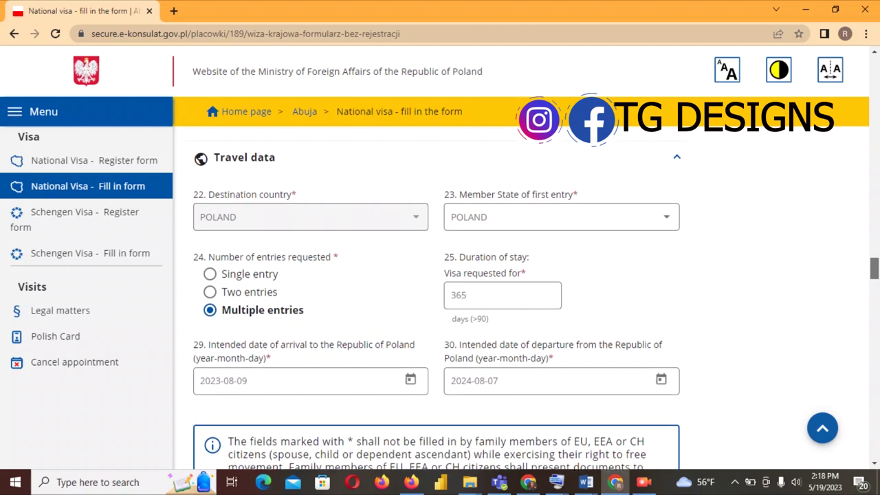
scroll(440, 295, down, 20)
scroll(440, 295, down, 8)
scroll(440, 296, down, 2)
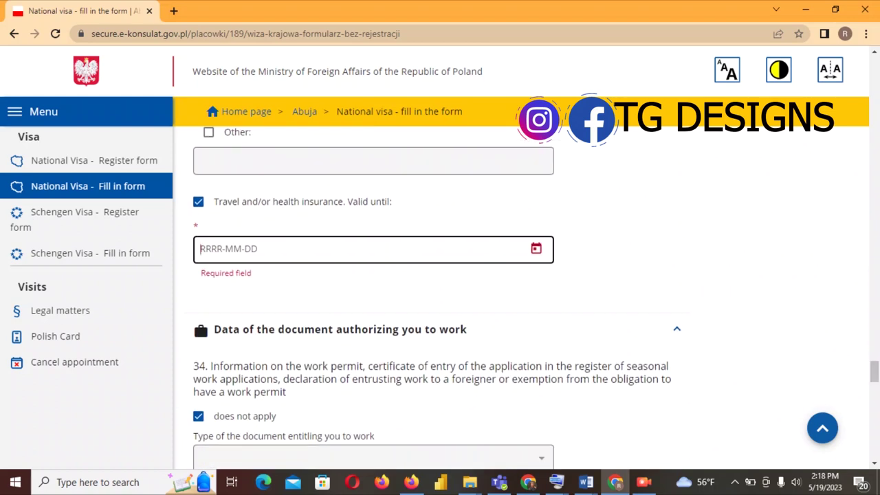
- Enter 2023-08-09 as the insurance valid-until date and toggle work permit 'does not apply'
text(2023-)
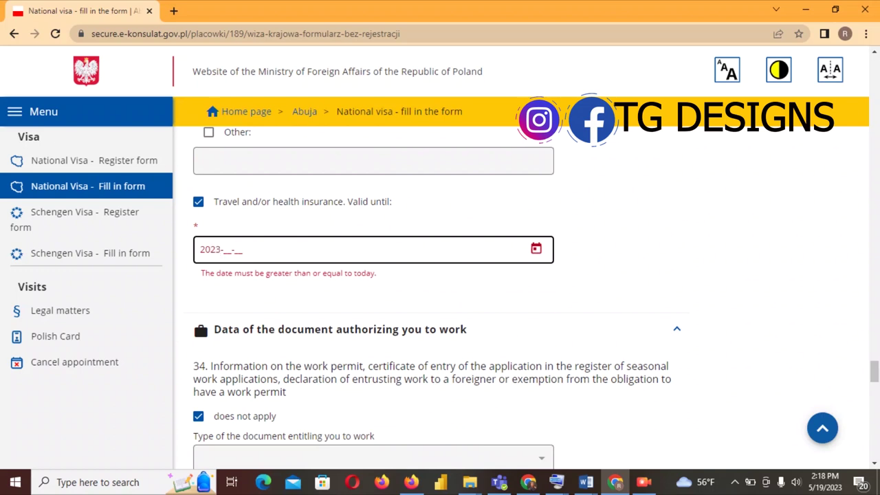
text(08-09)
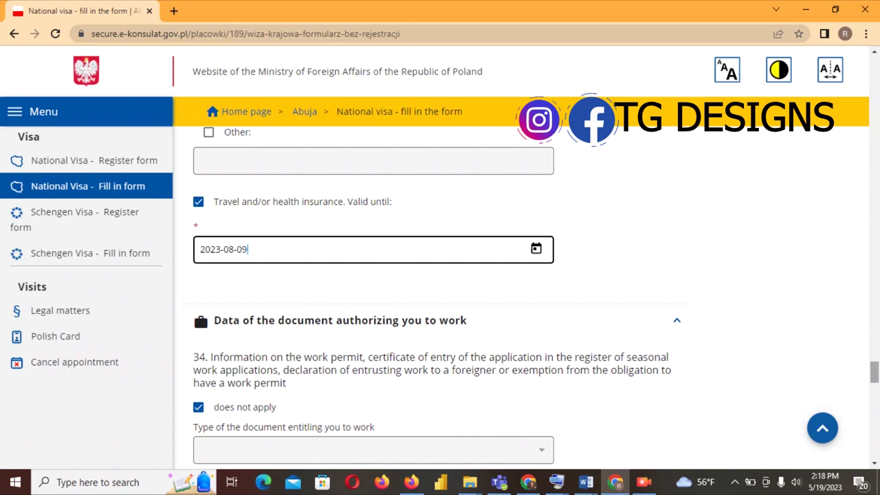
scroll(536, 298, down, 2)
scroll(536, 299, down, 2)
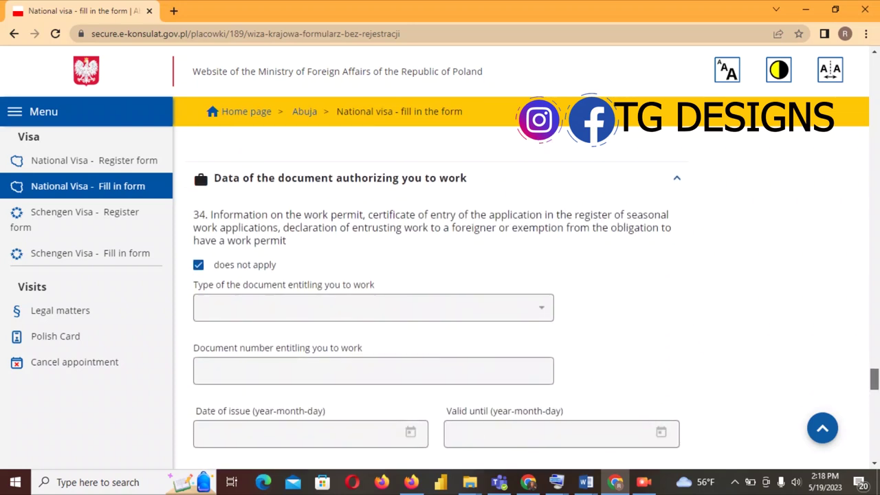
scroll(437, 296, down, 1)
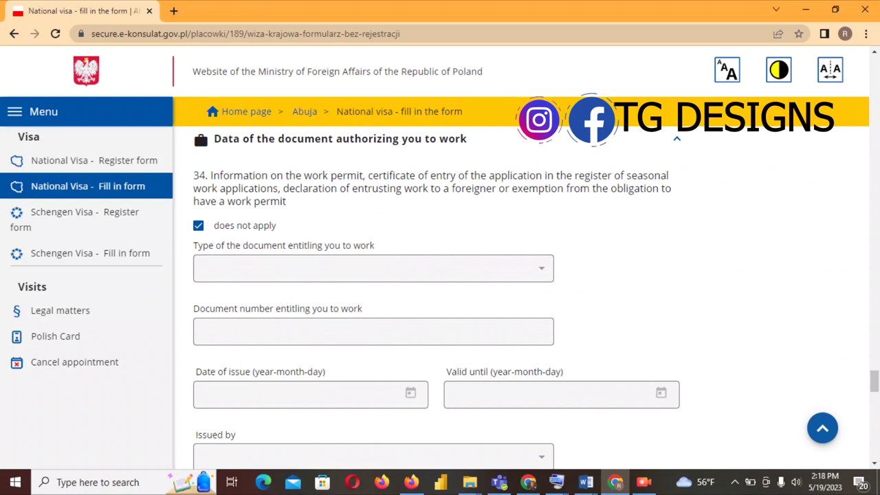
key(space)
key(space)
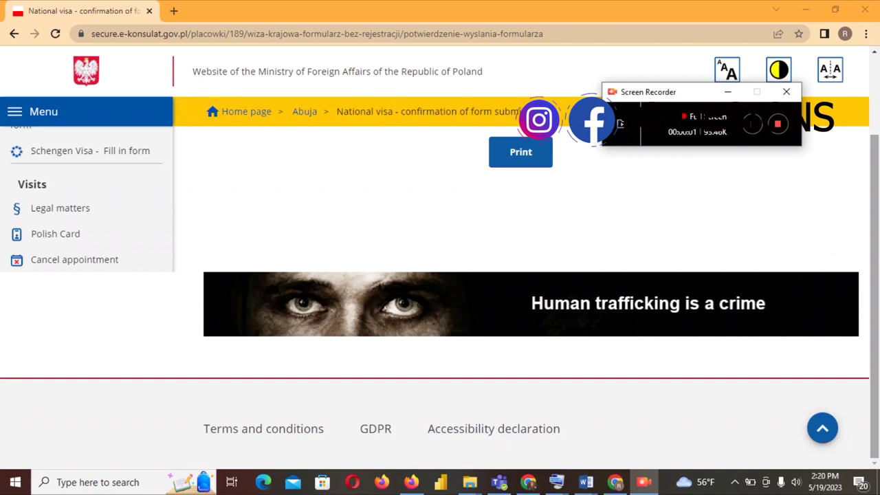
- Print the submitted application to the PDF potwierdzenie (1).pdf
scroll(440, 292, up, 3)
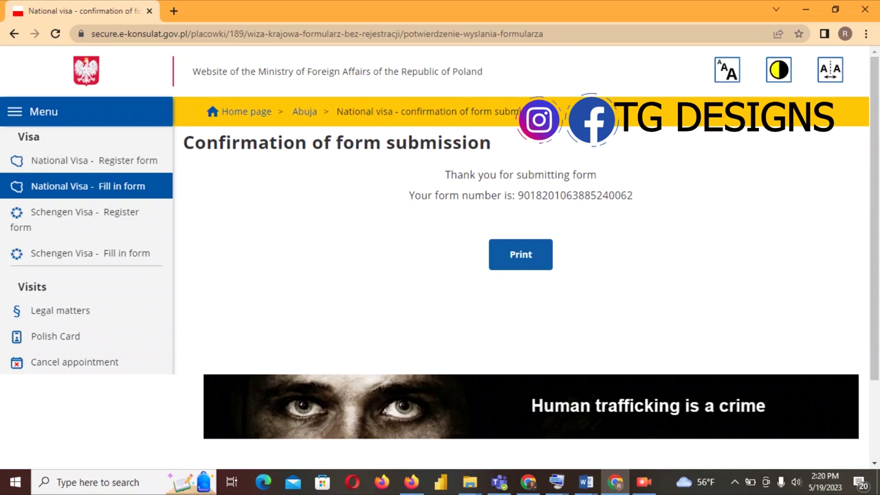
click(520, 255)
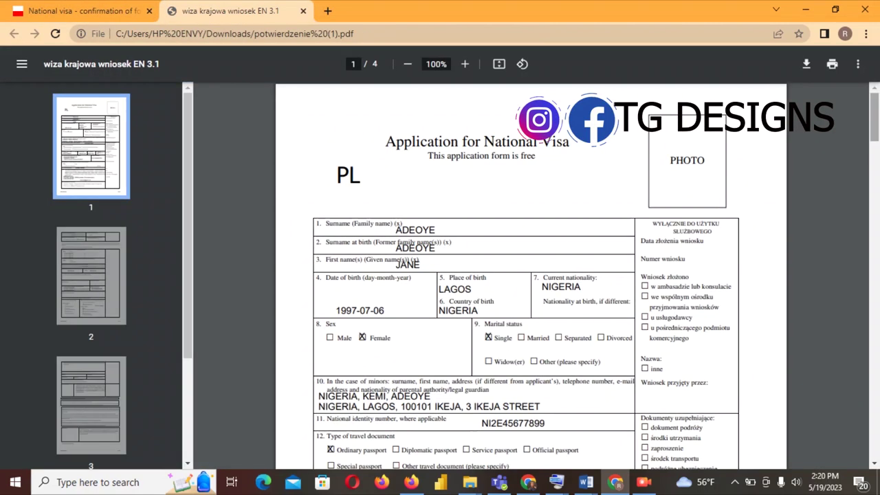
- Scroll through page 1 of the application PDF to check the applicant details
scroll(531, 275, down, 3)
scroll(531, 275, up, 3)
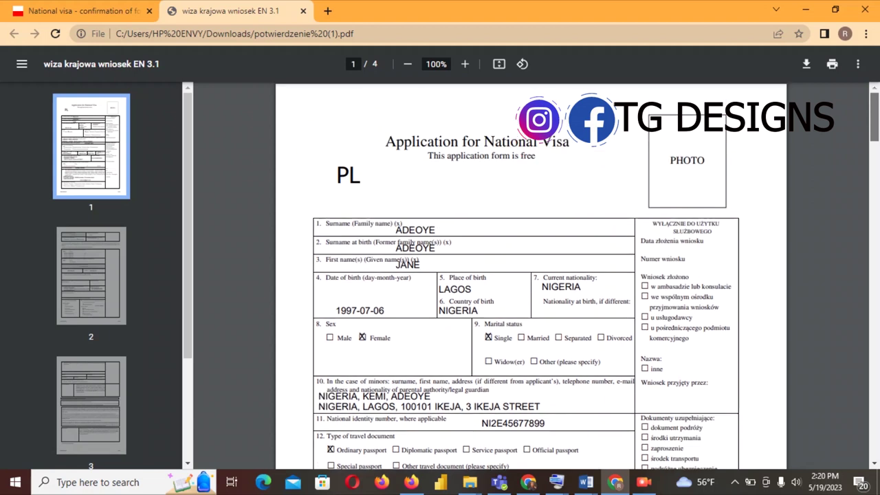
scroll(531, 275, down, 2)
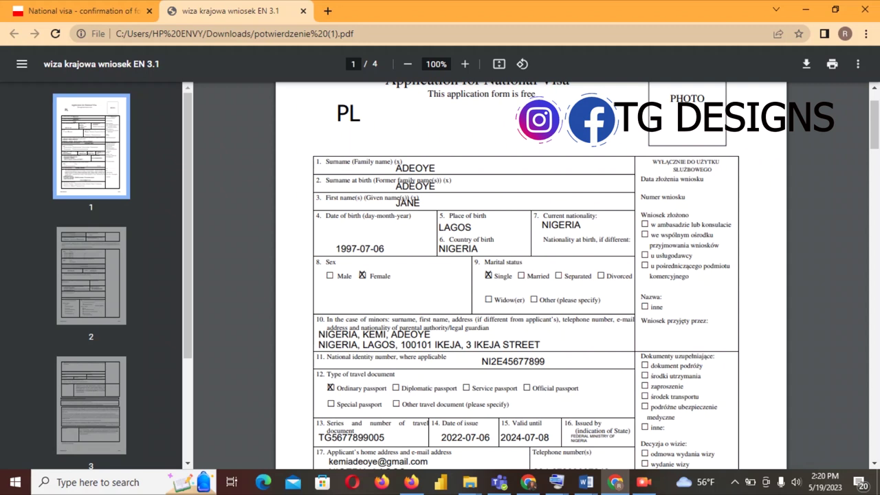
scroll(530, 275, down, 3)
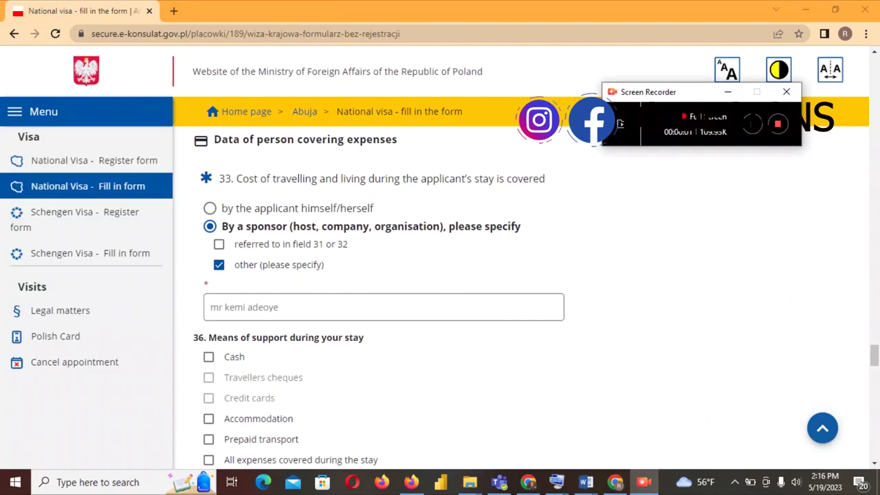
click(279, 307)
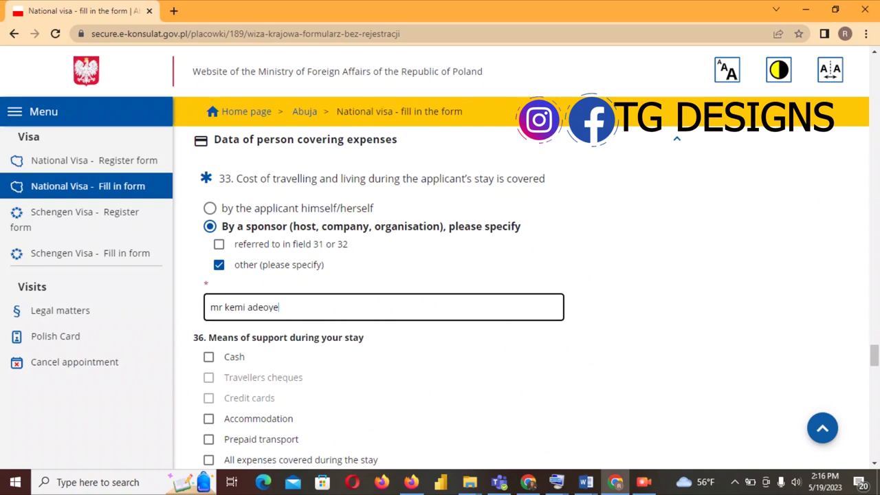
key(BackSpace)
key(BackSpace)
key(BackSpace)
key(BackSpace)
key(BackSpace)
key(BackSpace)
key(BackSpace)
key(BackSpace)
key(BackSpace)
key(BackSpace)
key(BackSpace)
key(BackSpace)
key(BackSpace)
key(BackSpace)
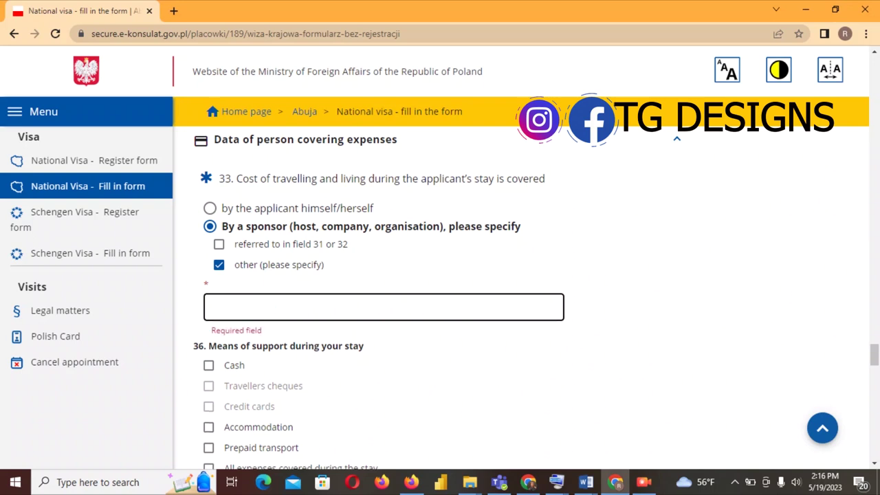
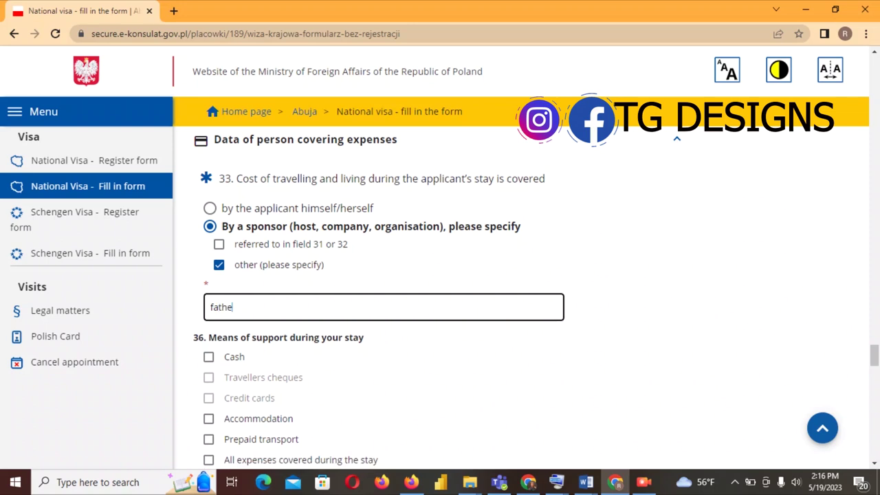
key(BackSpace)
key(BackSpace)
key(BackSpace)
key(BackSpace)
key(BackSpace)
key(BackSpace)
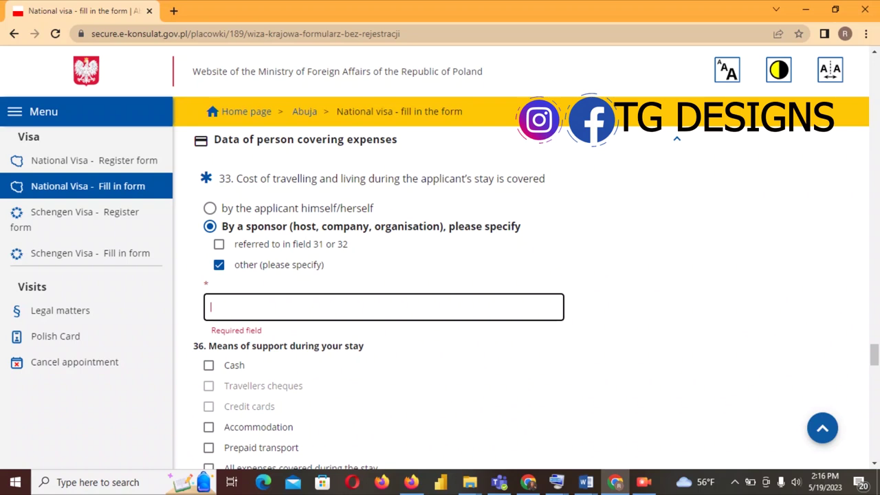
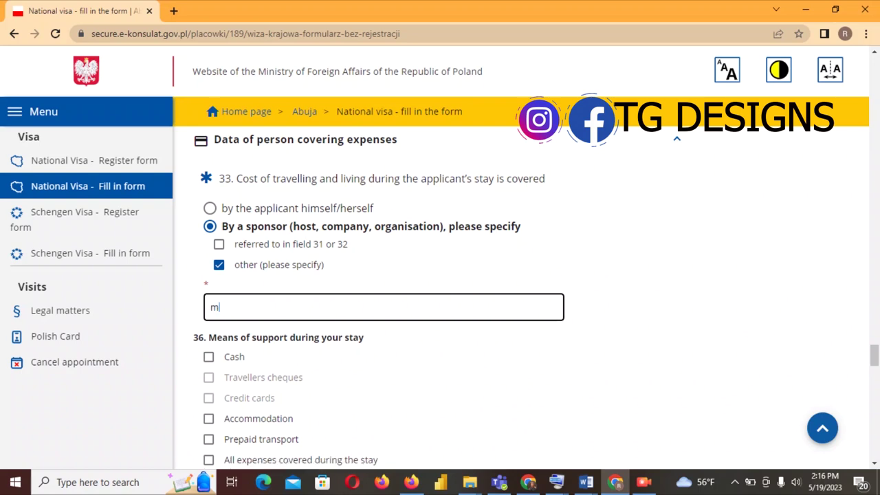
key(BackSpace)
scroll(522, 295, down, 3)
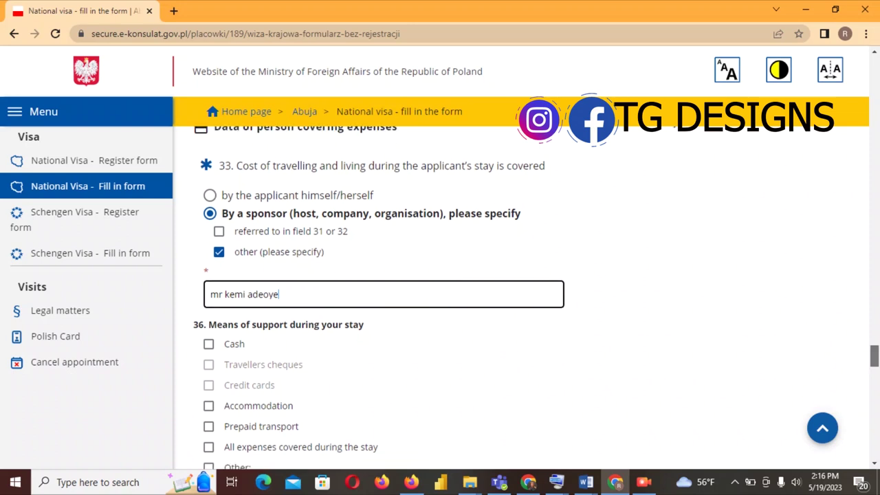
scroll(522, 295, down, 1)
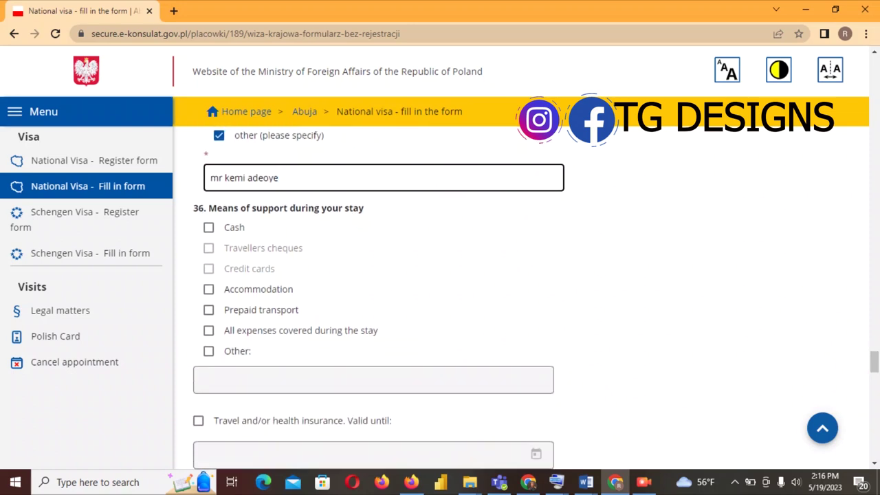
- Tick Cash, Accommodation, Prepaid transport and All expenses covered in section 36, leaving Other unticked
click(208, 227)
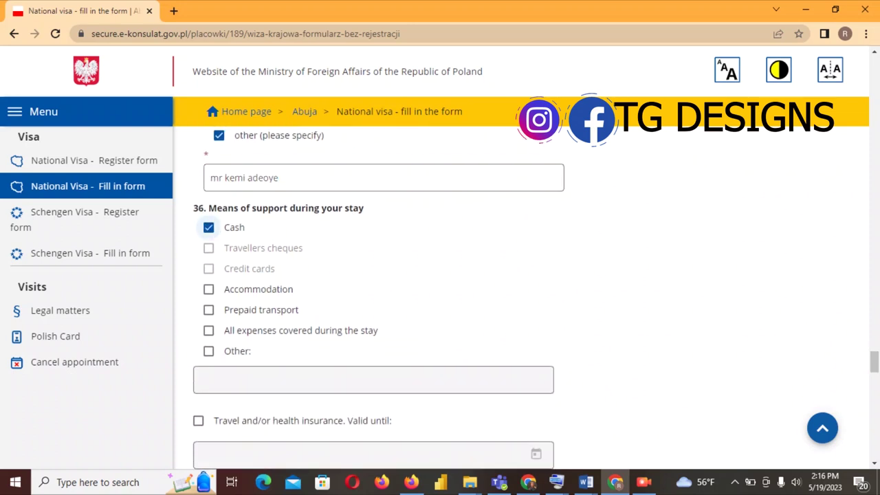
click(208, 289)
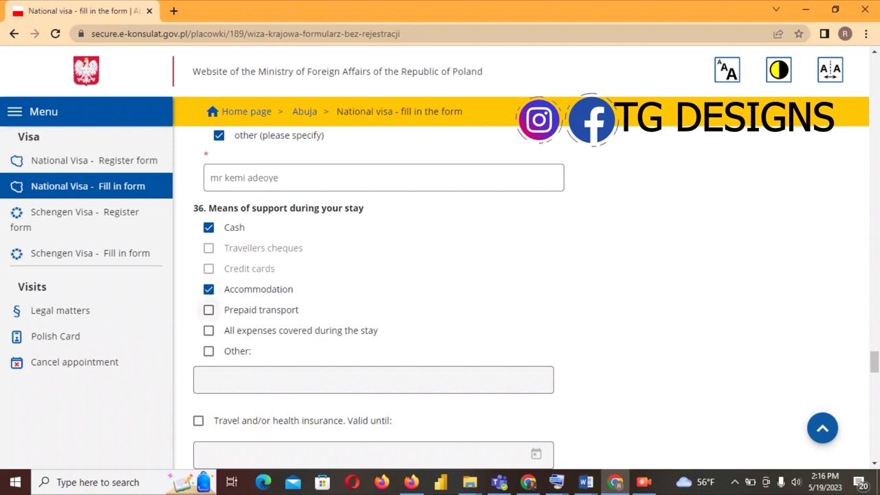
click(208, 309)
click(208, 330)
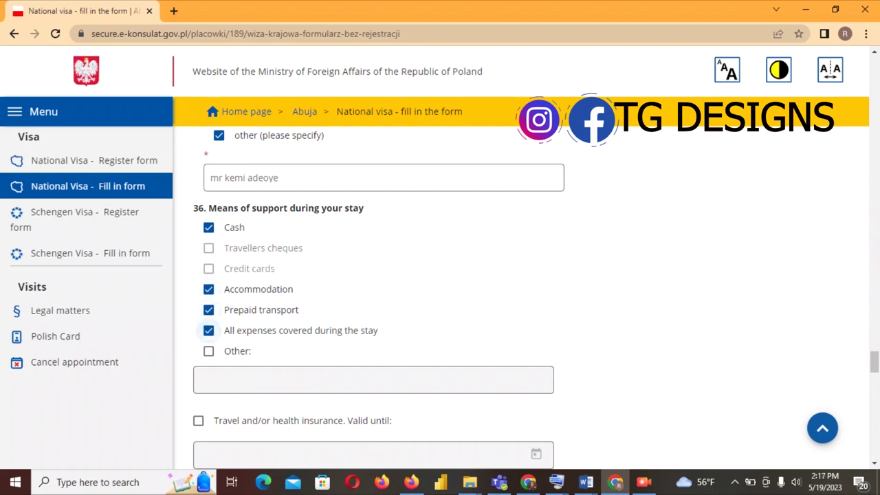
click(208, 351)
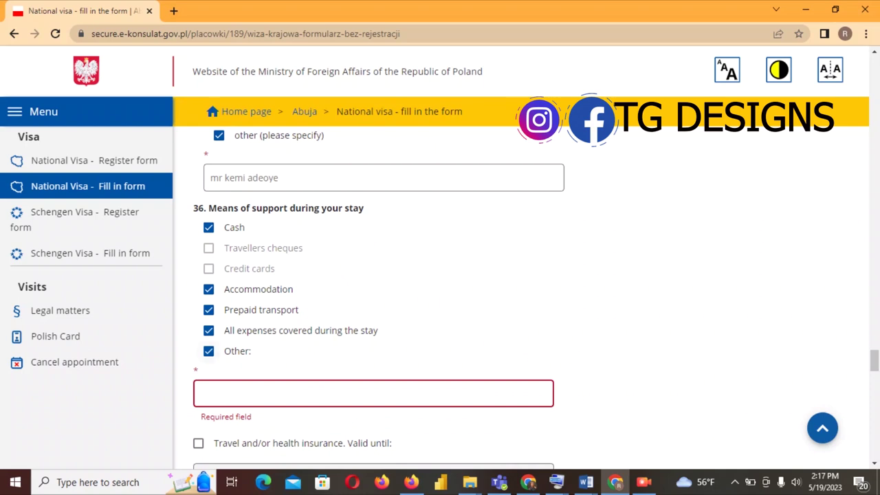
key(space)
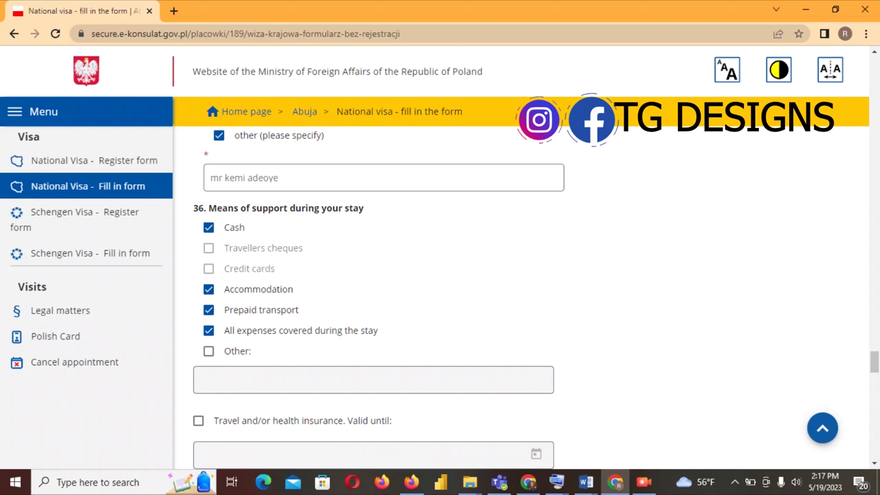
scroll(440, 299, down, 2)
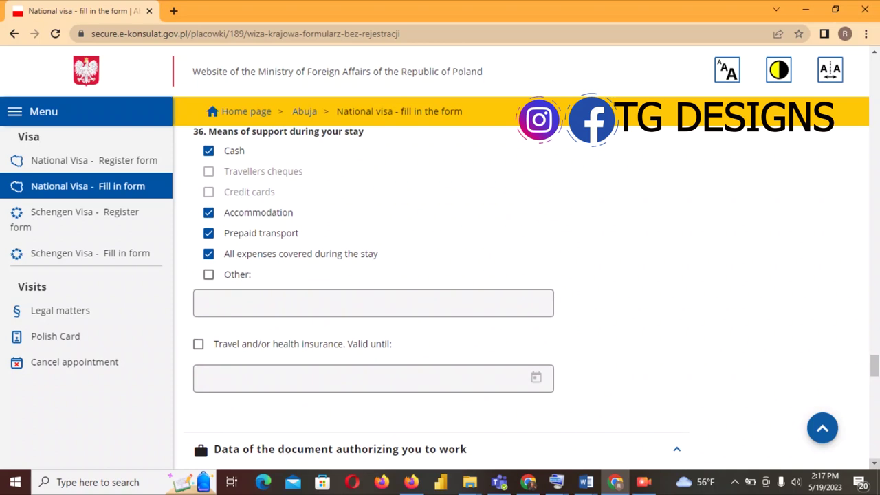
scroll(440, 300, down, 1)
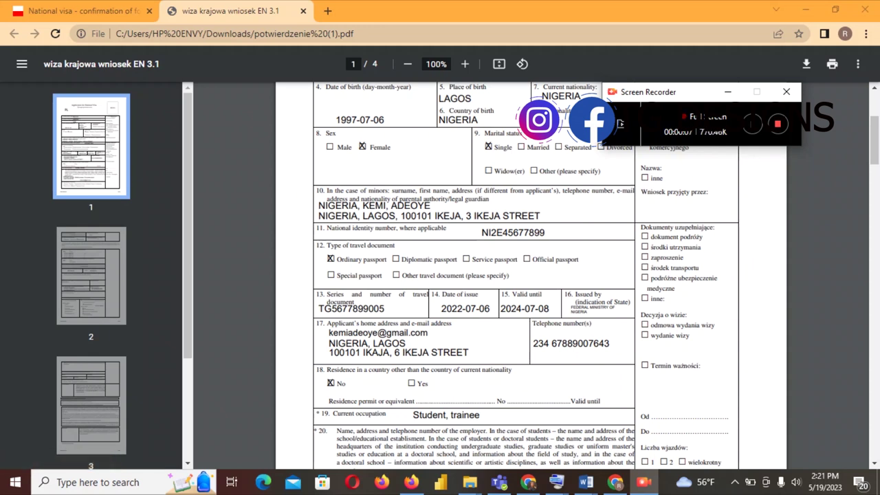
- Scroll the application PDF from page 1 personal details to the inviting company on page 2, checking fields 4–32
scroll(475, 275, down, 3)
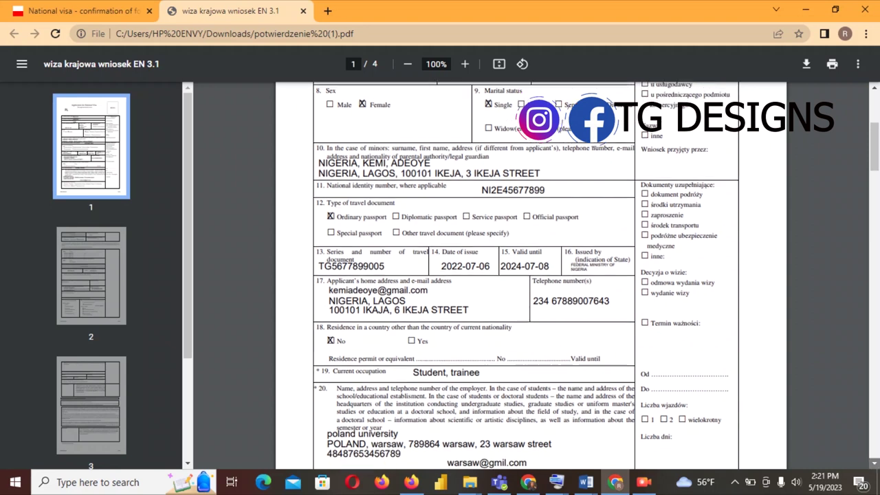
scroll(475, 275, down, 2)
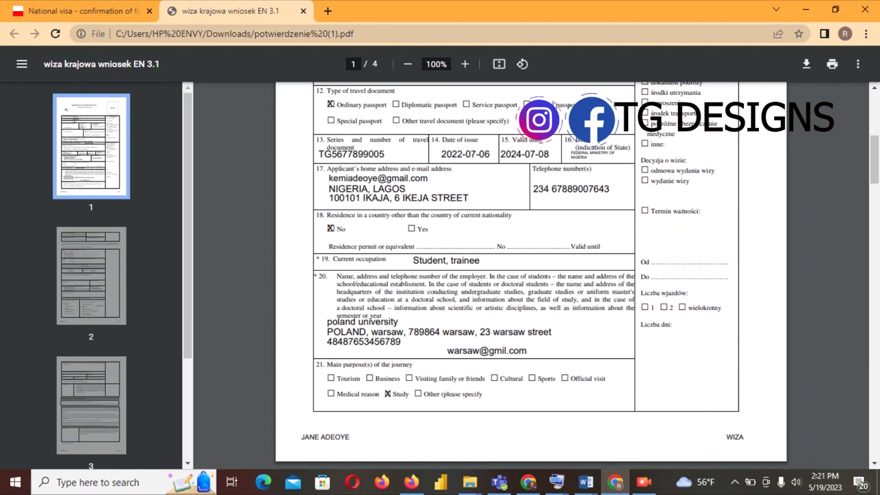
scroll(474, 275, down, 2)
scroll(474, 275, down, 1)
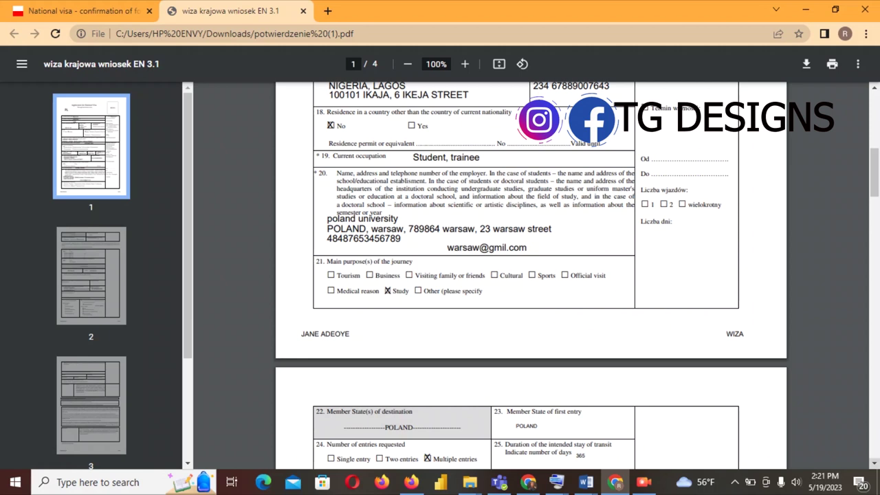
scroll(874, 463, down, 3)
scroll(874, 463, down, 2)
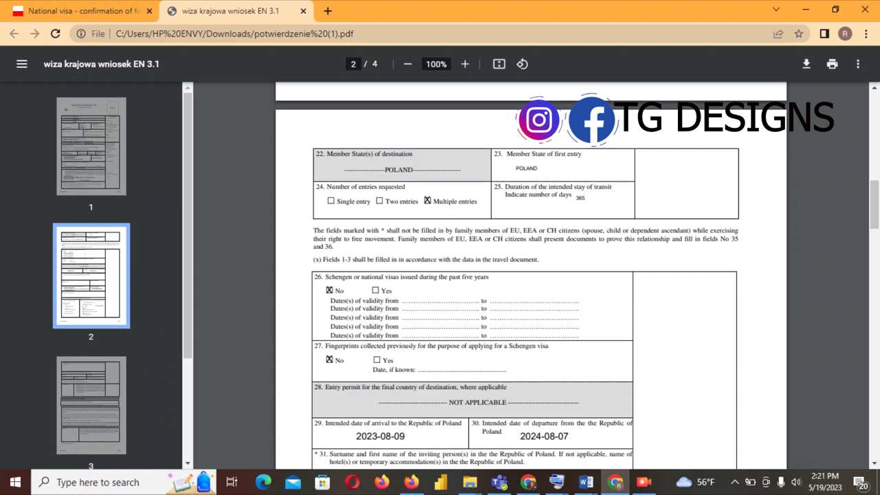
scroll(530, 275, down, 2)
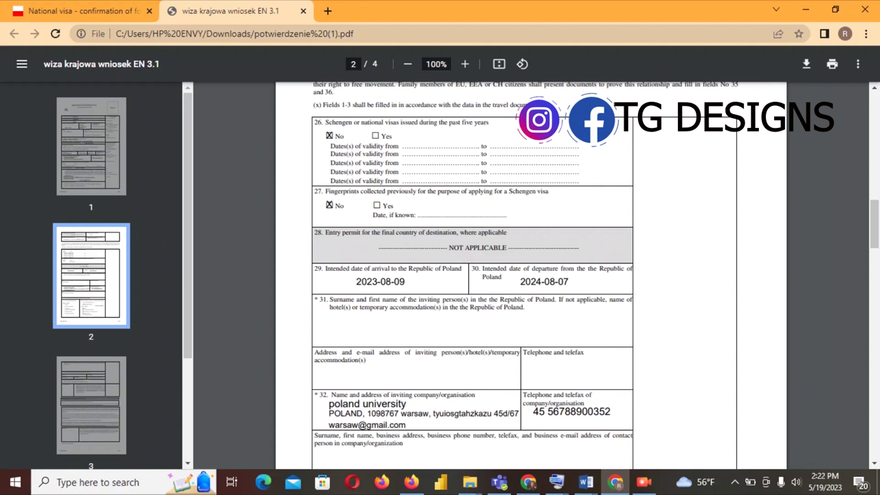
scroll(530, 275, down, 5)
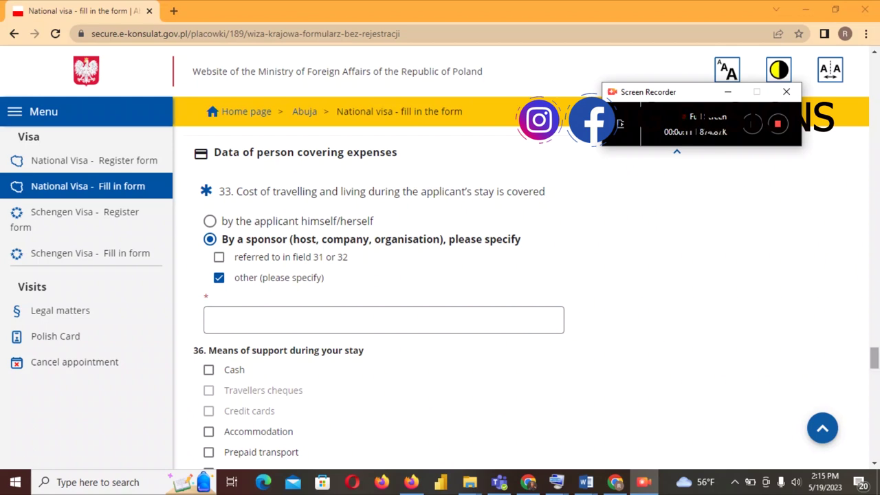
scroll(440, 289, up, 15)
scroll(440, 289, up, 4)
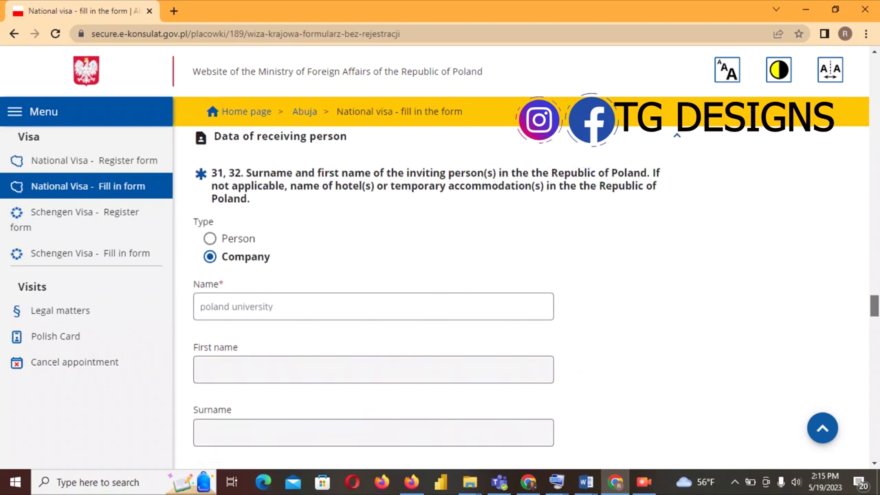
scroll(439, 289, down, 7)
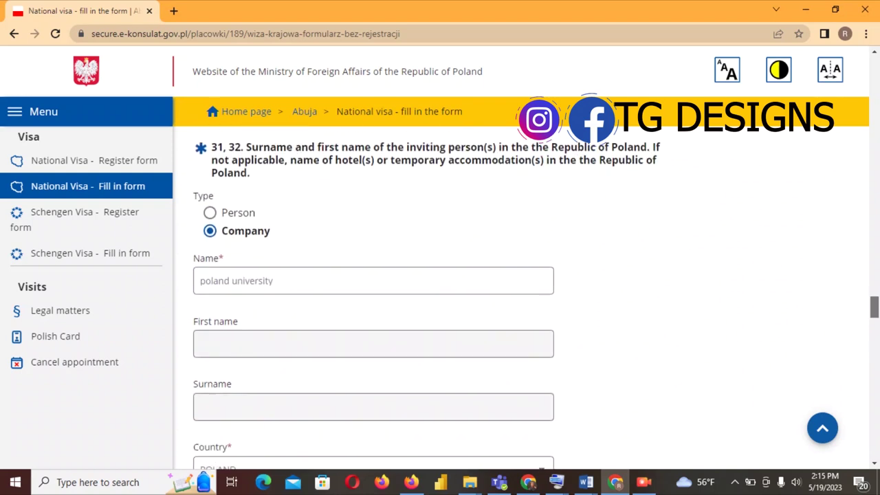
scroll(440, 289, down, 6)
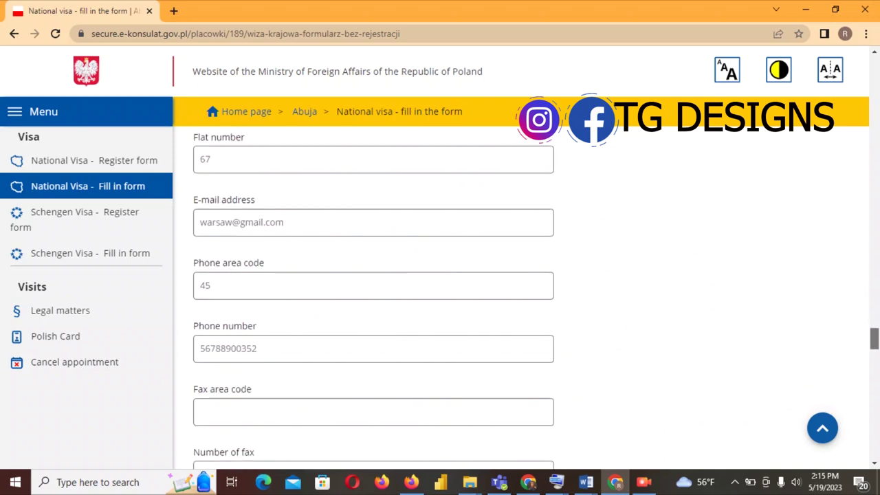
scroll(440, 289, up, 4)
scroll(440, 289, up, 8)
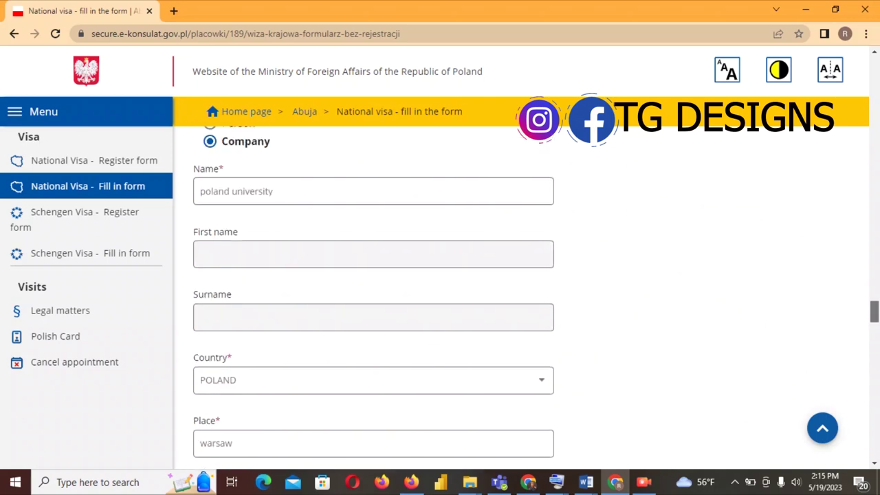
scroll(440, 289, down, 3)
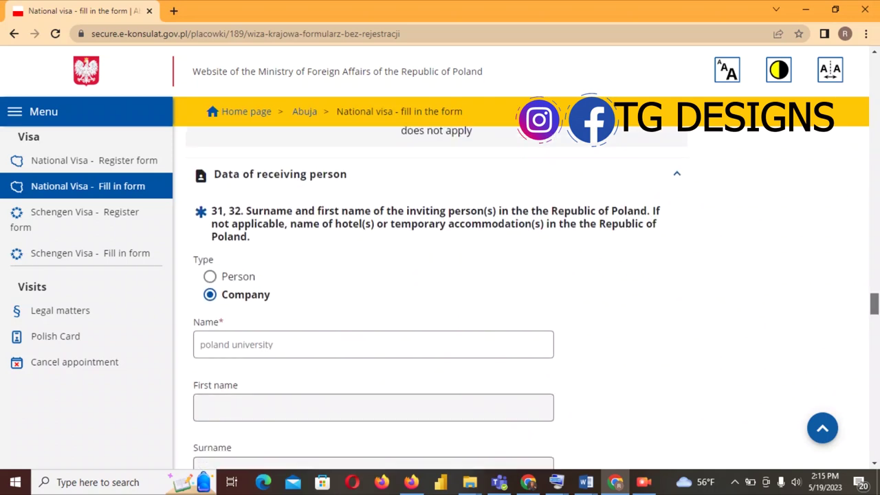
scroll(440, 288, down, 12)
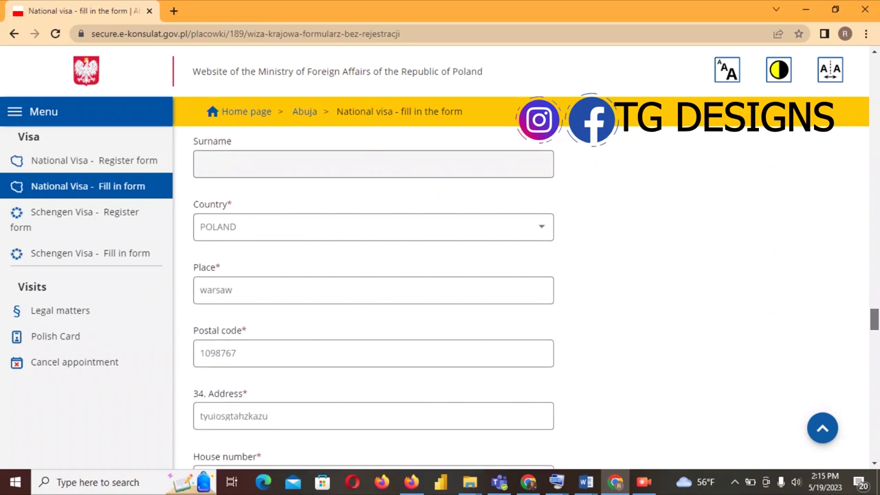
scroll(440, 288, down, 4)
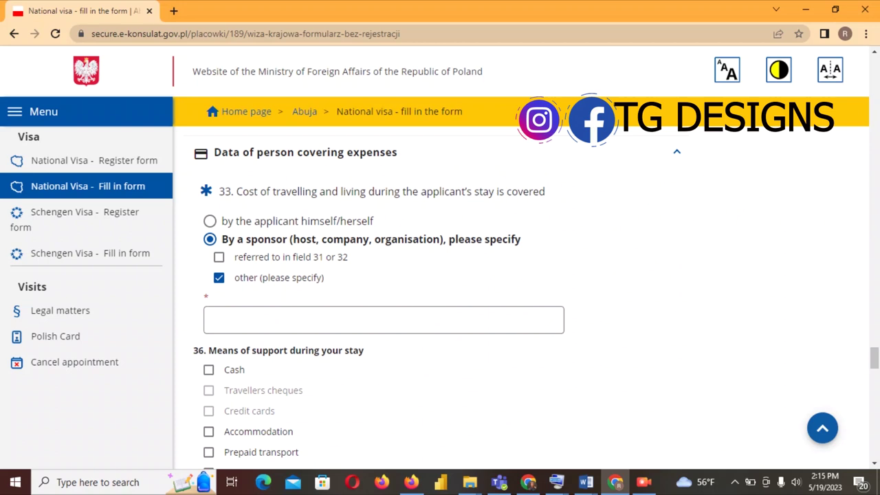
- Enter 'mother' in the field 33 'other (please specify)' box and decline Chrome's save-address prompt
click(383, 319)
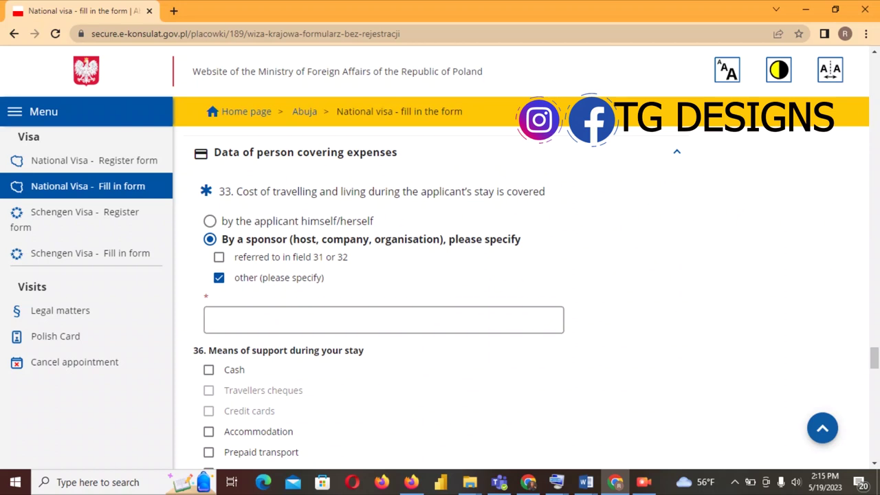
text(mother)
key(Return)
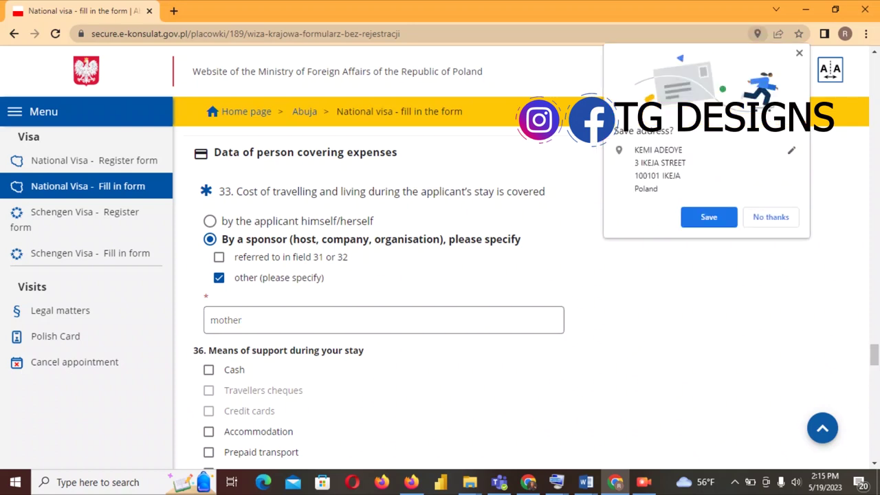
click(709, 217)
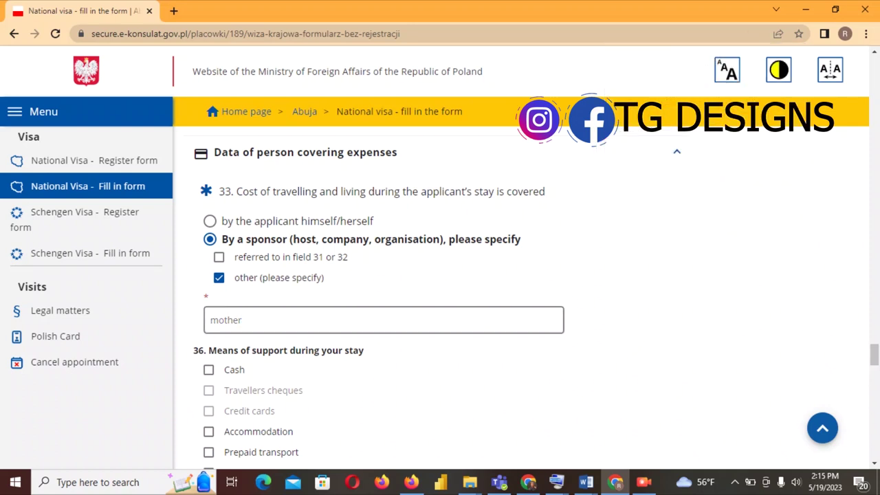
- Replace 'mother' in the other-sponsor field with the sponsor's name
click(244, 320)
key(BackSpace)
key(BackSpace)
key(BackSpace)
key(BackSpace)
key(BackSpace)
key(BackSpace)
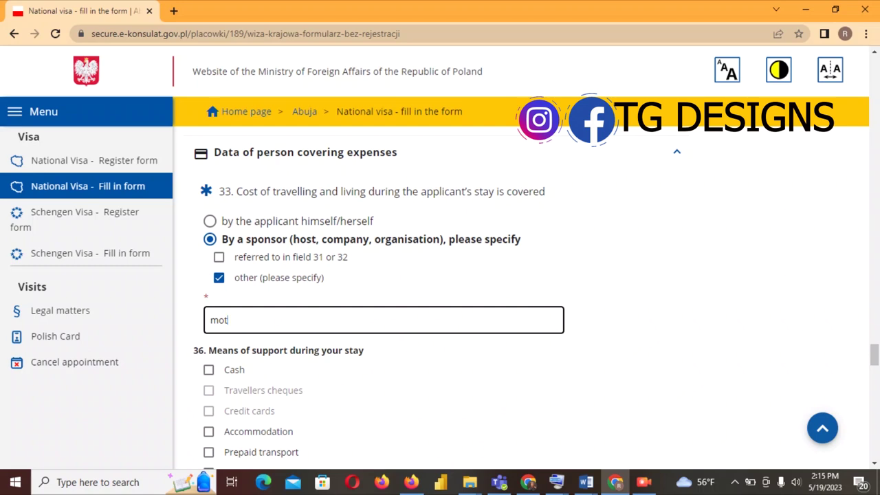
key(BackSpace)
text(mr kemi )
text(ola)
key(BackSpace)
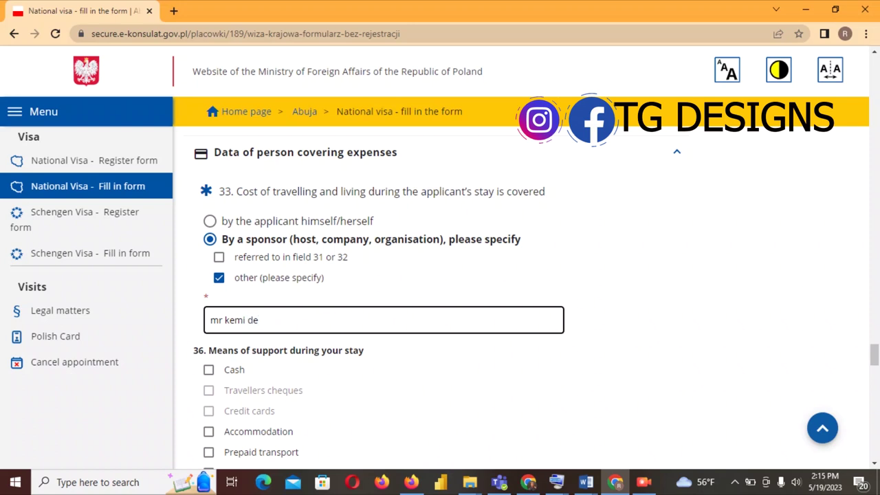